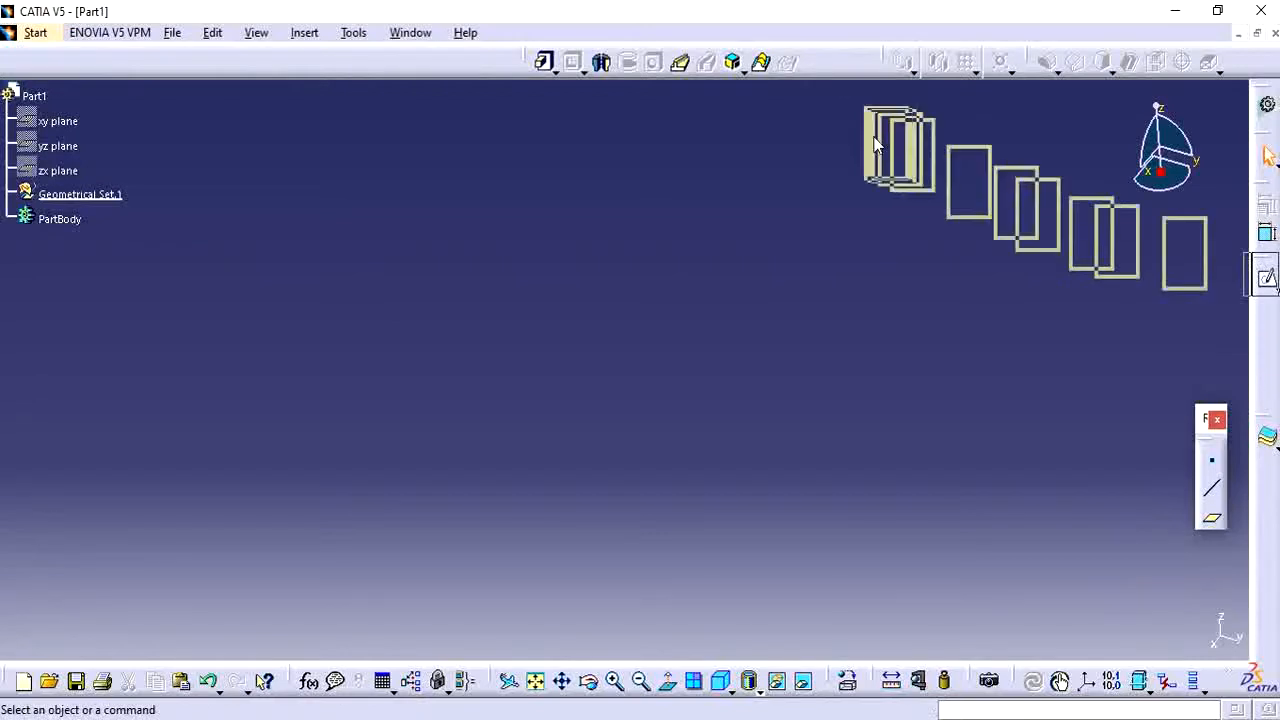
# Detach the Sketch and Positioned Sketch commands as their own floating toolbar
pyautogui.click(899, 176)
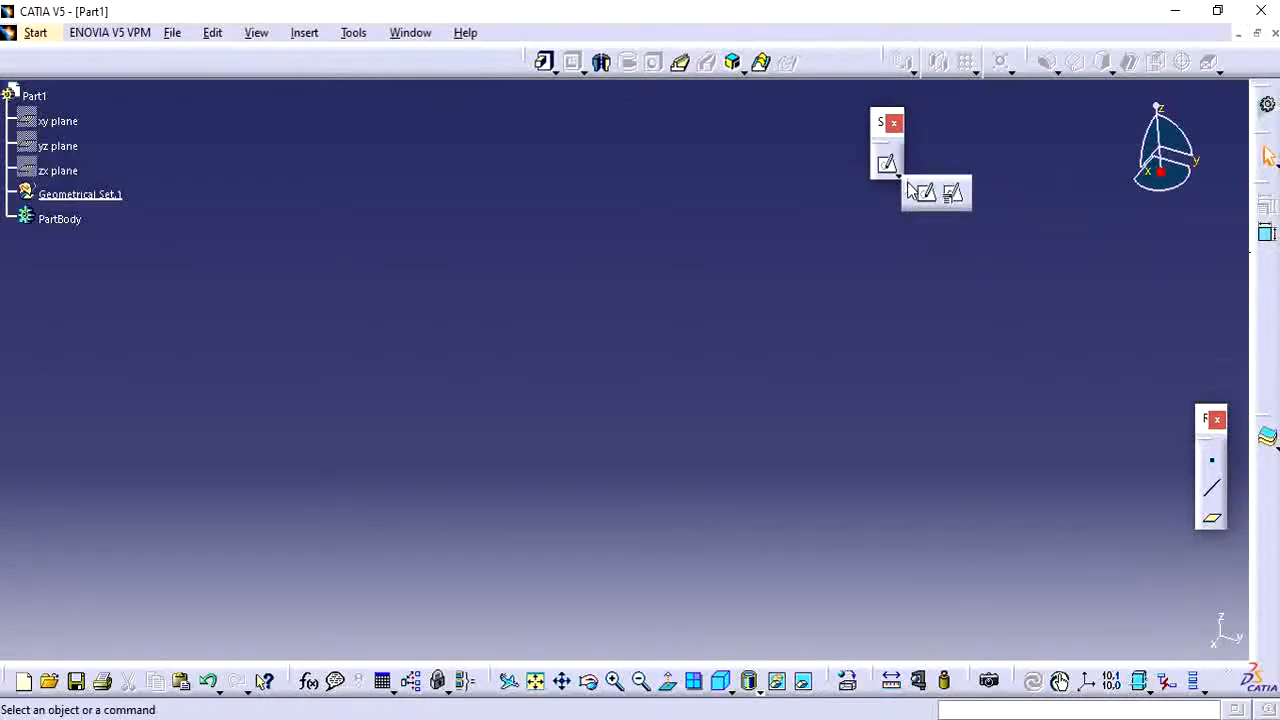
pyautogui.moveTo(910, 195)
pyautogui.mouseDown()
pyautogui.moveTo(880, 155)
pyautogui.moveTo(800, 130)
pyautogui.moveTo(815, 62)
pyautogui.moveTo(766, 151)
pyautogui.mouseUp()
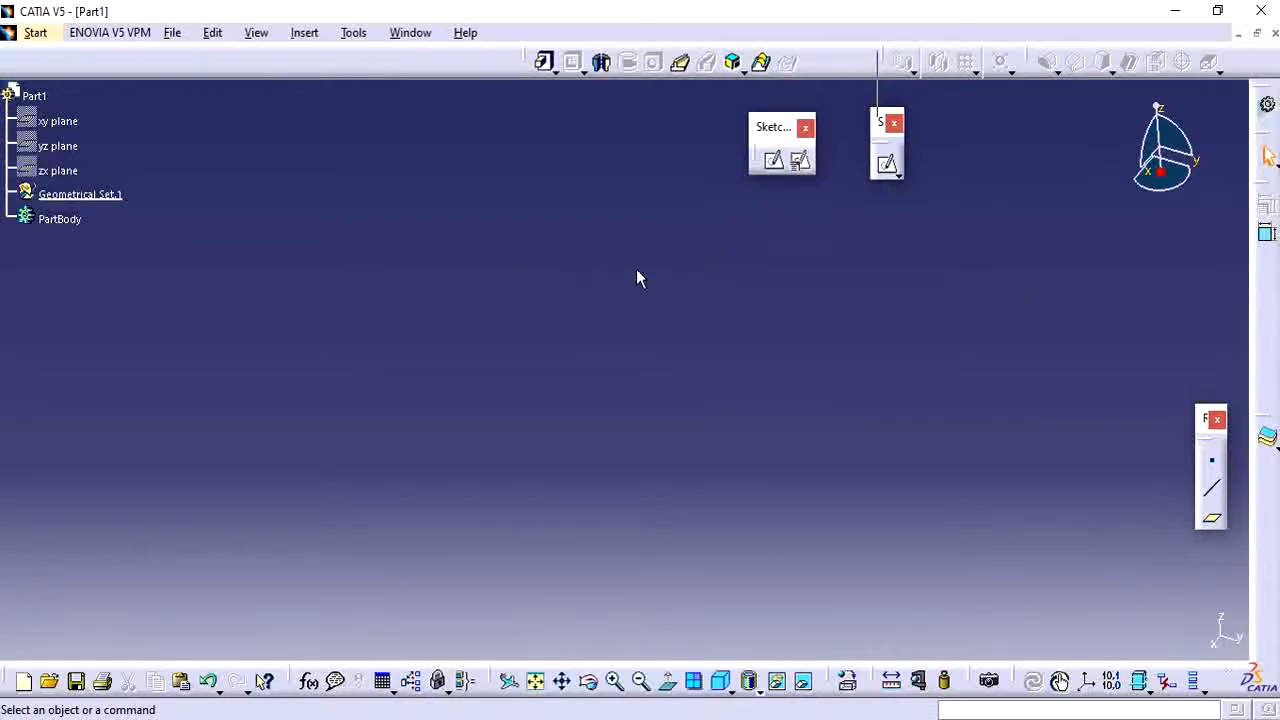
# Insert a standard axis system with its origin at a new coordinate point at X 0, Y 0, Z 0 mm
pyautogui.click(305, 33)
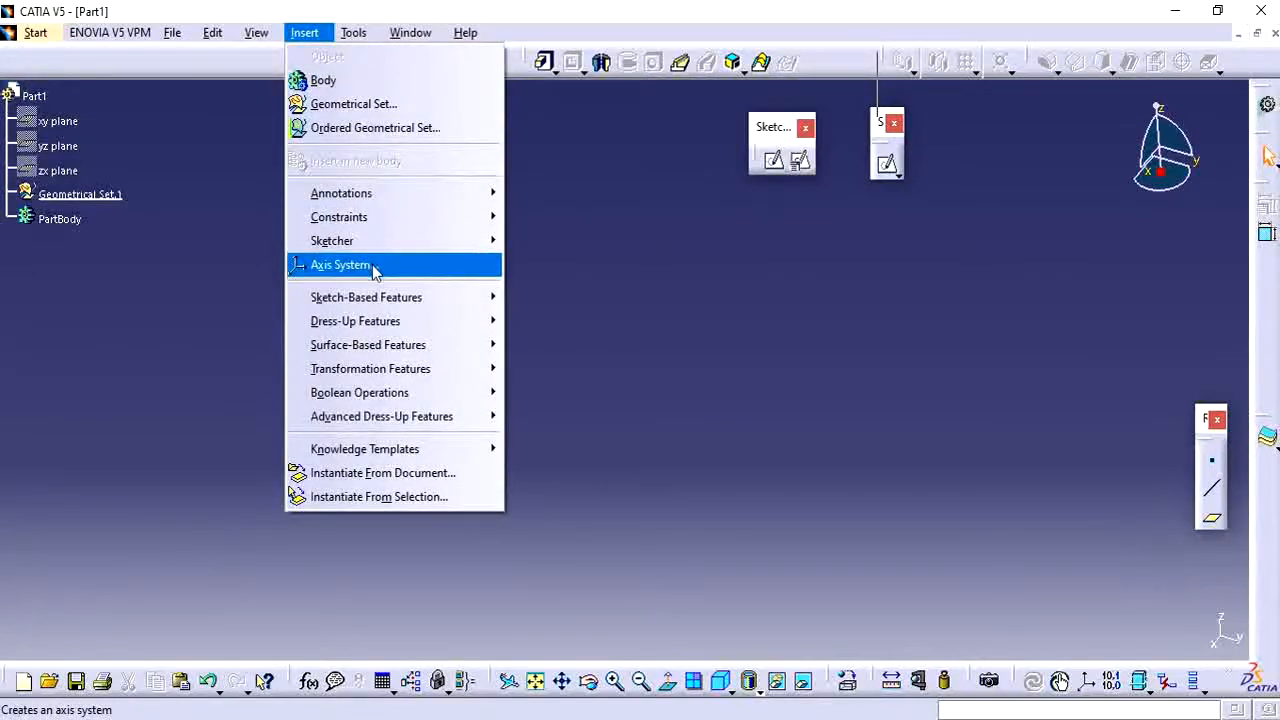
pyautogui.click(371, 267)
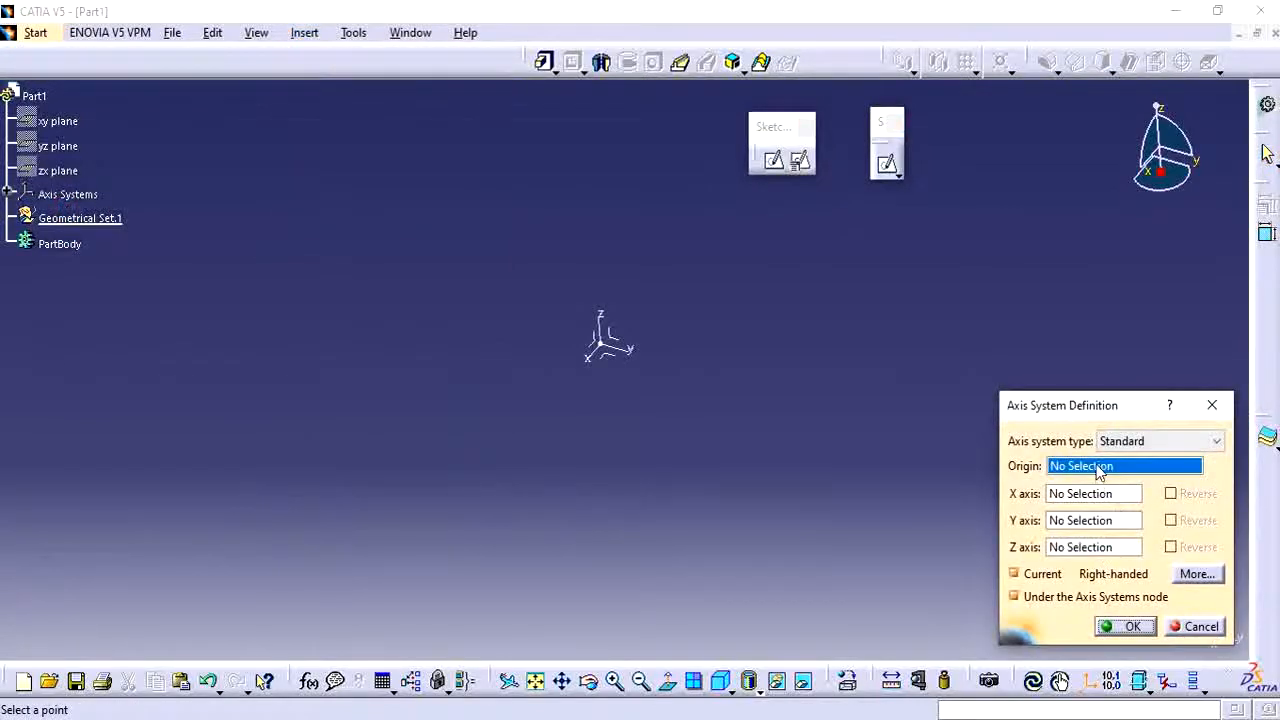
pyautogui.rightClick(1090, 473)
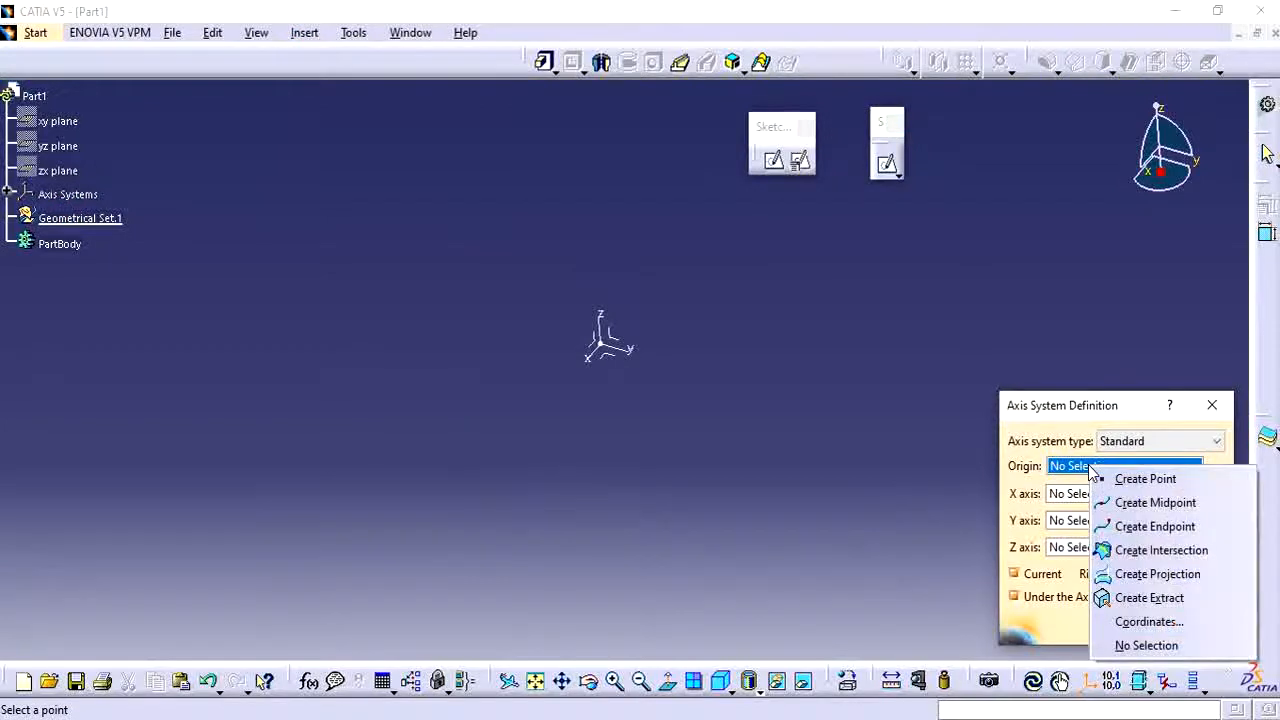
pyautogui.click(1146, 482)
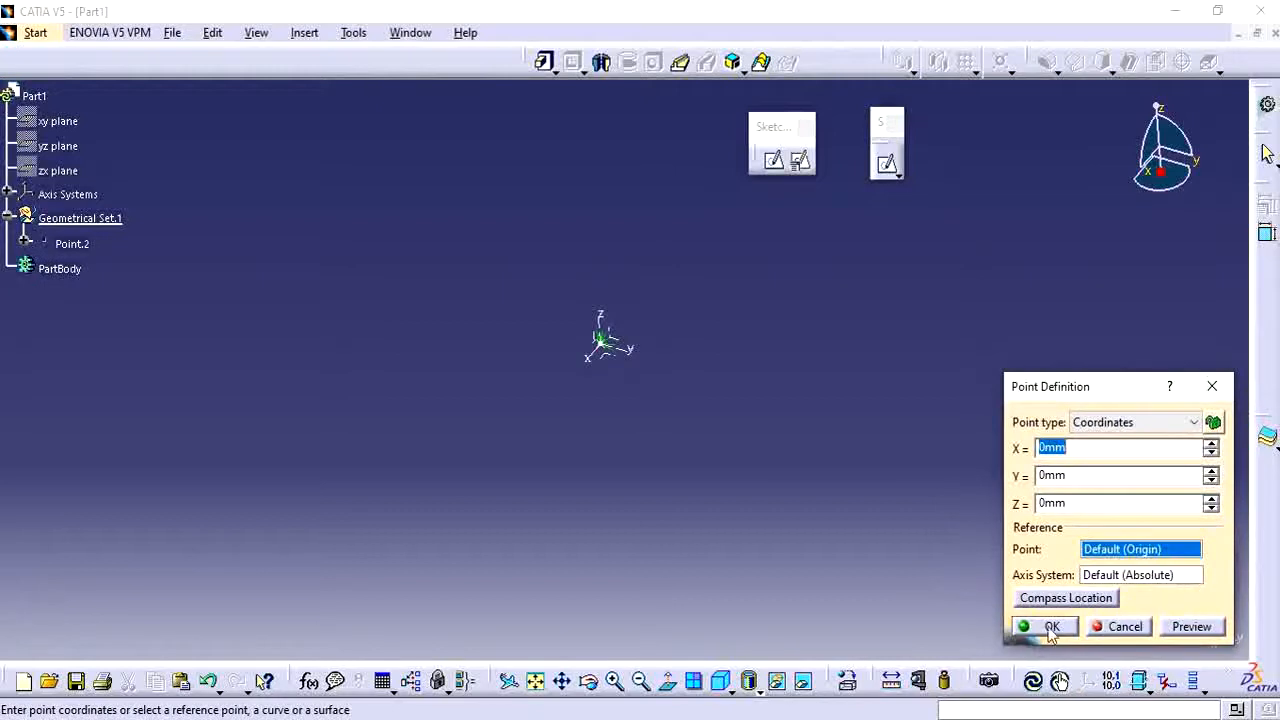
pyautogui.click(1050, 628)
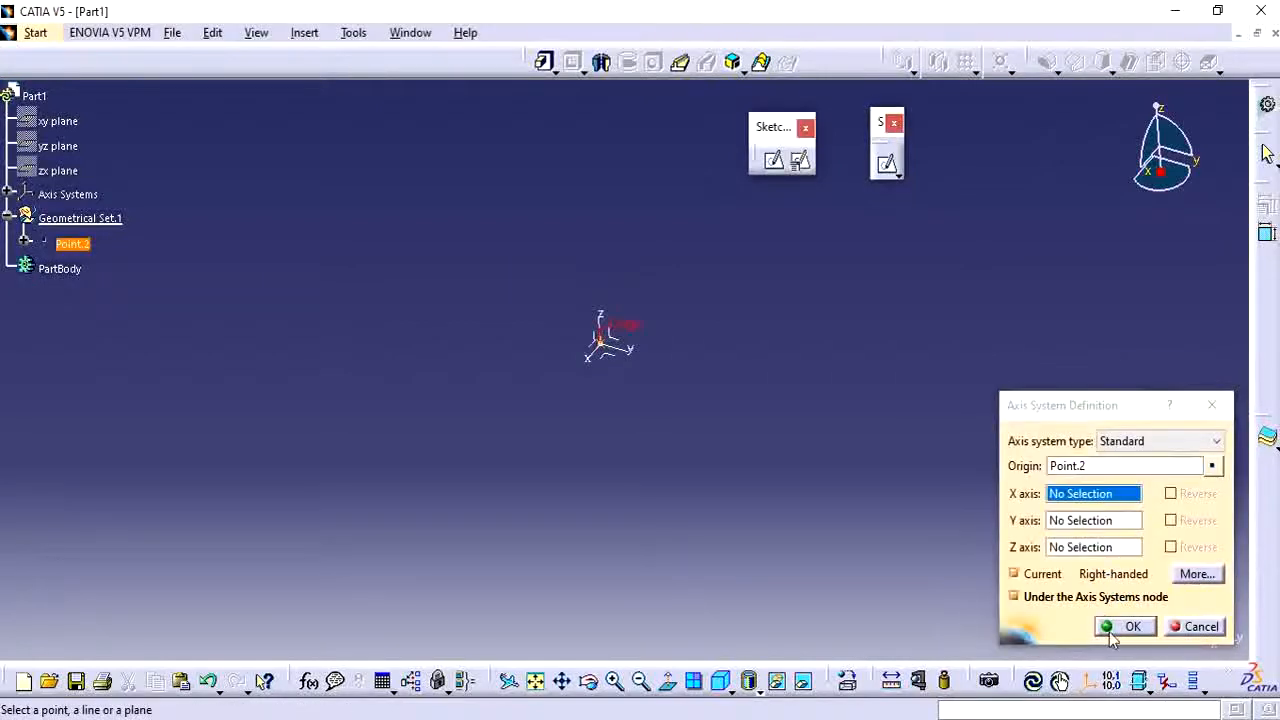
pyautogui.click(1128, 628)
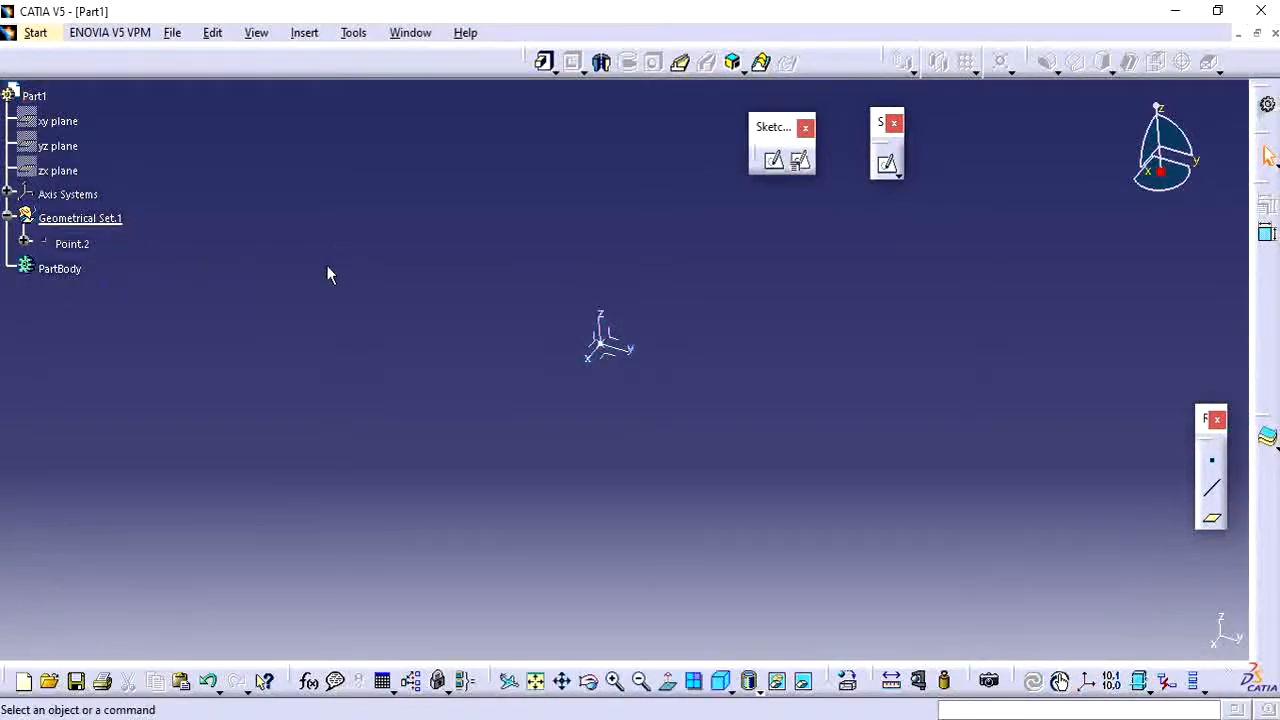
# Start a sketch on the yz plane and draw a rectangle about 12.9 by 8.4 mm with one corner at the origin
pyautogui.click(777, 163)
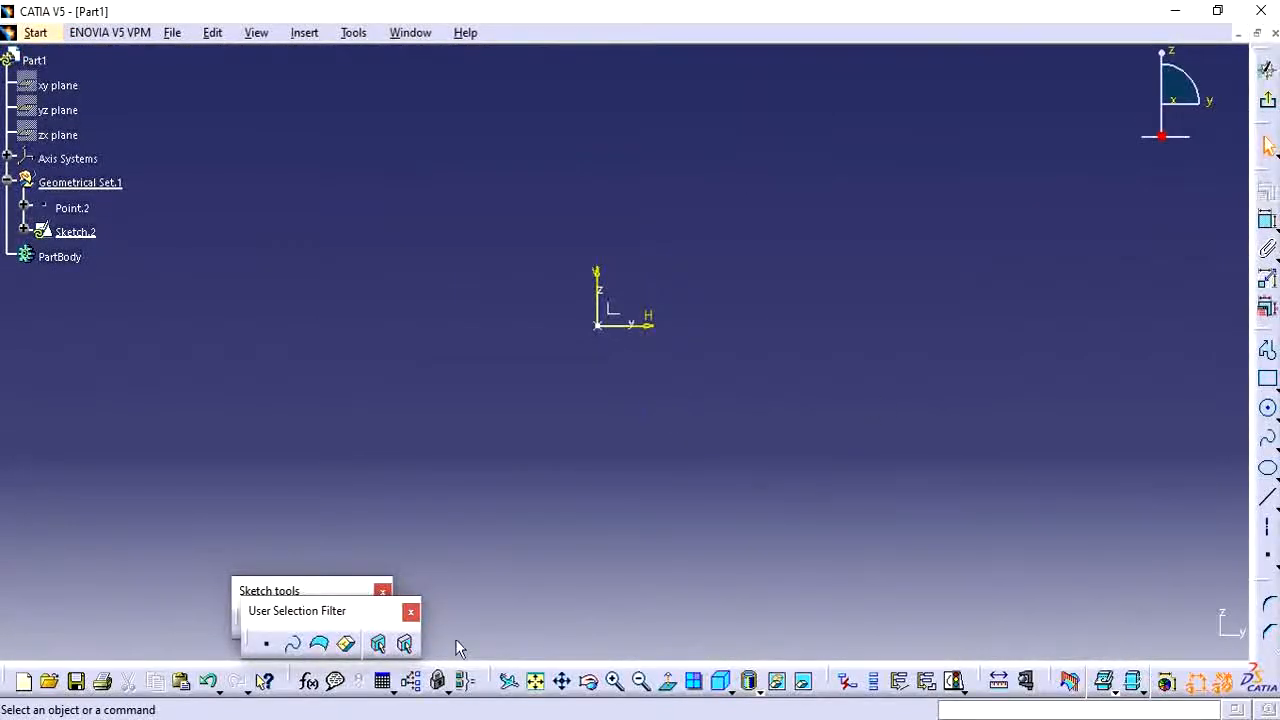
pyautogui.click(1267, 378)
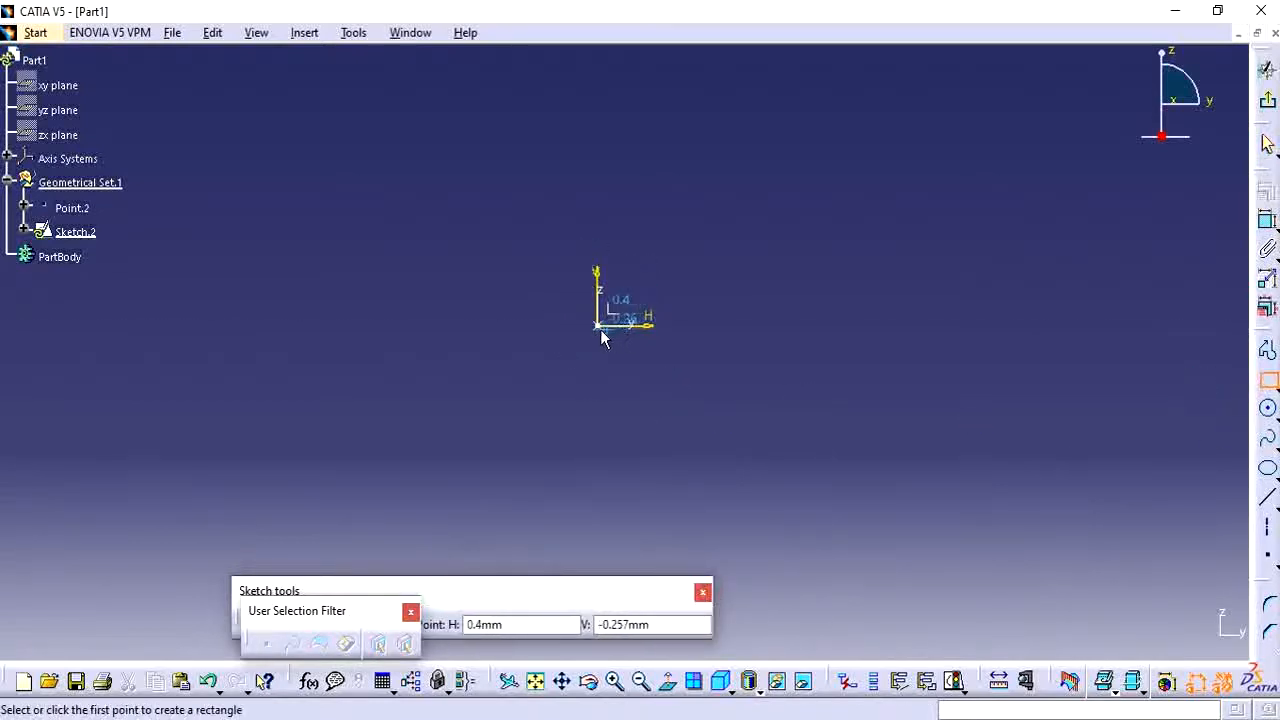
pyautogui.click(599, 324)
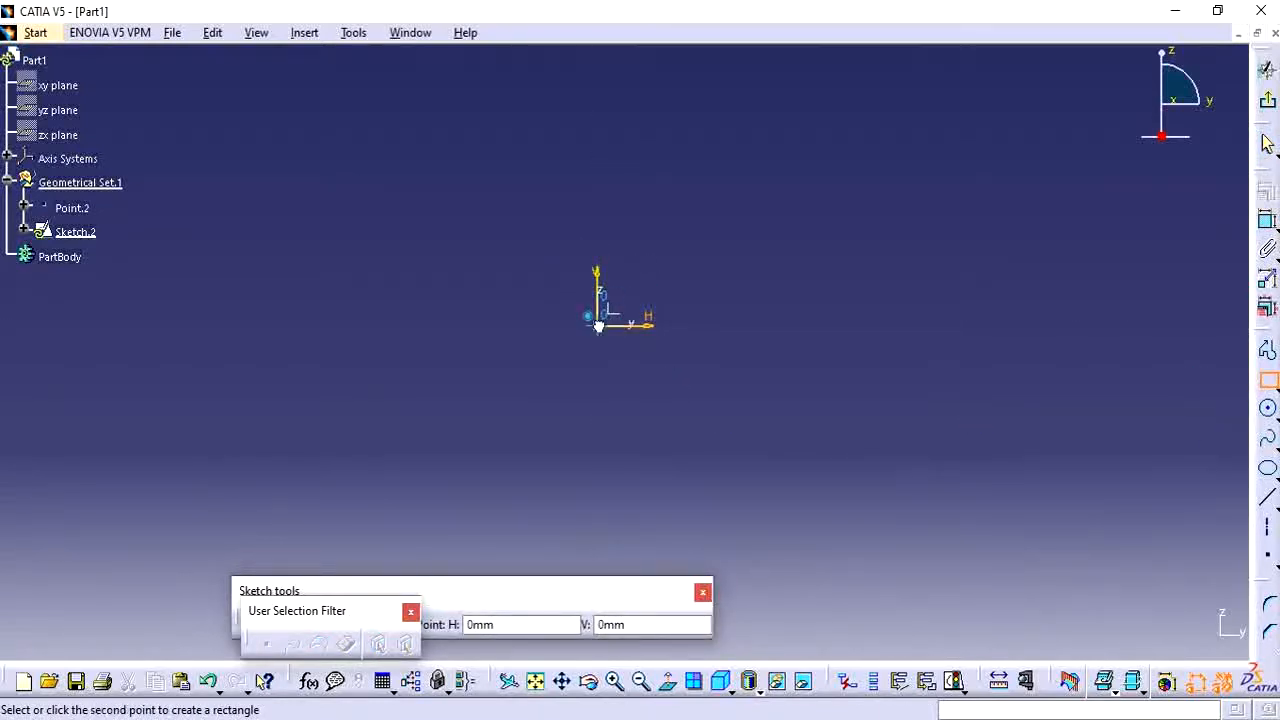
pyautogui.click(805, 183)
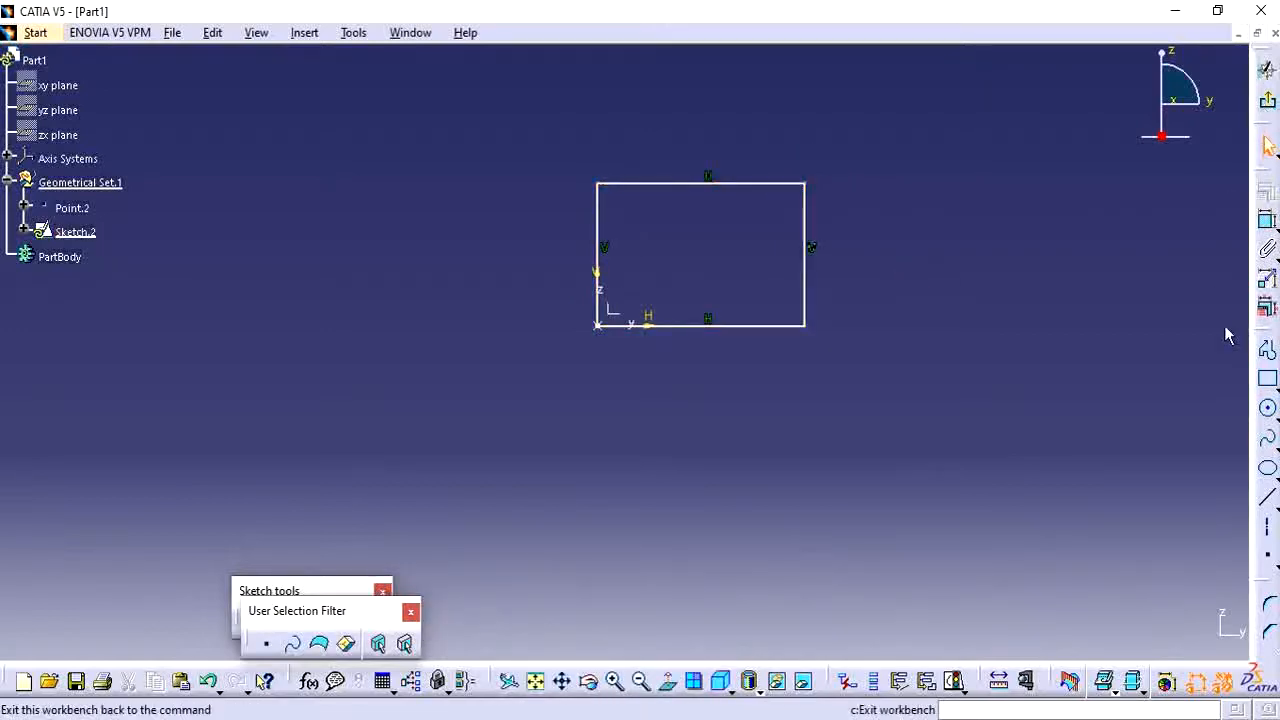
pyautogui.click(1267, 217)
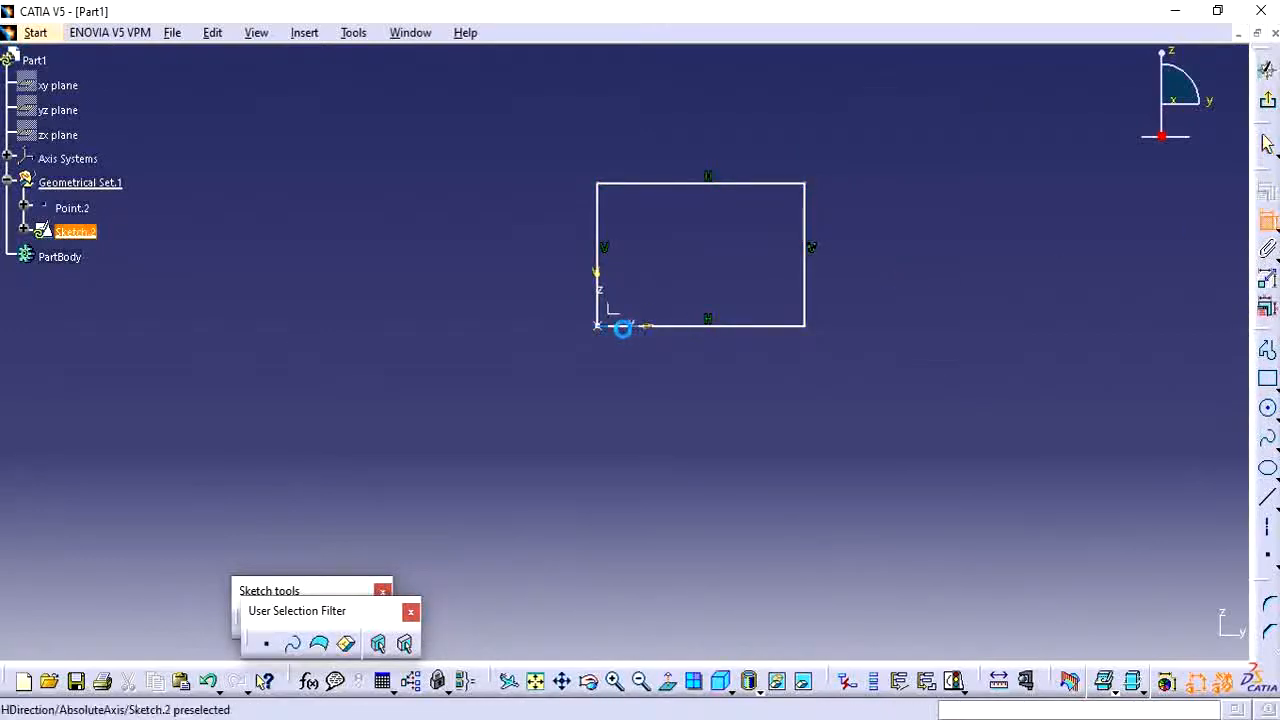
pyautogui.click(664, 323)
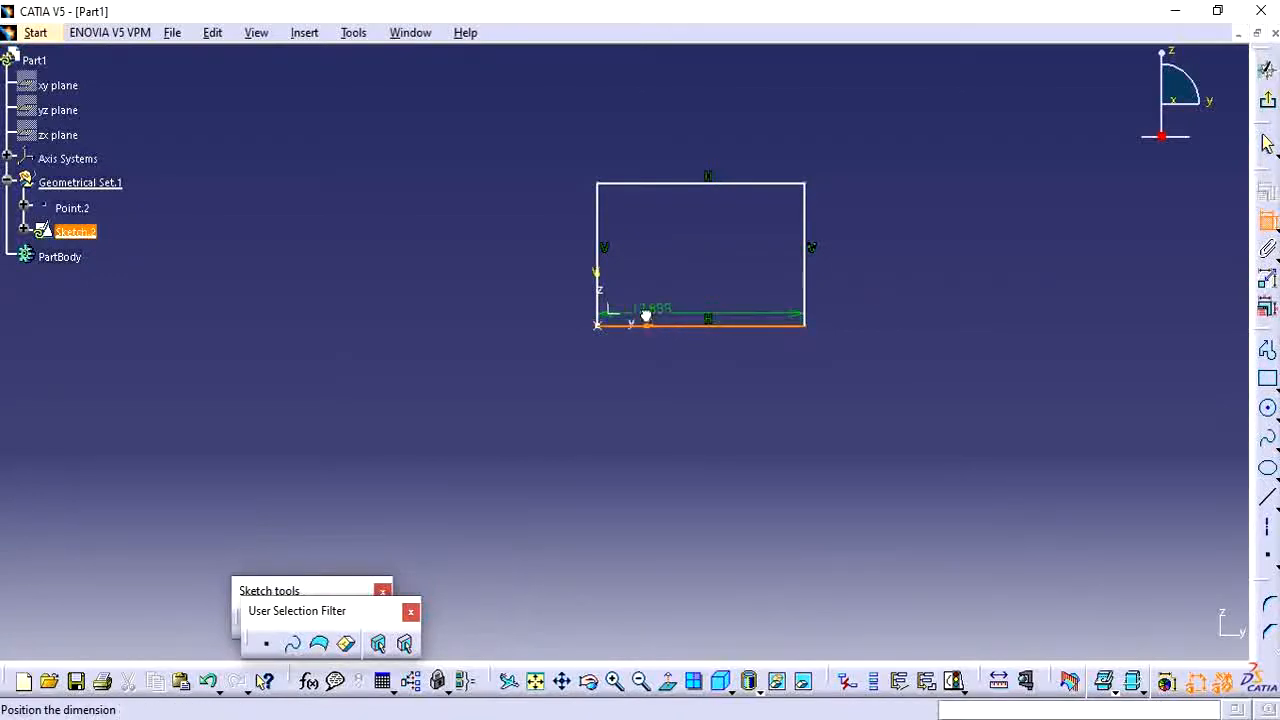
pyautogui.rightClick(690, 431)
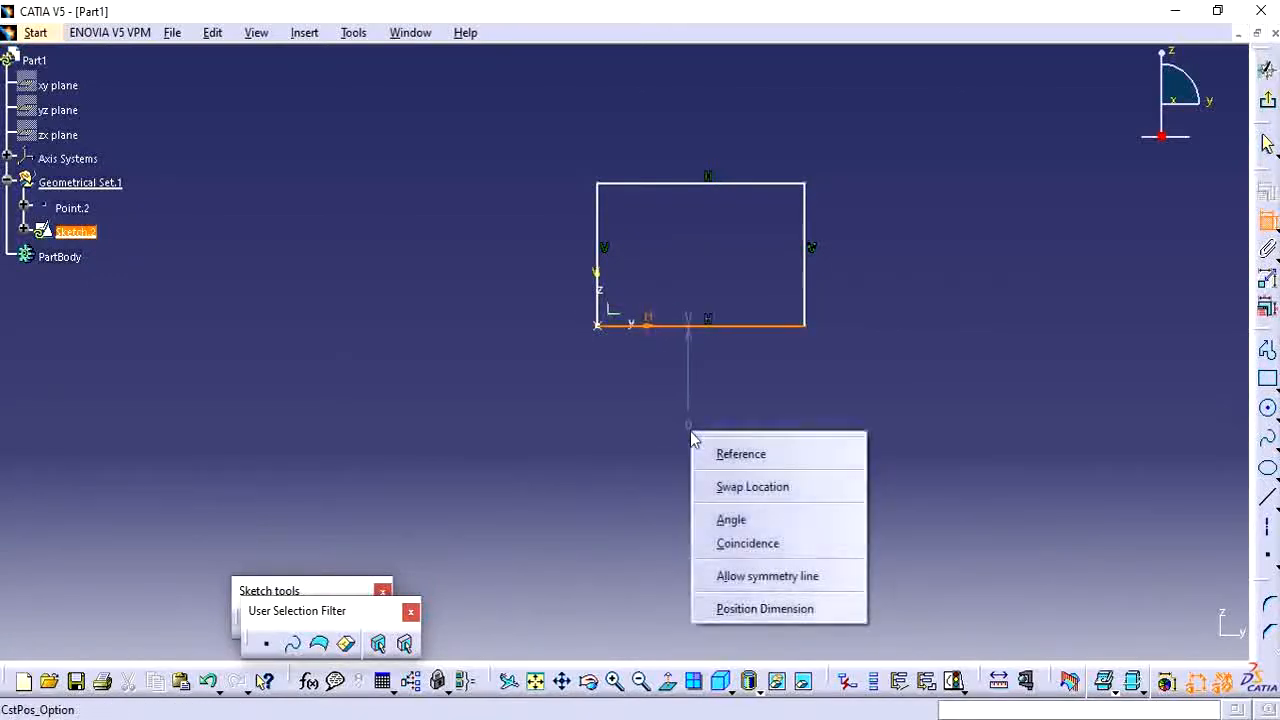
pyautogui.click(628, 385)
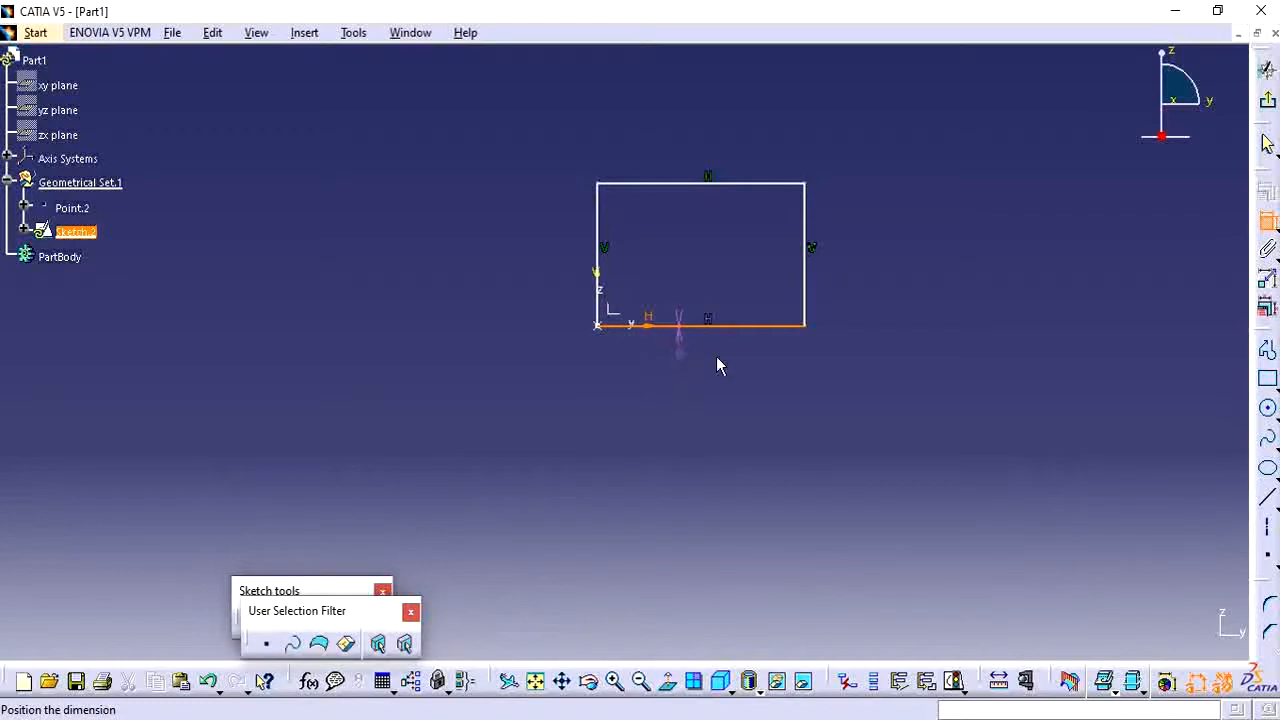
pyautogui.press('Escape')
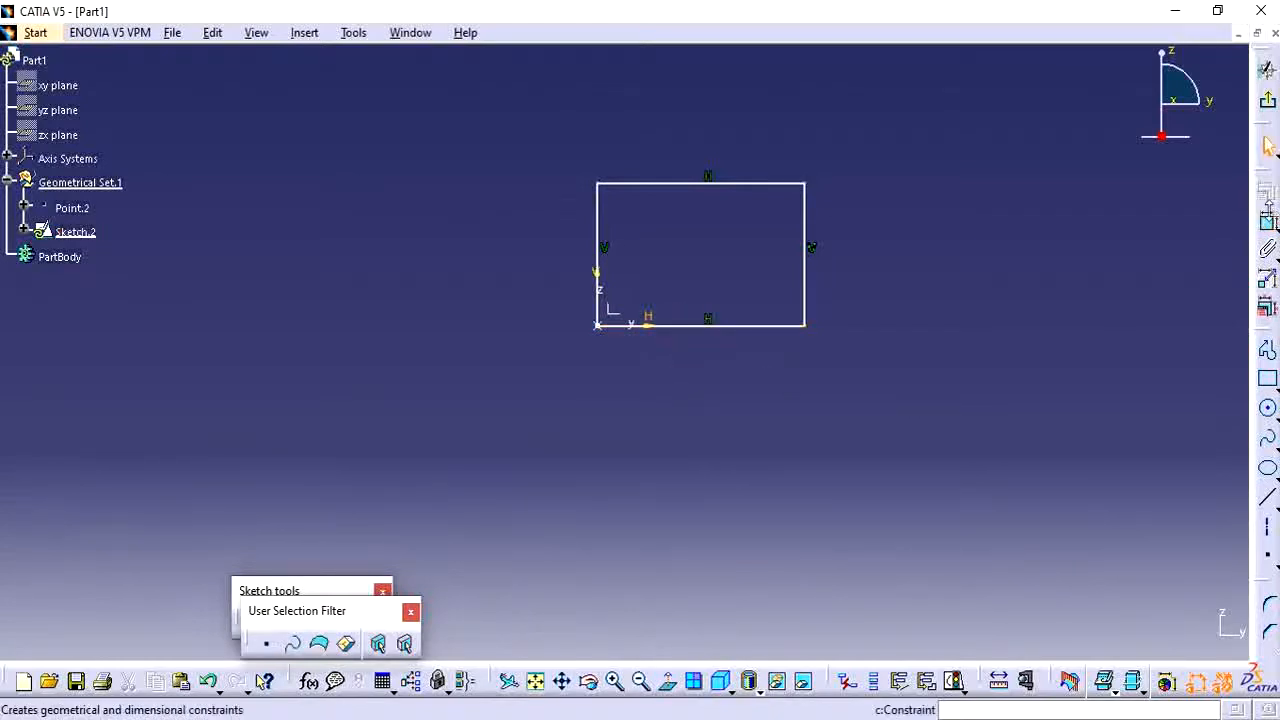
# Dimension the lengths of the rectangle's lower horizontal side and its vertical side opposite the origin
pyautogui.click(1267, 222)
pyautogui.click(774, 325)
pyautogui.click(726, 383)
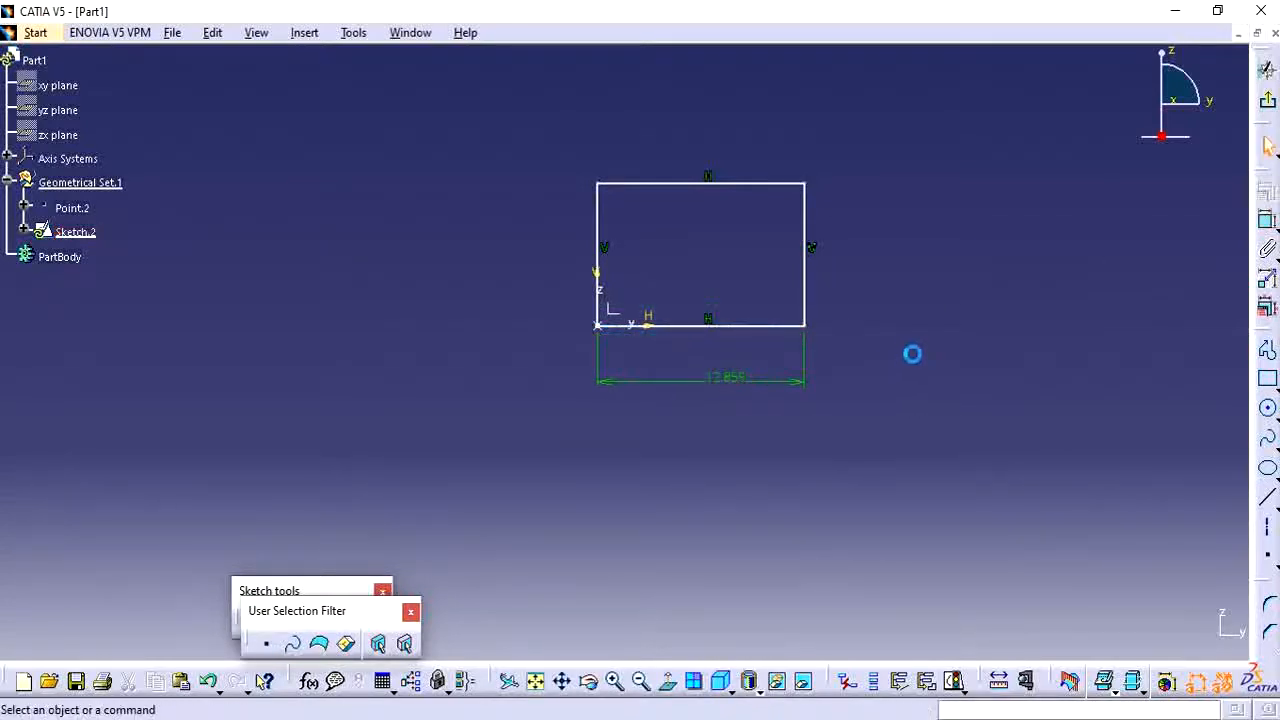
pyautogui.click(805, 275)
pyautogui.click(860, 258)
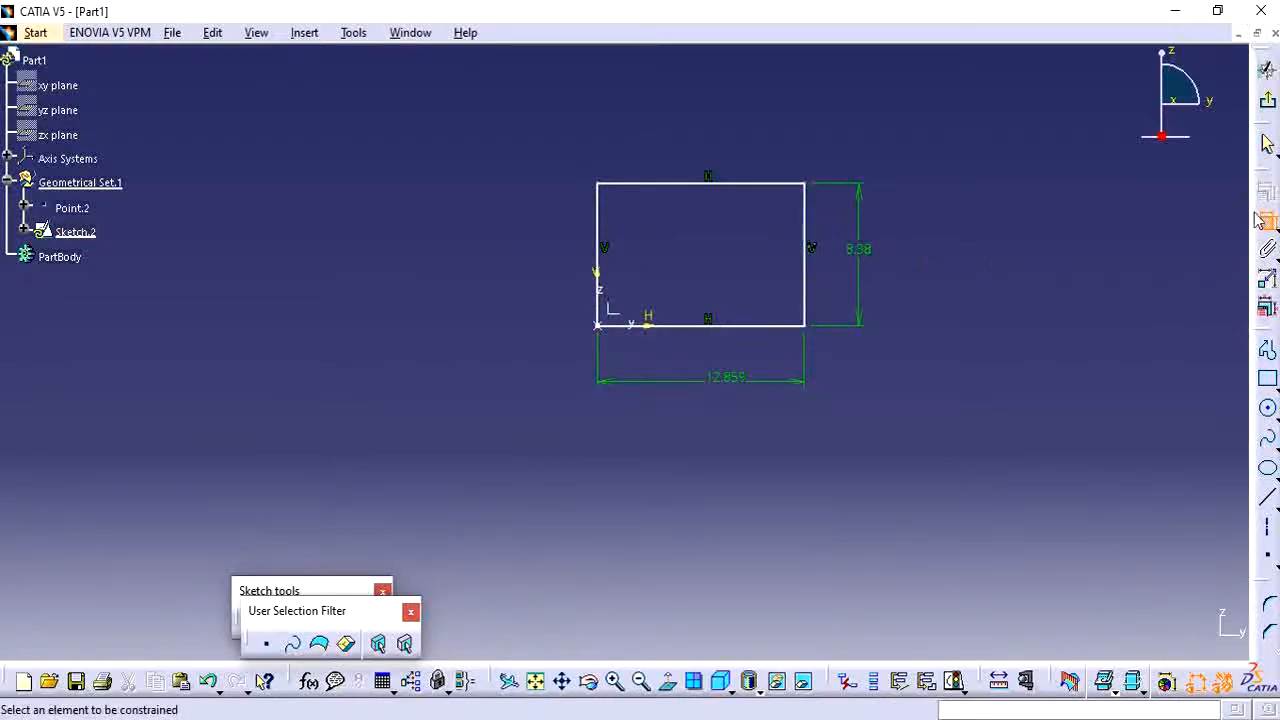
# Try to add a distance dimension between the sketch's vertical axis and the rectangle's opposite vertical side
pyautogui.click(1267, 222)
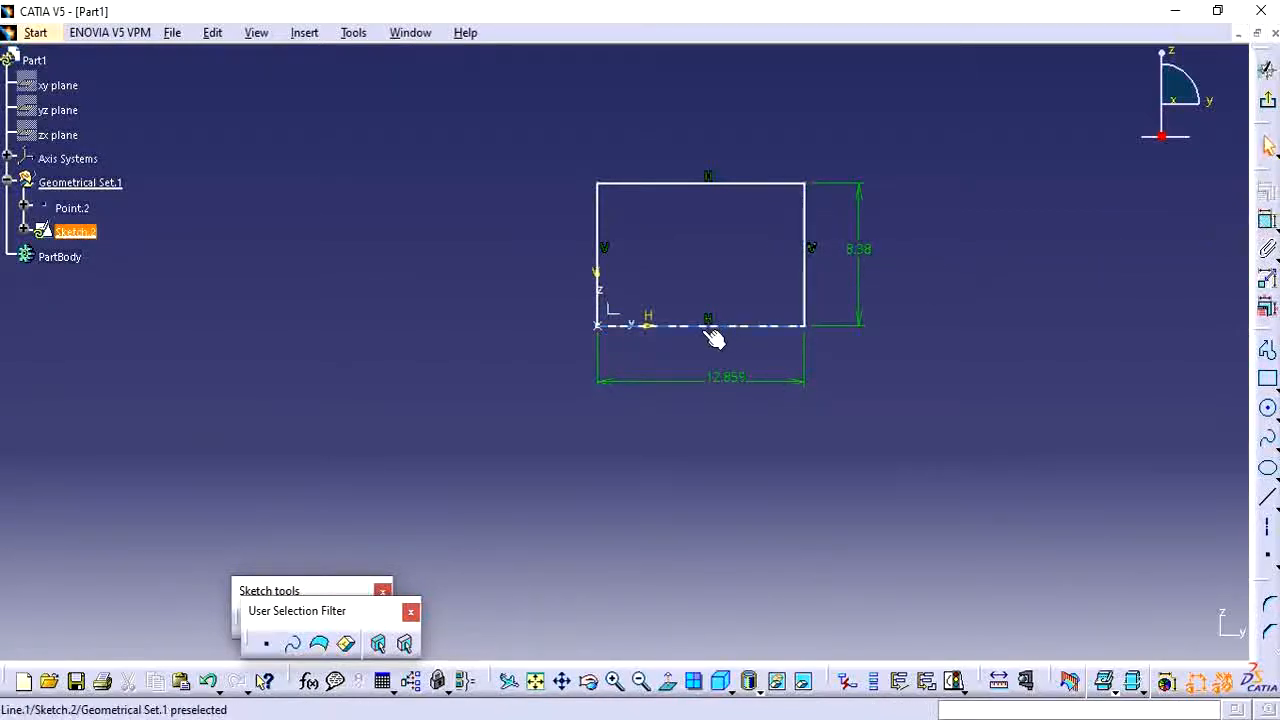
pyautogui.click(599, 277)
pyautogui.click(805, 270)
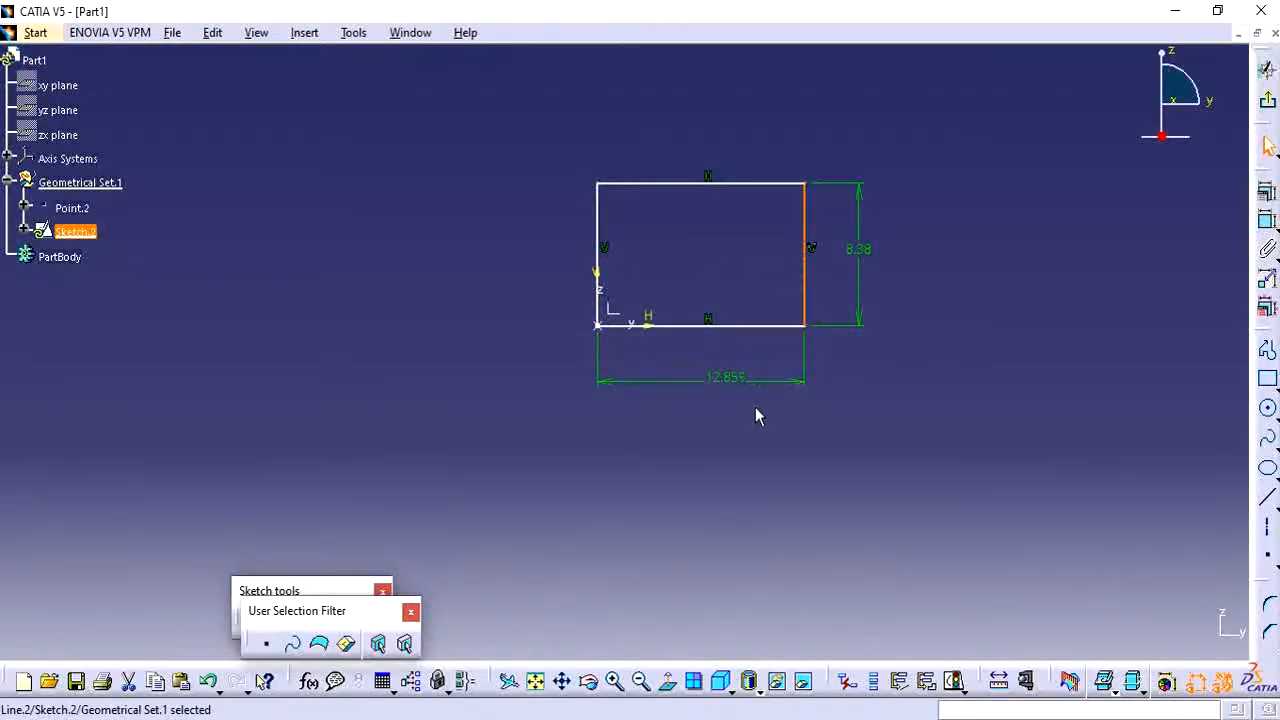
pyautogui.click(1073, 371)
pyautogui.click(1267, 224)
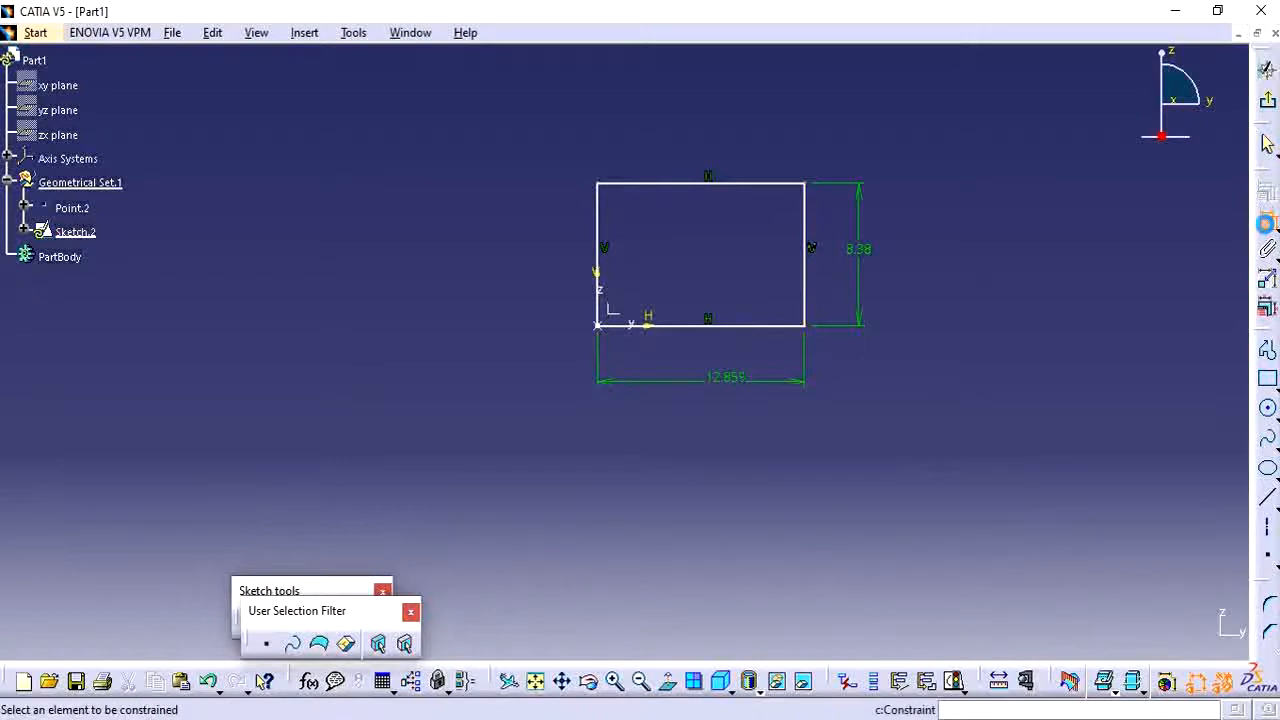
pyautogui.click(600, 277)
pyautogui.click(805, 285)
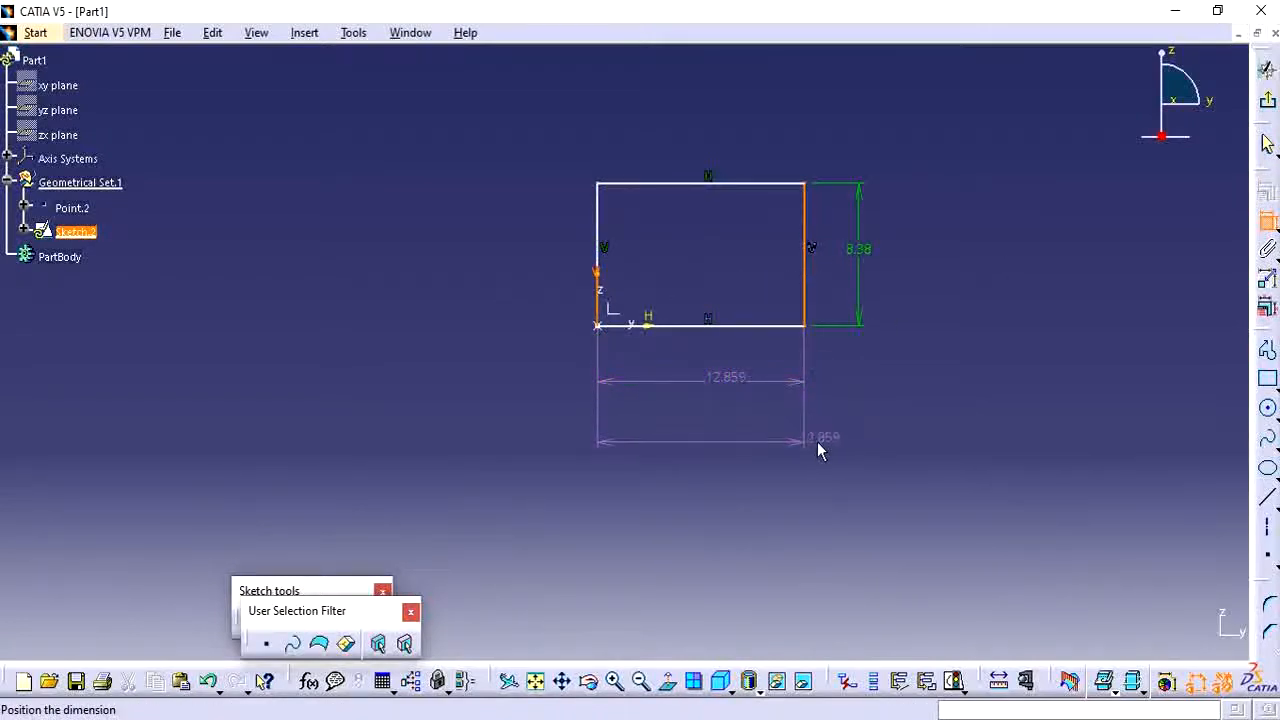
pyautogui.click(874, 413)
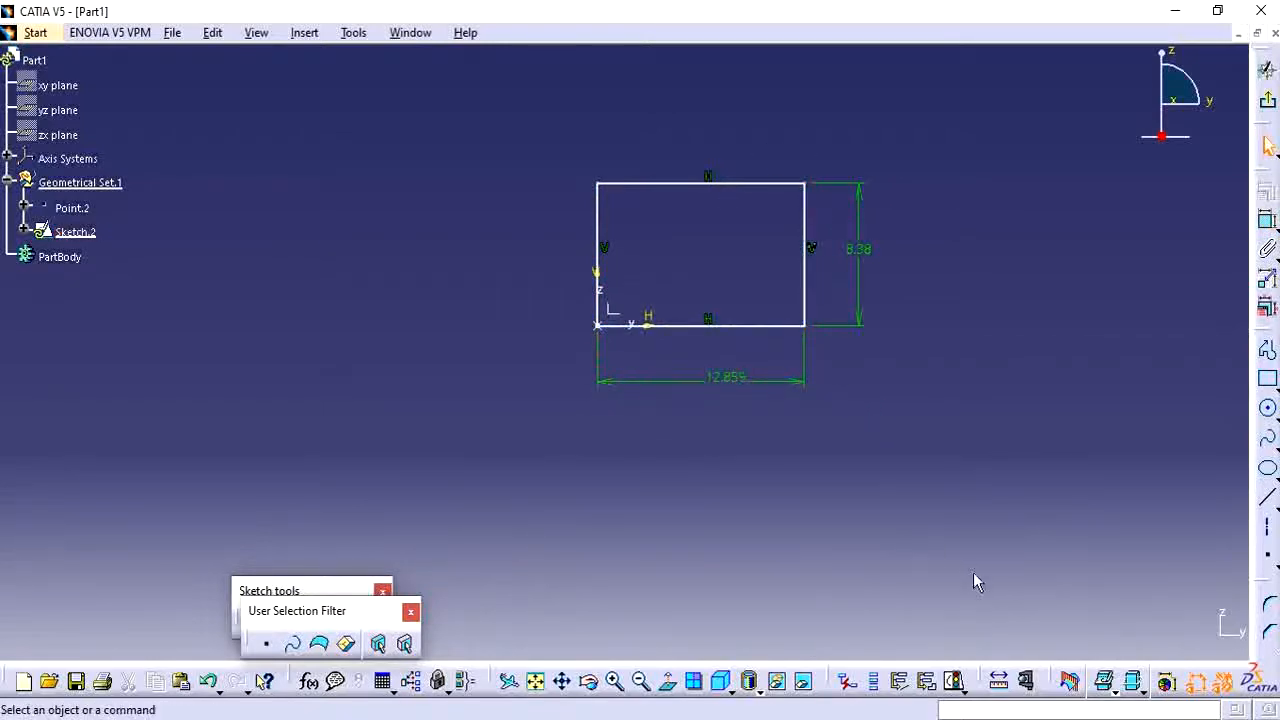
# Run Sketch Analysis to check the rectangle profile's geometry status and the constraint diagnostic, then close it
pyautogui.click(962, 689)
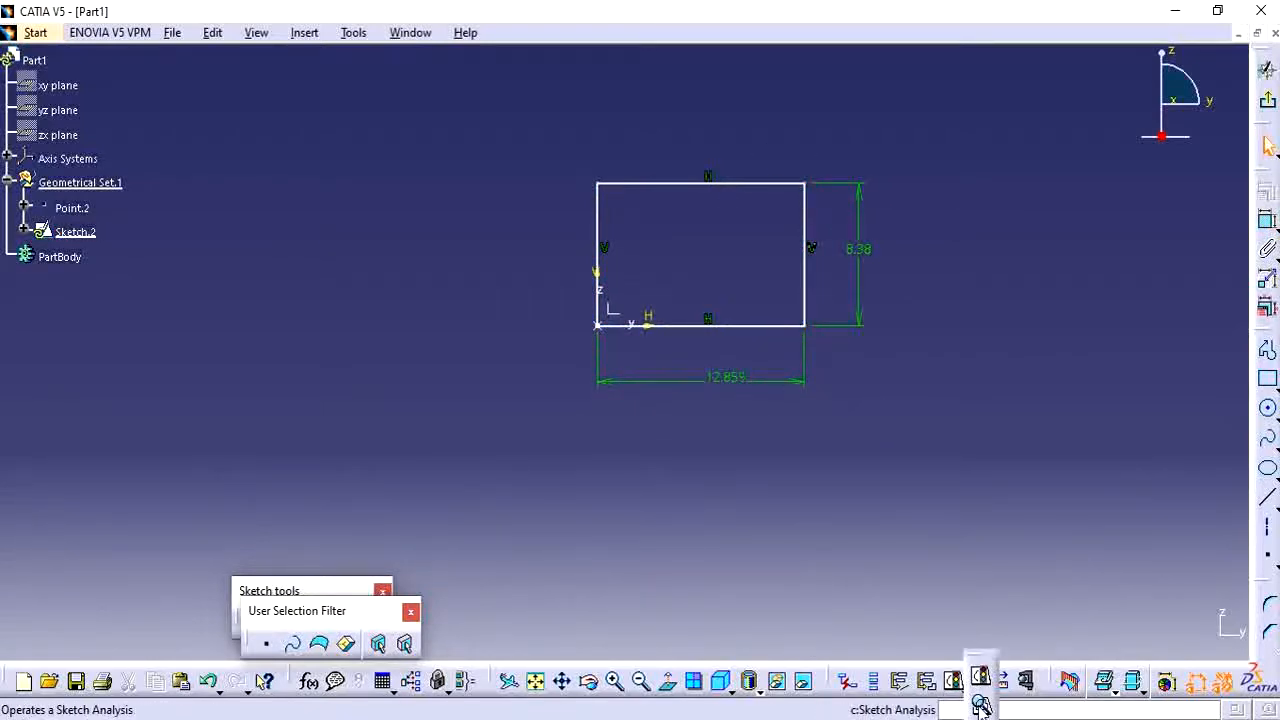
pyautogui.click(981, 707)
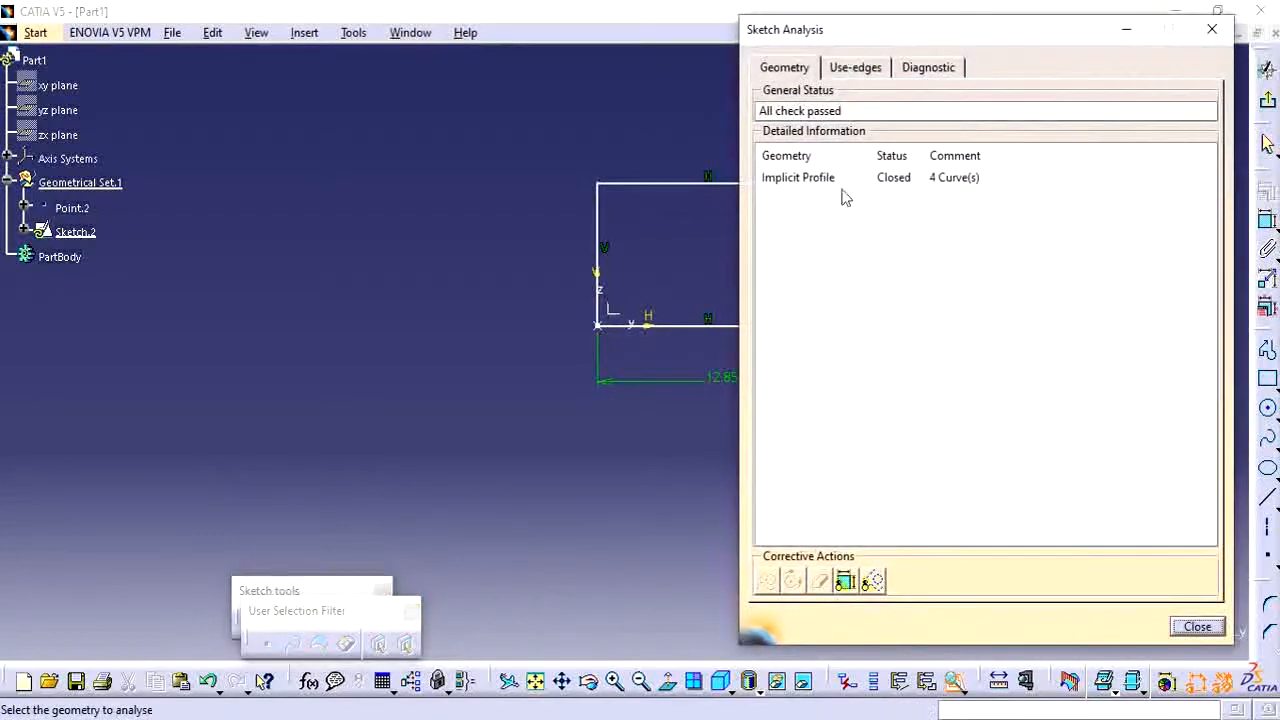
pyautogui.click(850, 177)
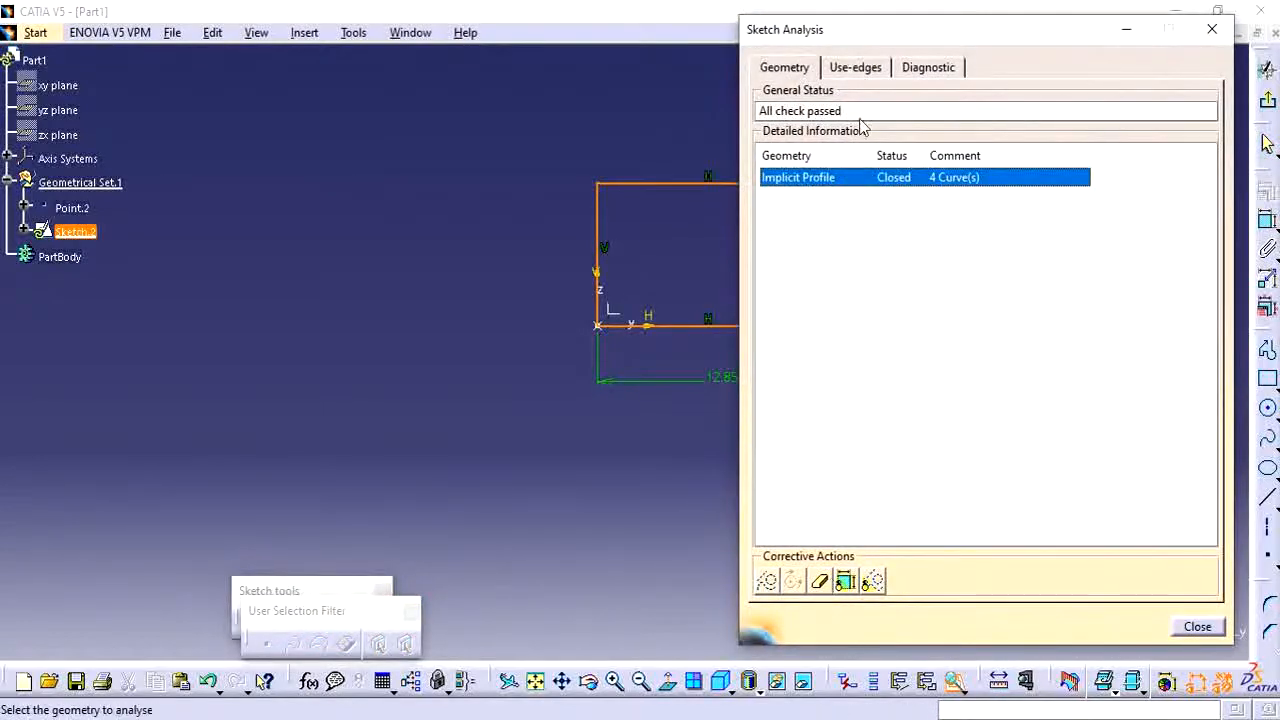
pyautogui.click(922, 66)
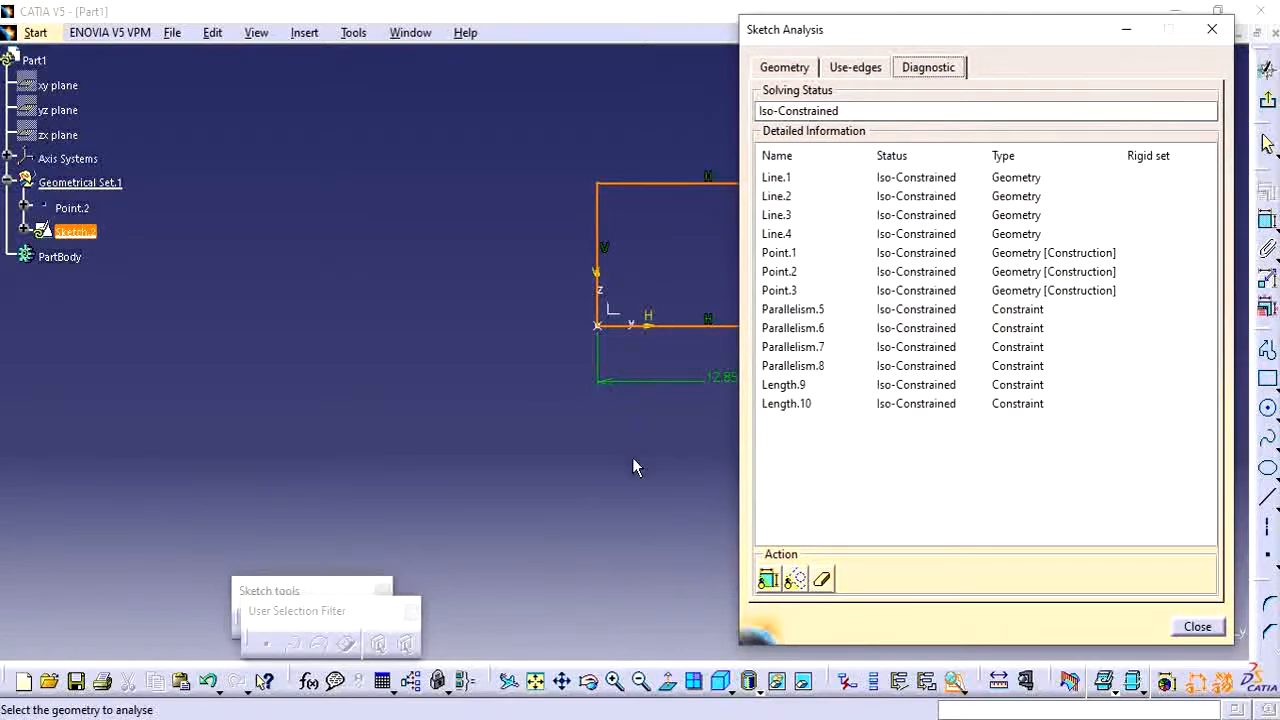
pyautogui.click(1180, 627)
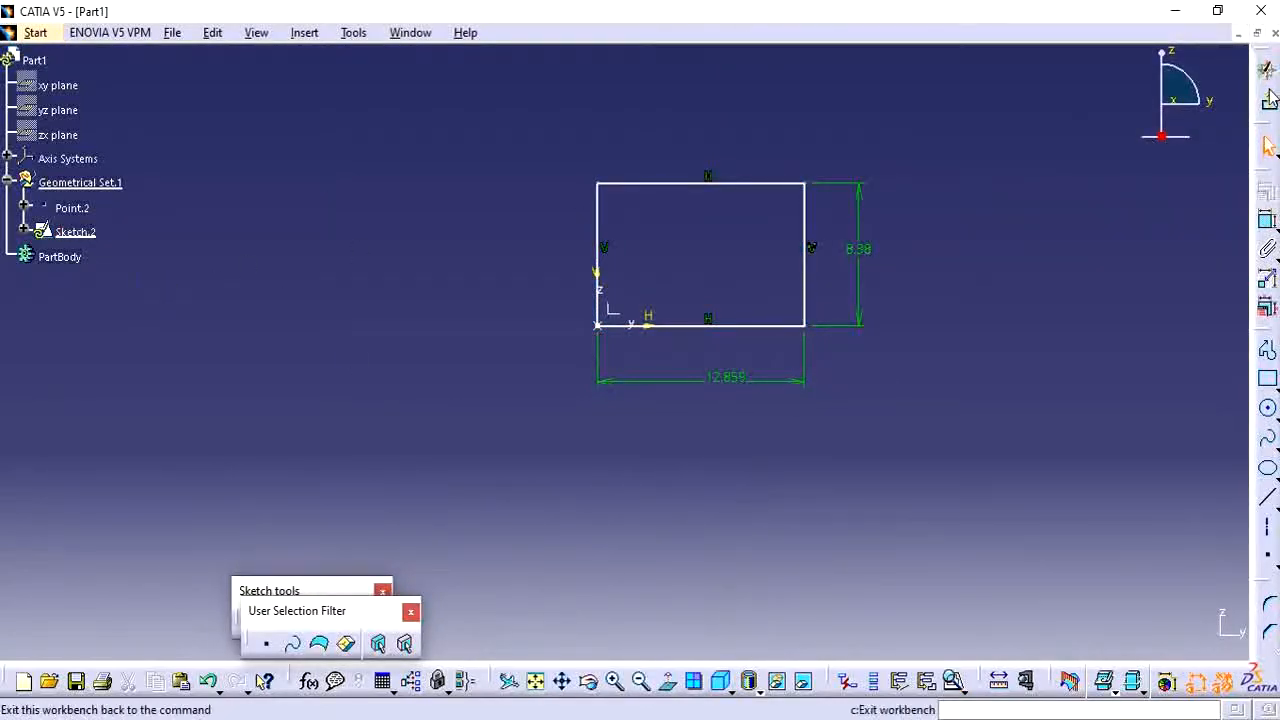
# Exit the rectangle sketch and highlight it in the specification tree to point it out in the model
pyautogui.click(1269, 103)
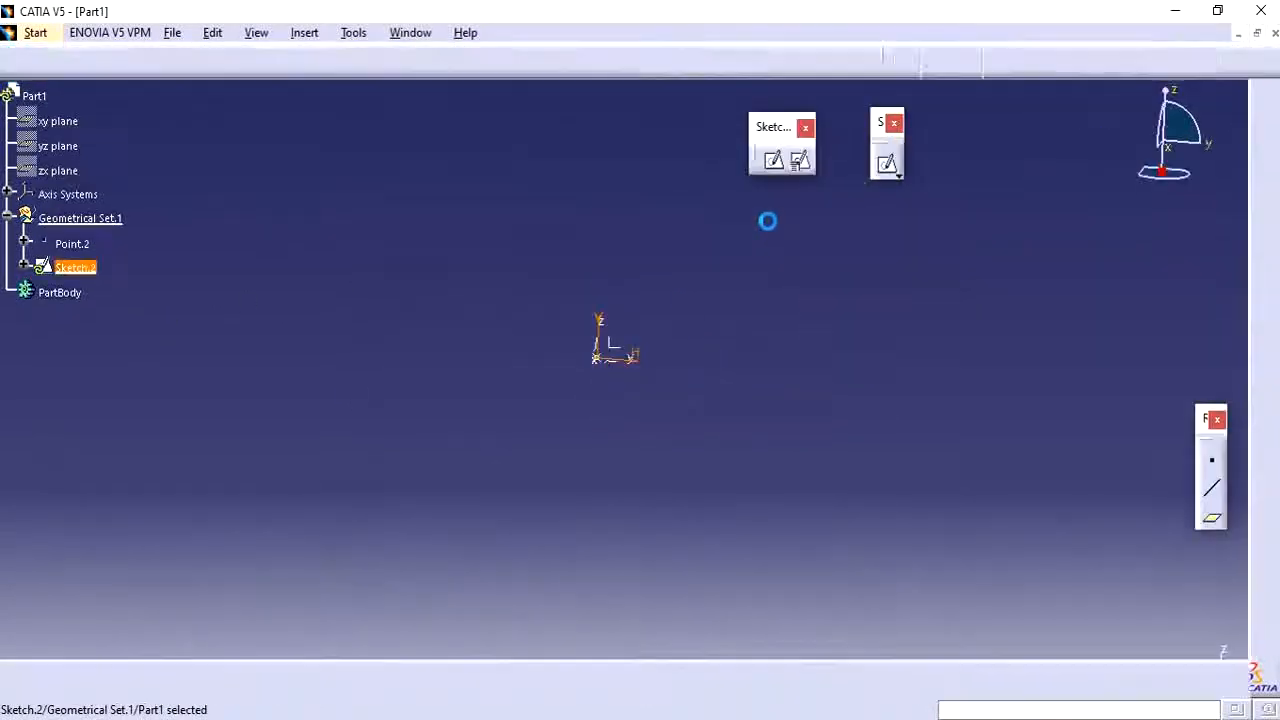
pyautogui.click(112, 305)
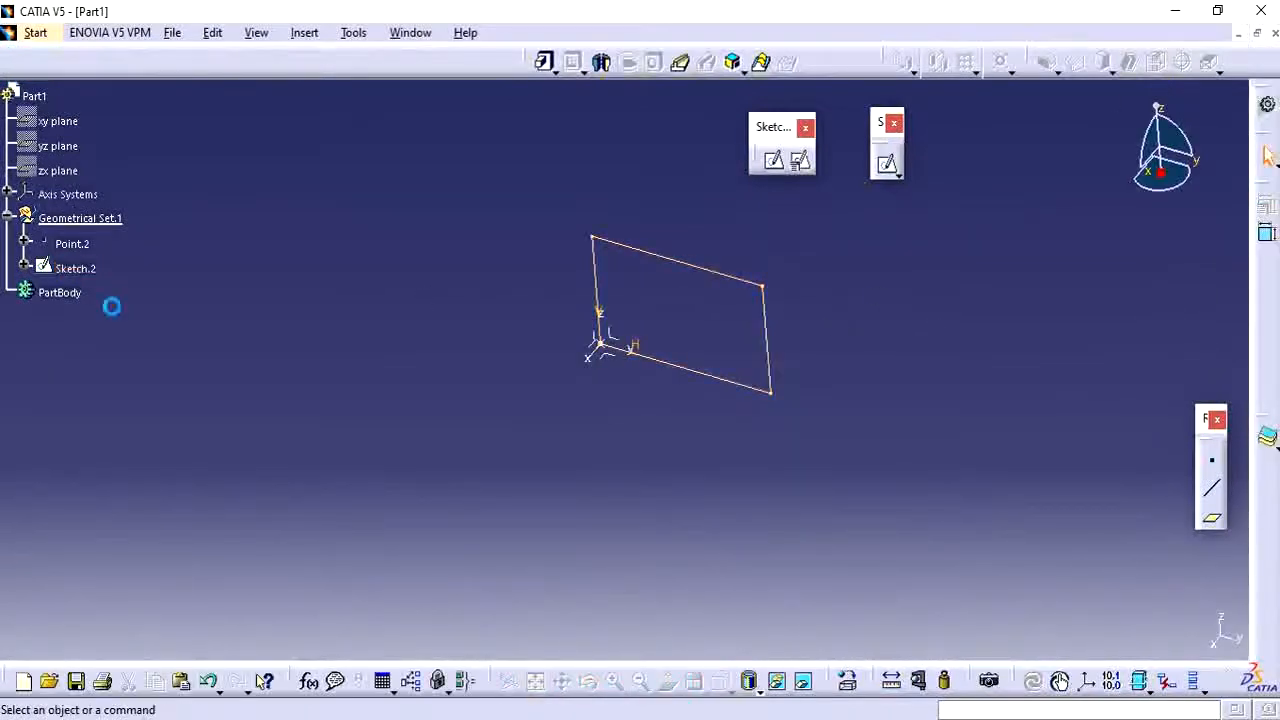
pyautogui.click(70, 268)
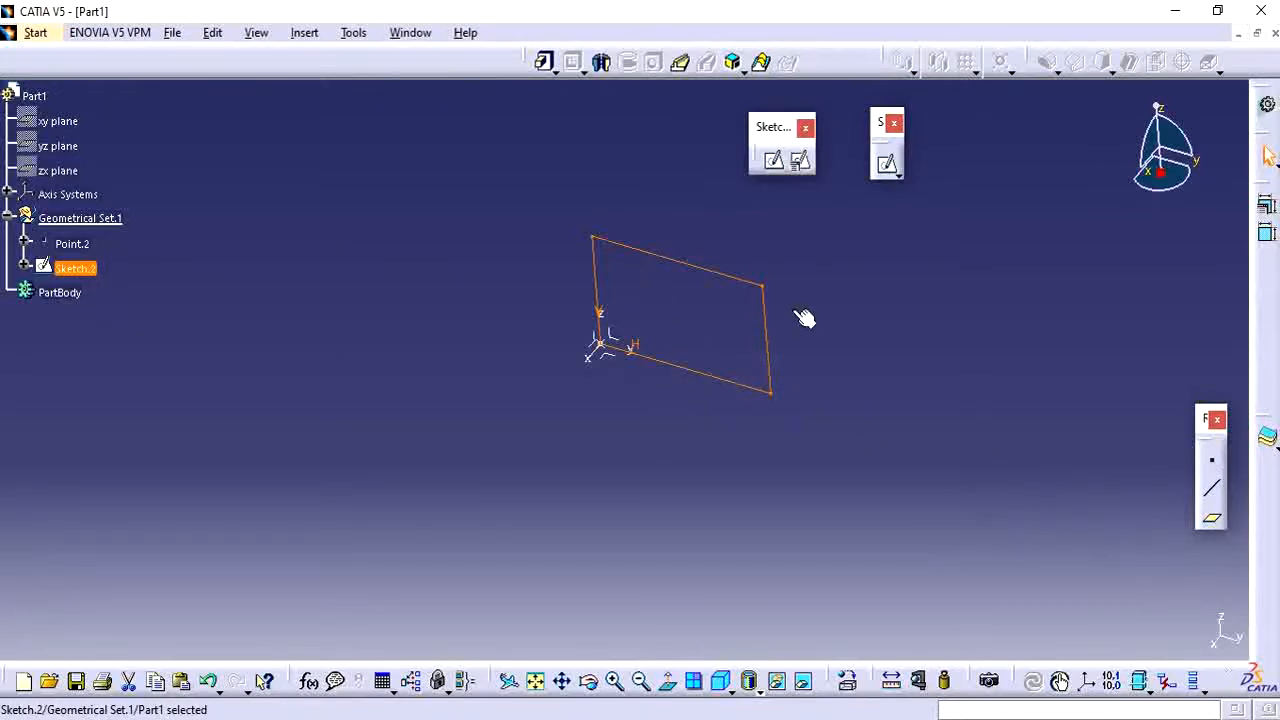
pyautogui.click(90, 272)
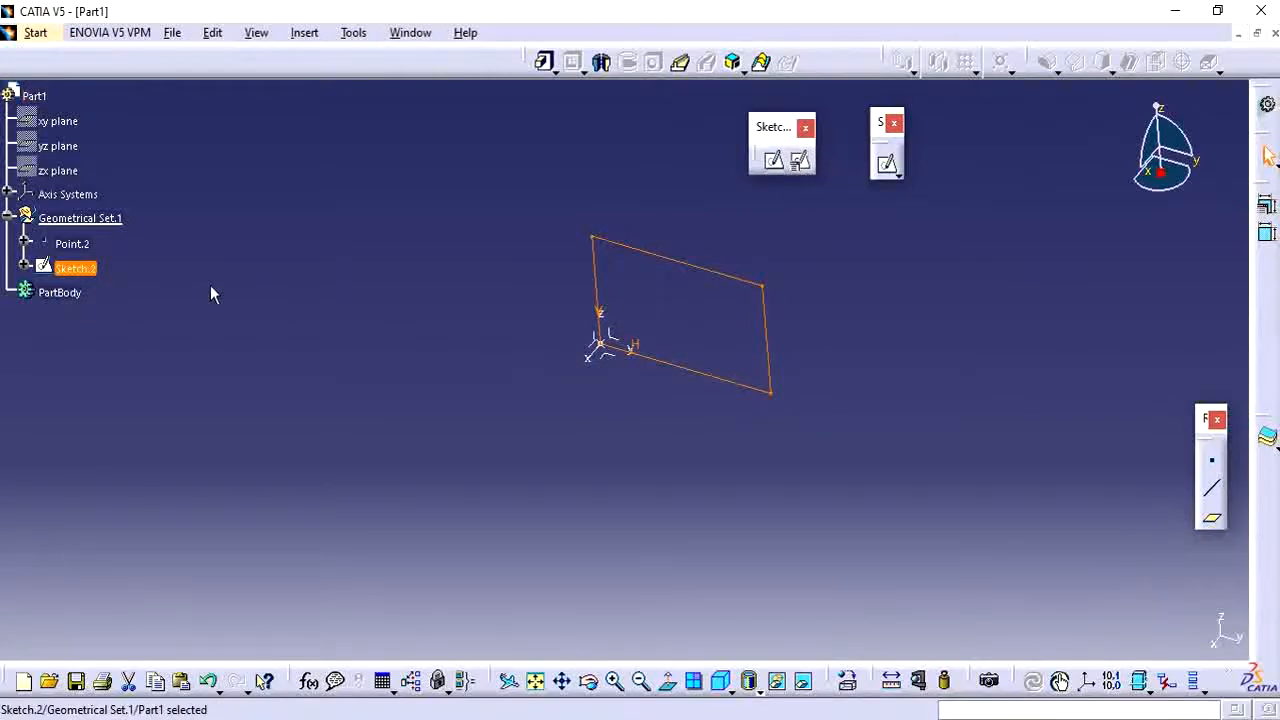
pyautogui.doubleClick(92, 270)
pyautogui.click(276, 280)
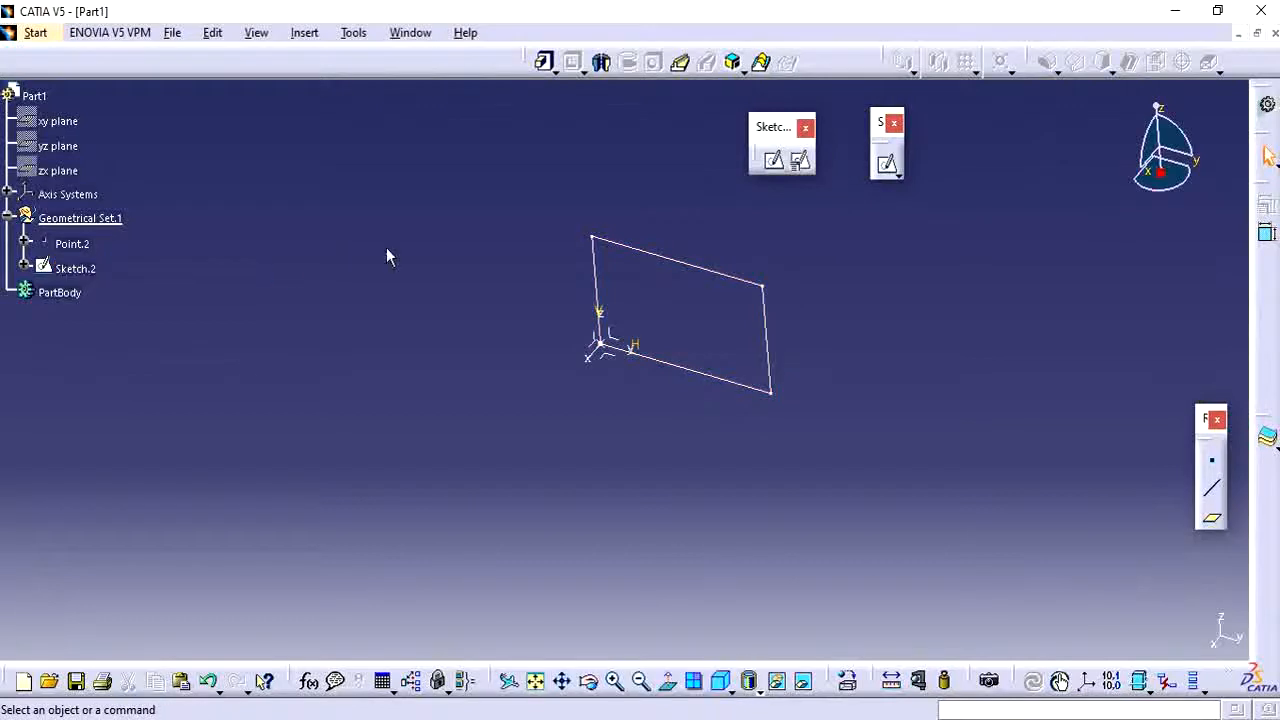
# Start a positioned sketch on the YZ plane of the axis system and hide the rectangle sketch Sketch.2
pyautogui.click(803, 163)
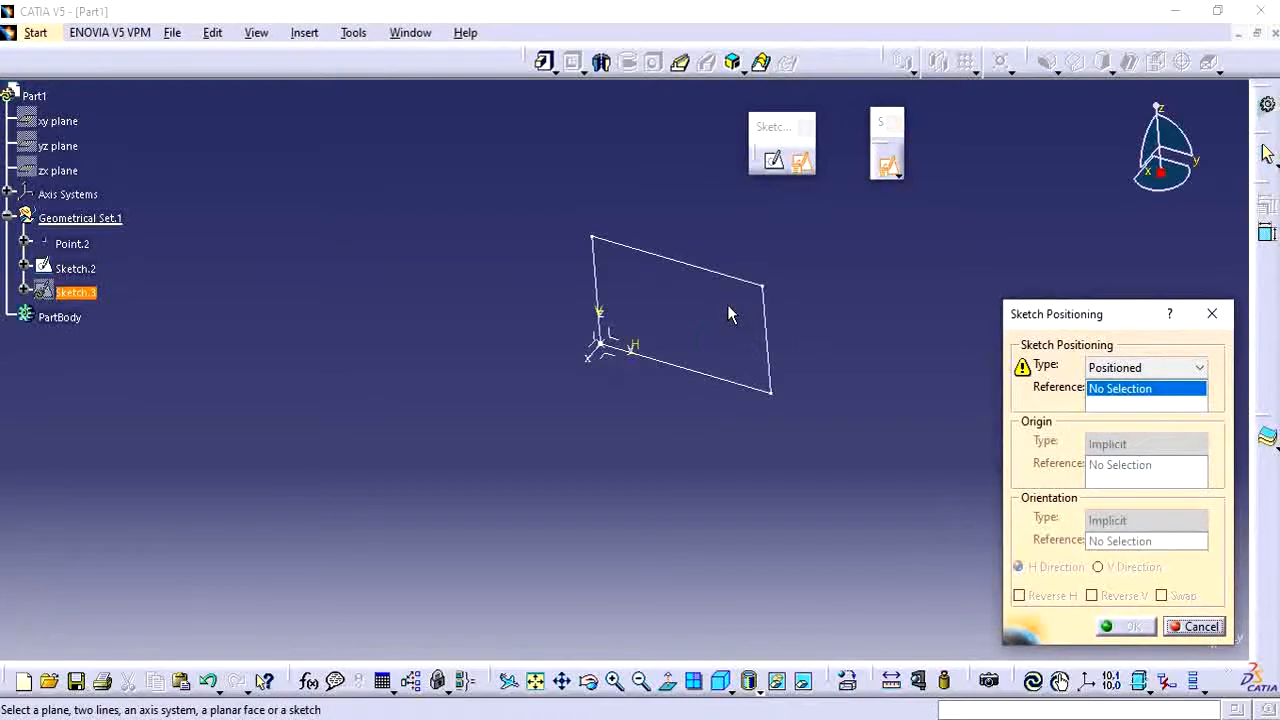
pyautogui.click(612, 343)
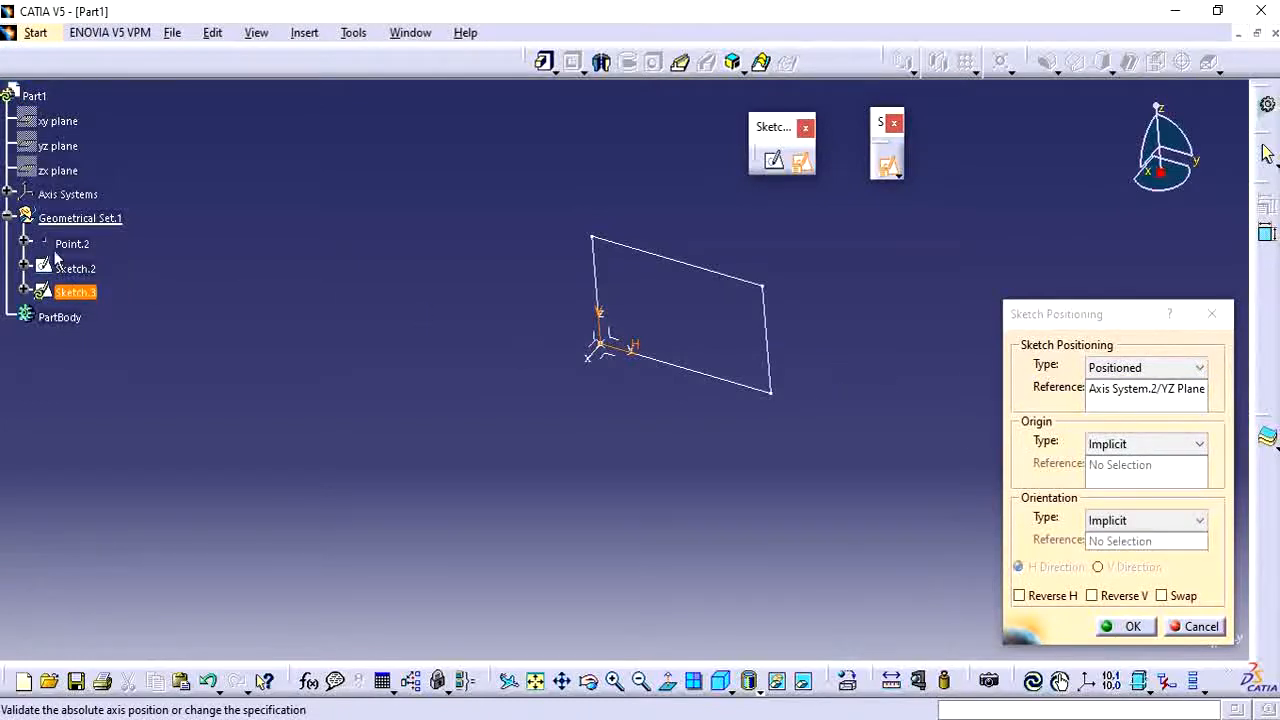
pyautogui.rightClick(85, 264)
pyautogui.click(155, 323)
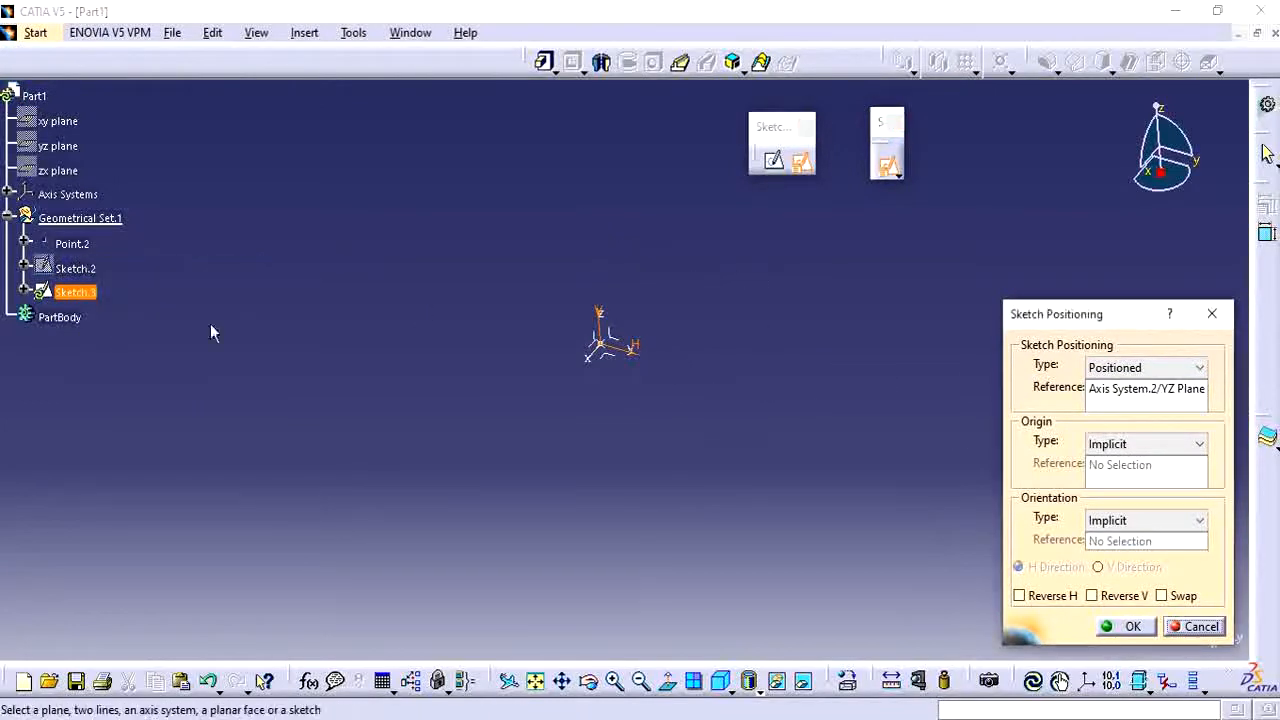
# Try the Part origin, Projection point and Curve intersection origin types for the positioned sketch
pyautogui.click(1162, 444)
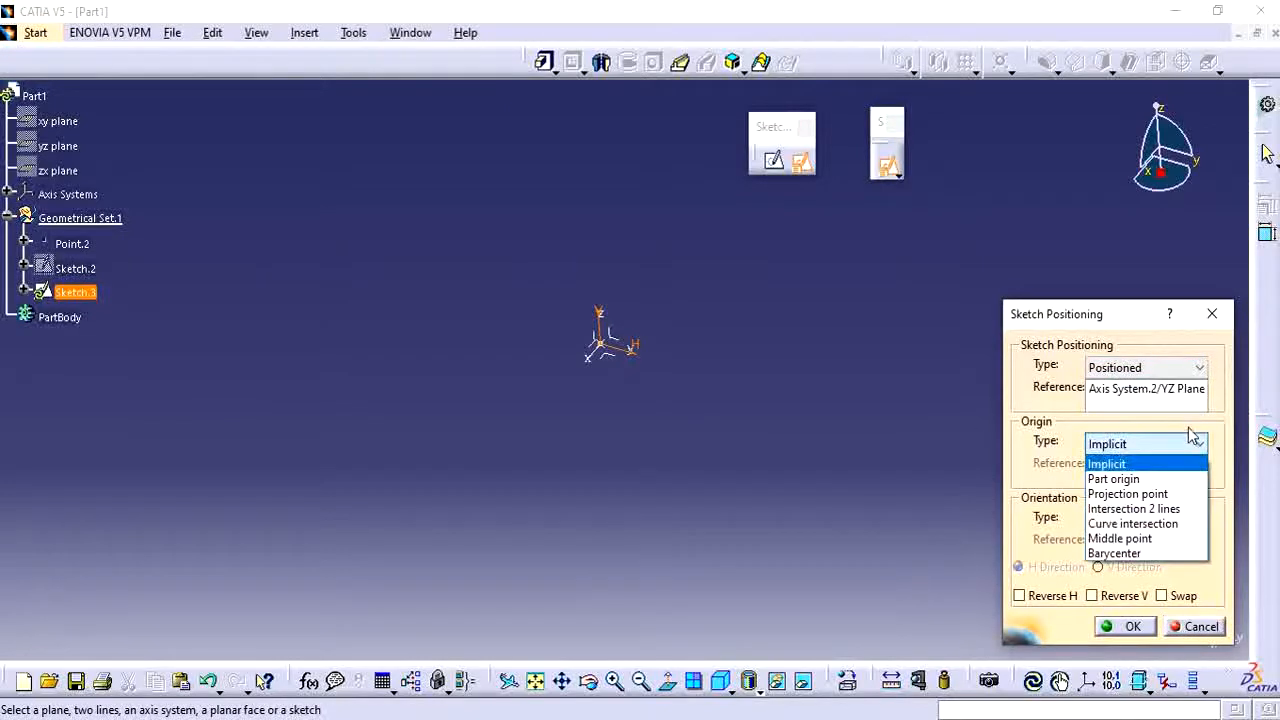
pyautogui.click(1142, 480)
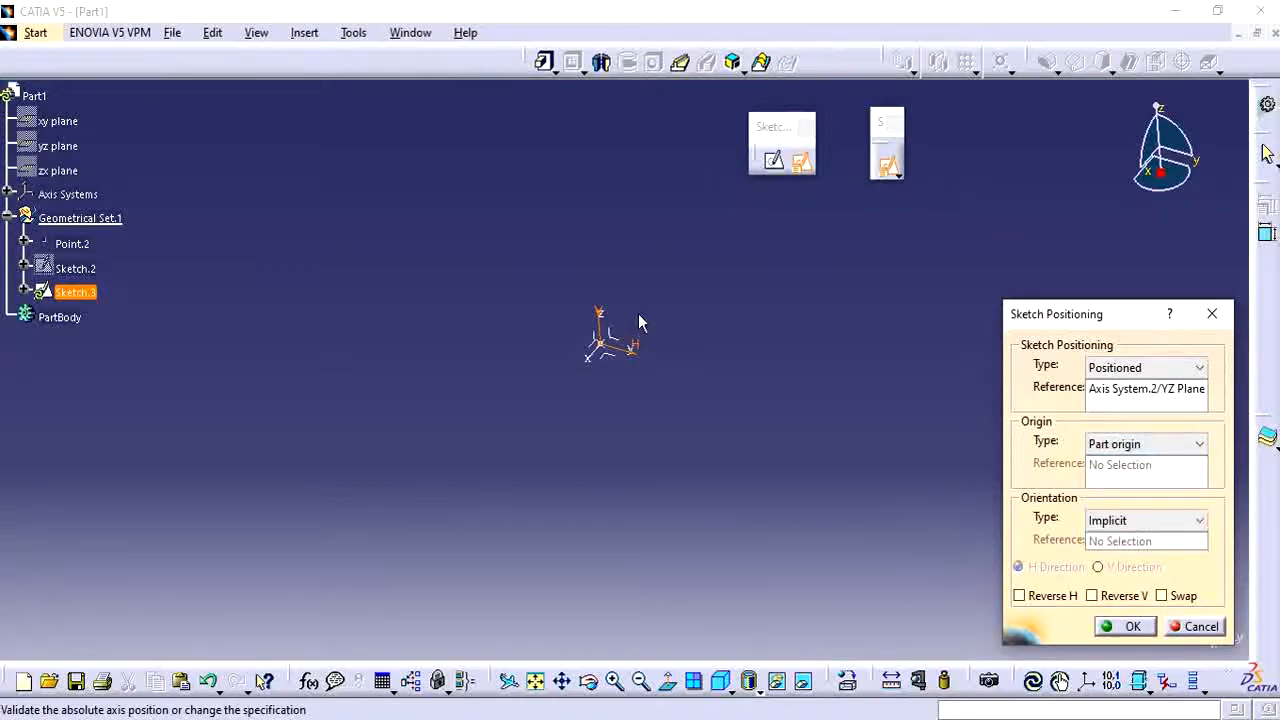
pyautogui.click(1142, 448)
pyautogui.click(1148, 494)
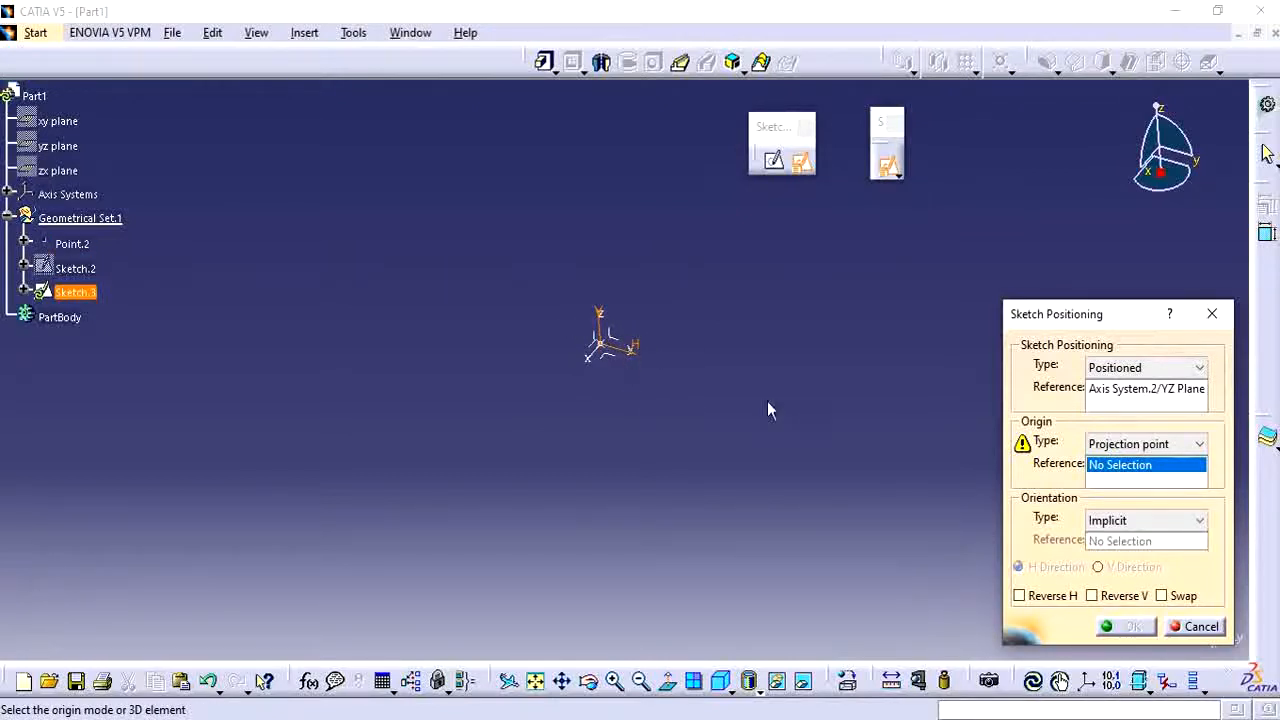
pyautogui.click(1129, 444)
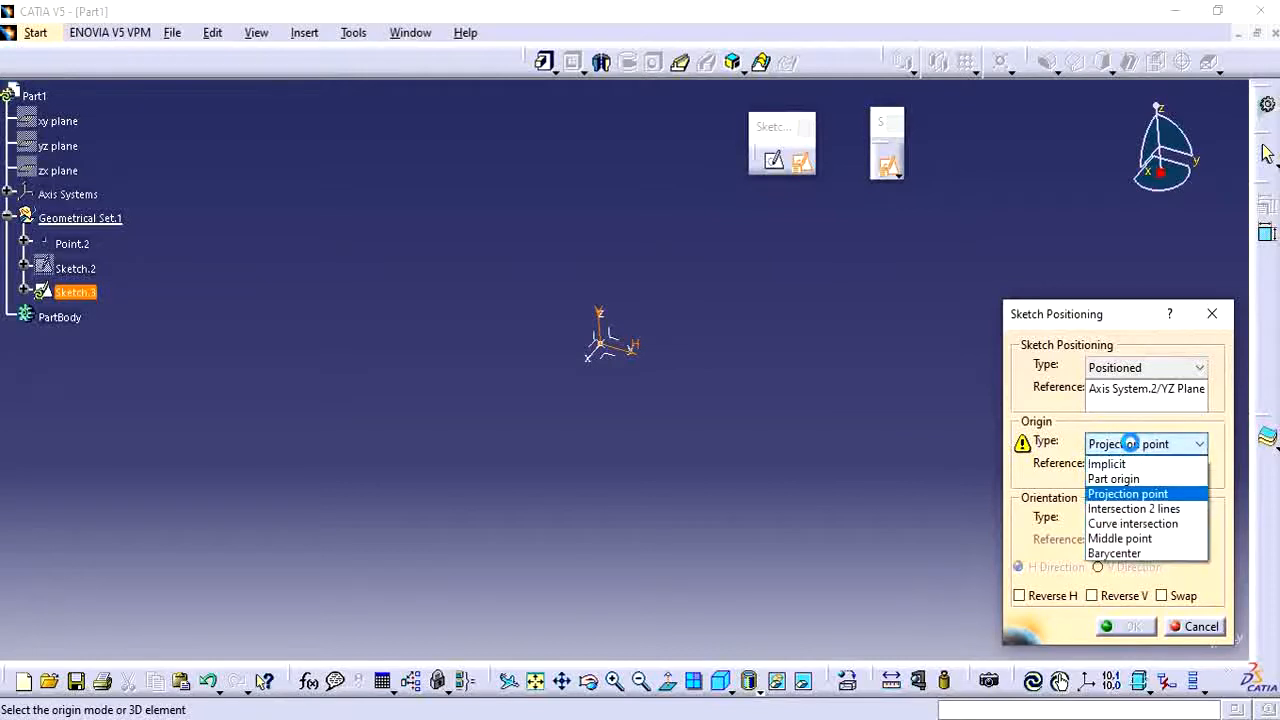
pyautogui.click(1163, 527)
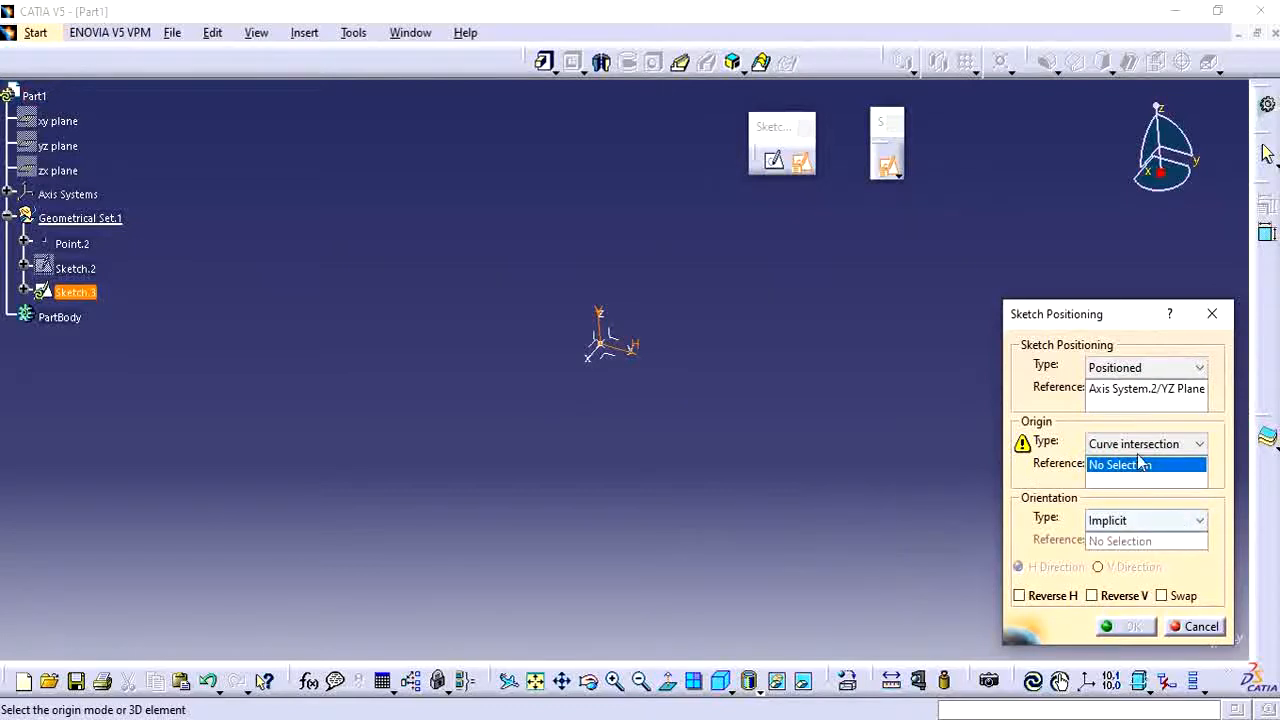
# Try the X Axis orientation for the positioned sketch, then return the orientation to Implicit
pyautogui.click(1145, 522)
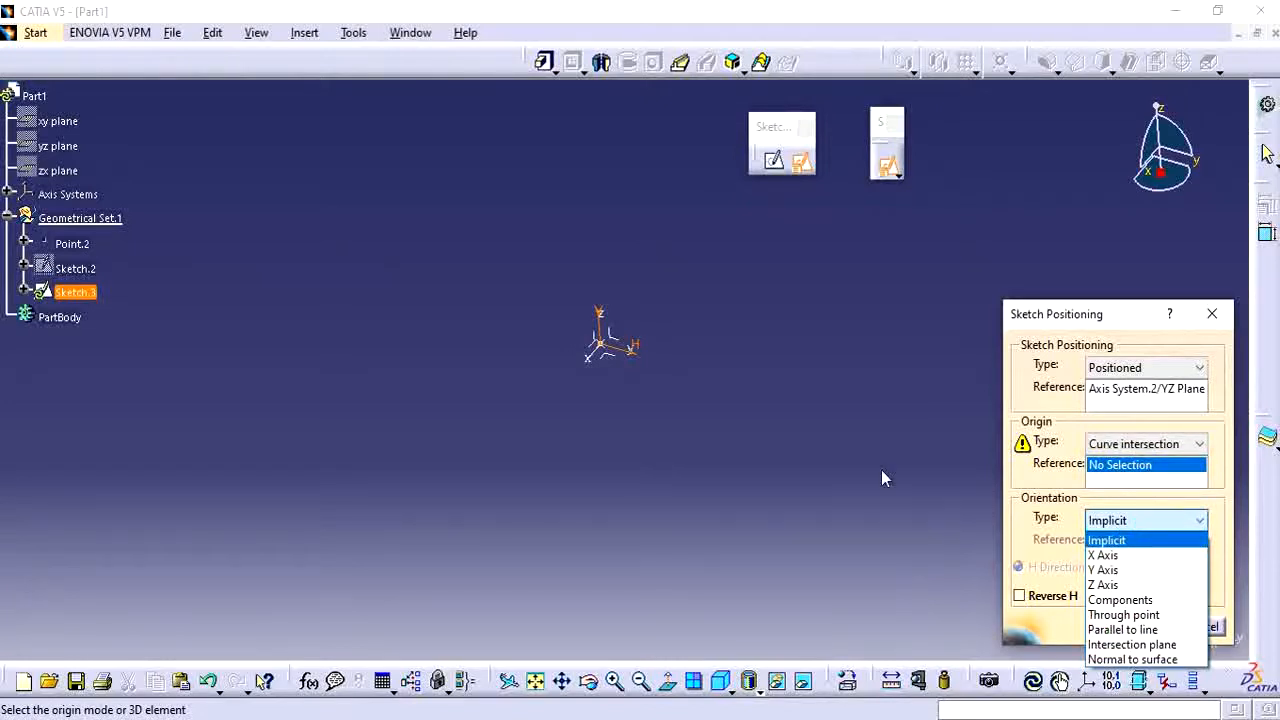
pyautogui.click(1141, 556)
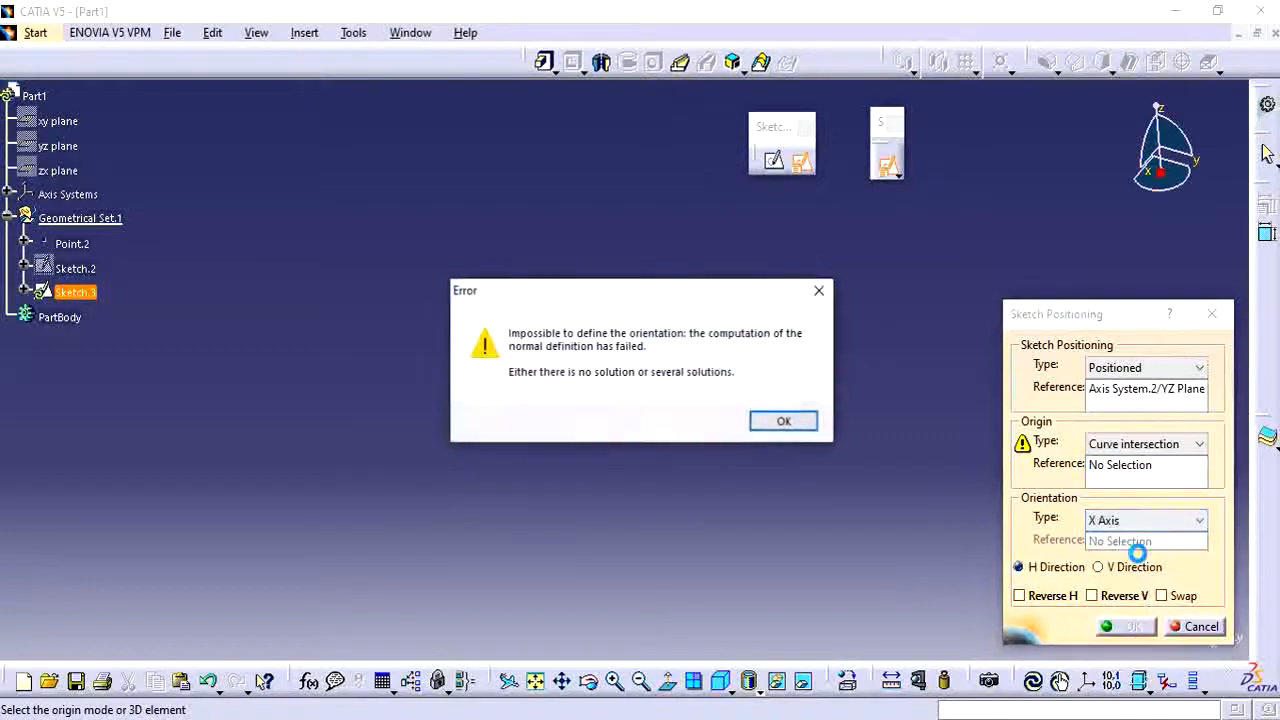
pyautogui.click(785, 422)
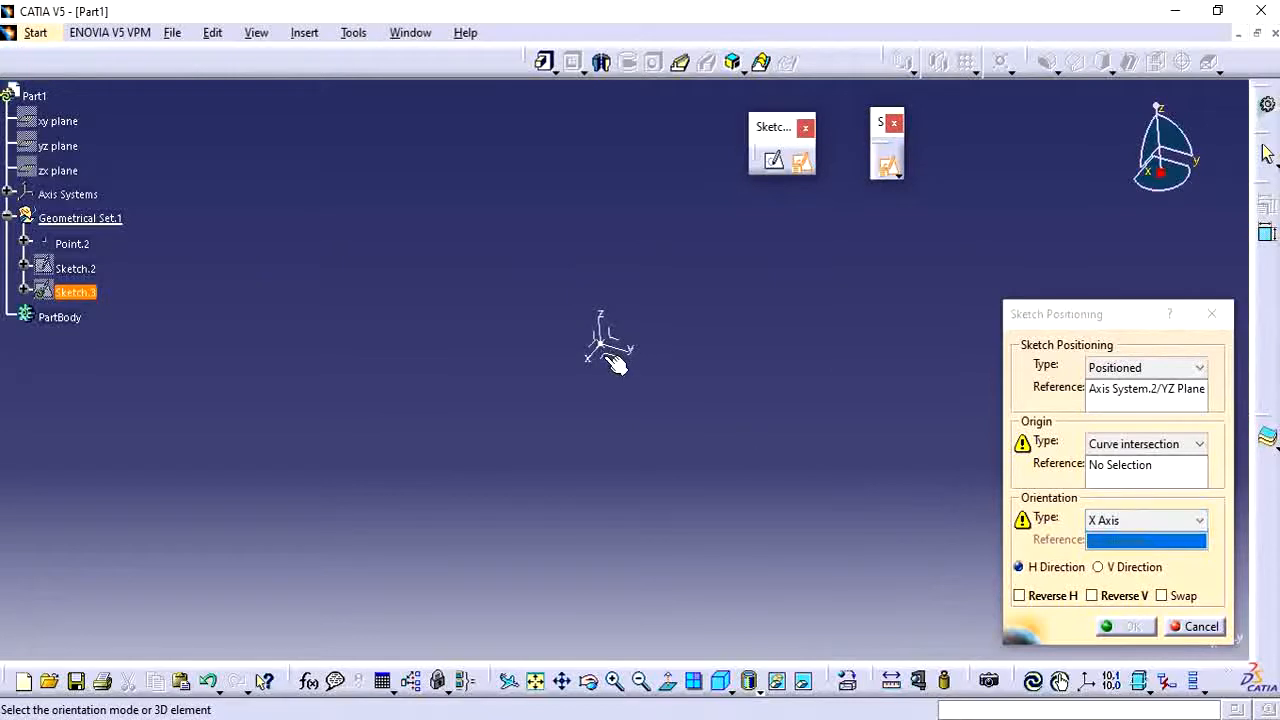
pyautogui.click(1150, 519)
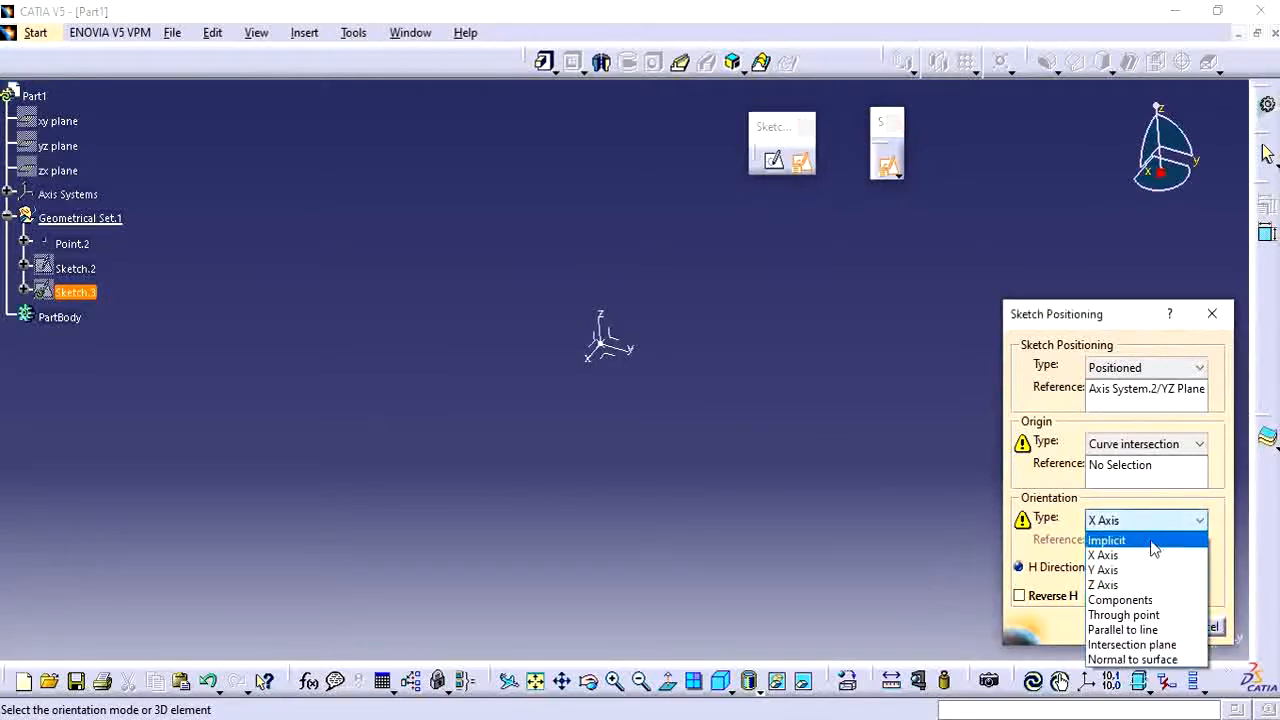
pyautogui.click(1150, 539)
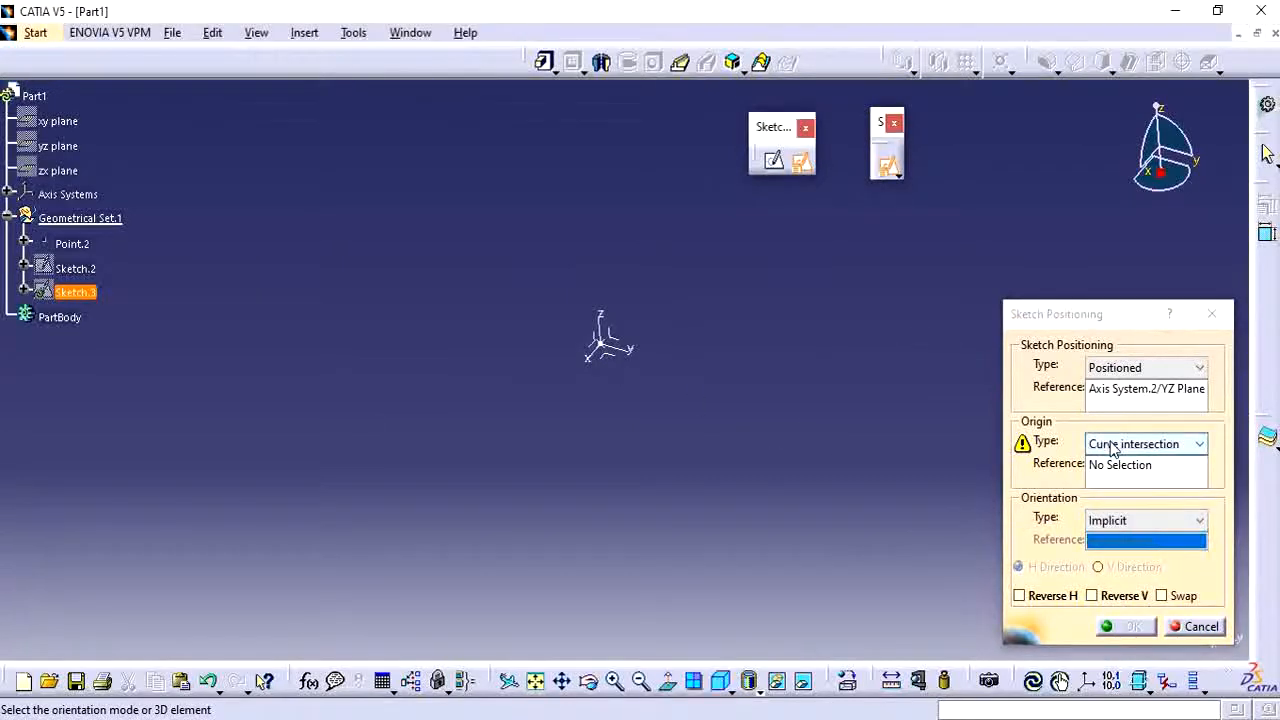
# Set the positioned sketch's origin to Projection point with Point.2 as its reference
pyautogui.click(1160, 443)
pyautogui.click(1128, 494)
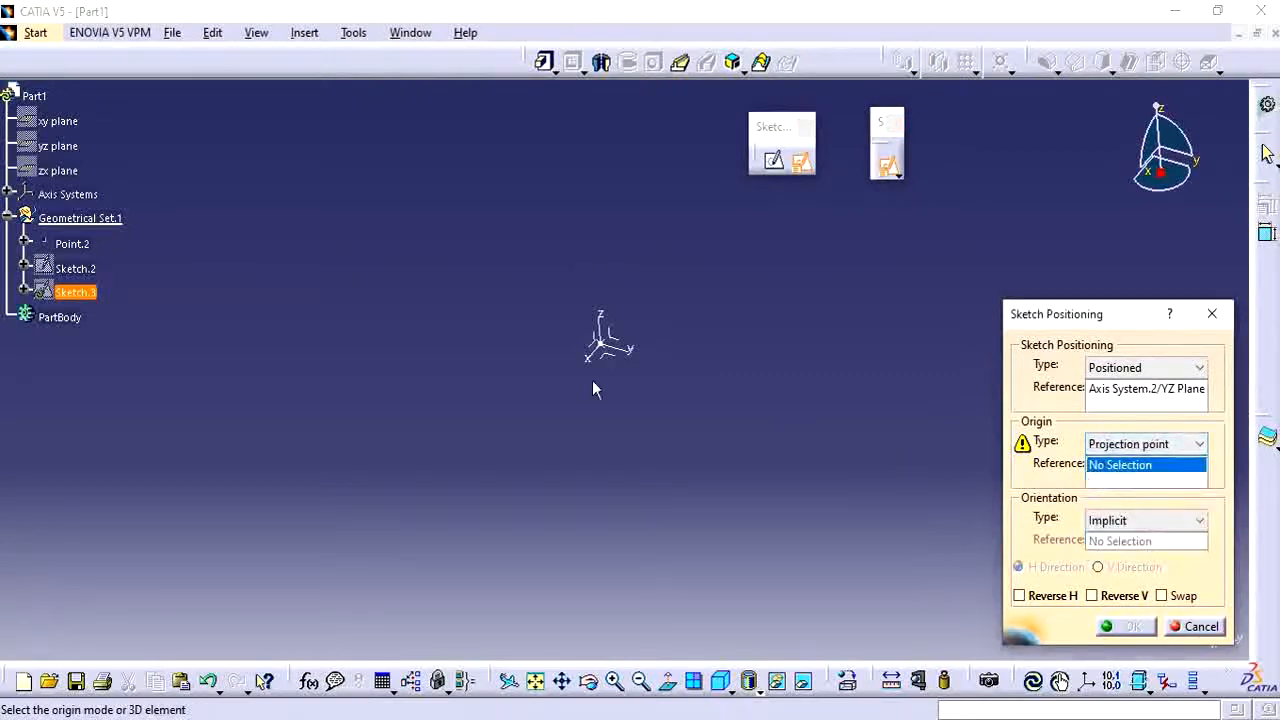
pyautogui.click(605, 345)
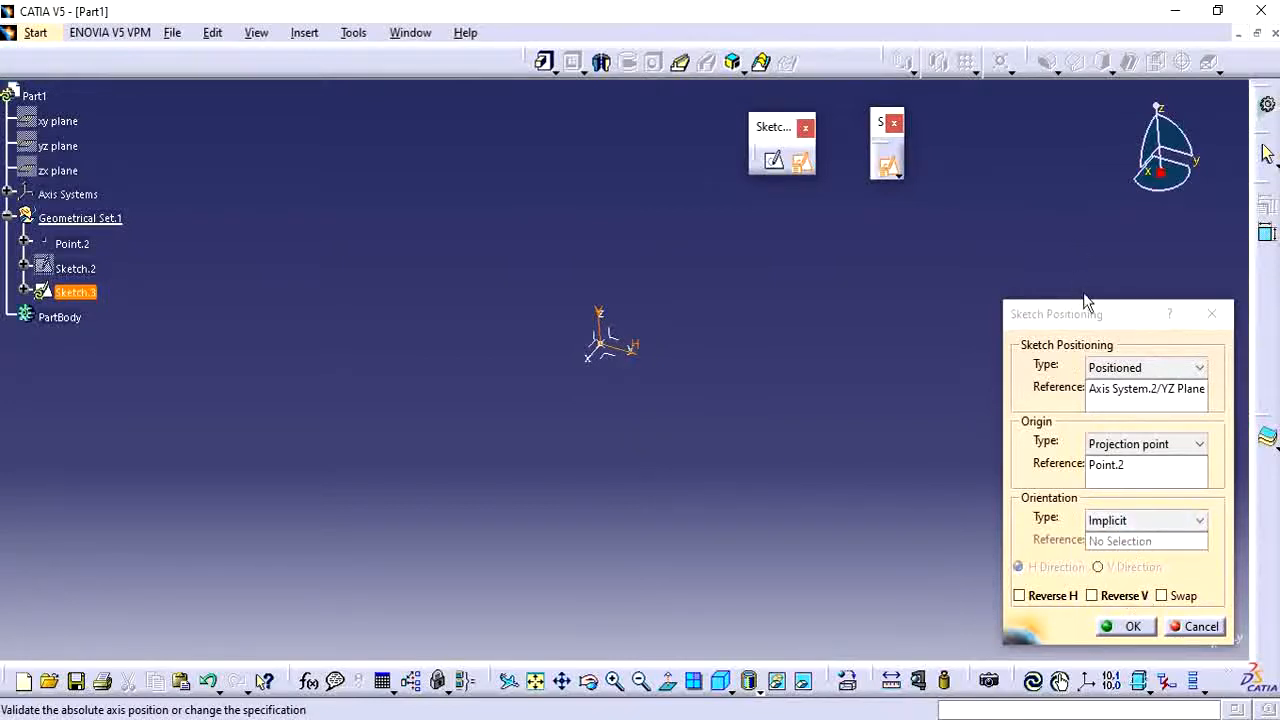
pyautogui.moveTo(1087, 305); pyautogui.dragTo(1049, 212)
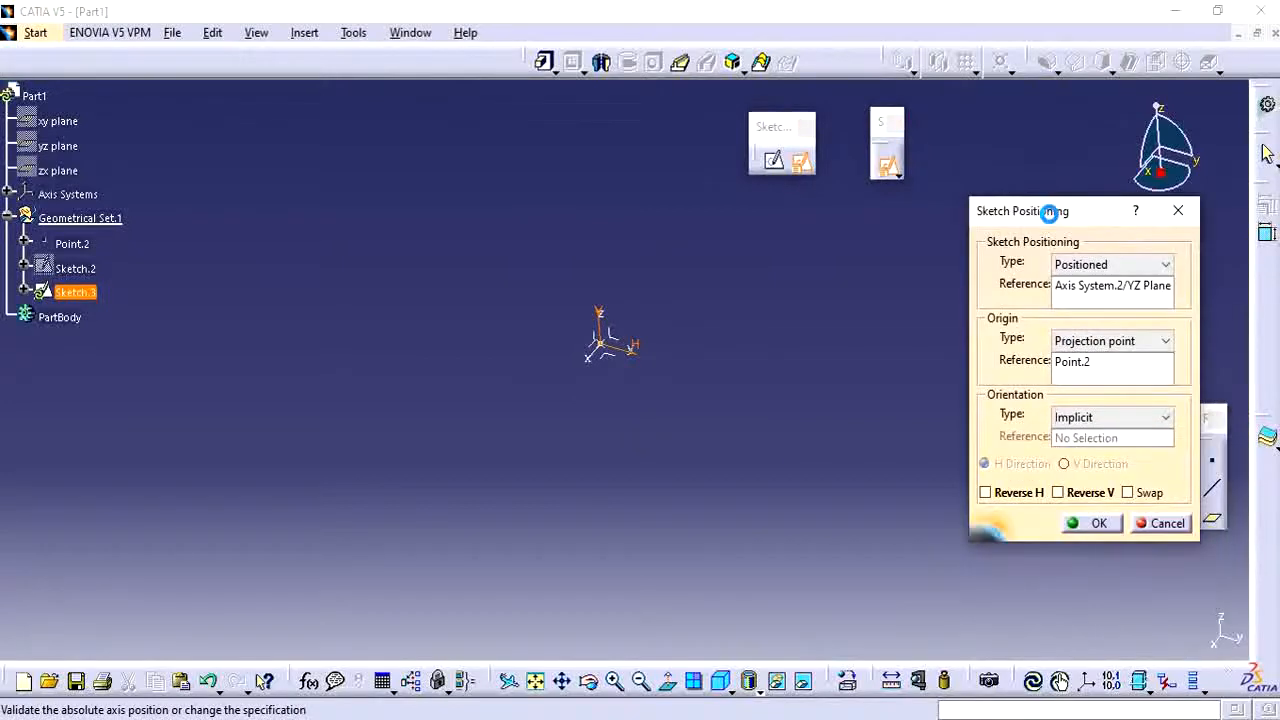
# Try to orient the positioned sketch with the Through point type, using Point.2 as the reference
pyautogui.click(1127, 417)
pyautogui.click(1133, 511)
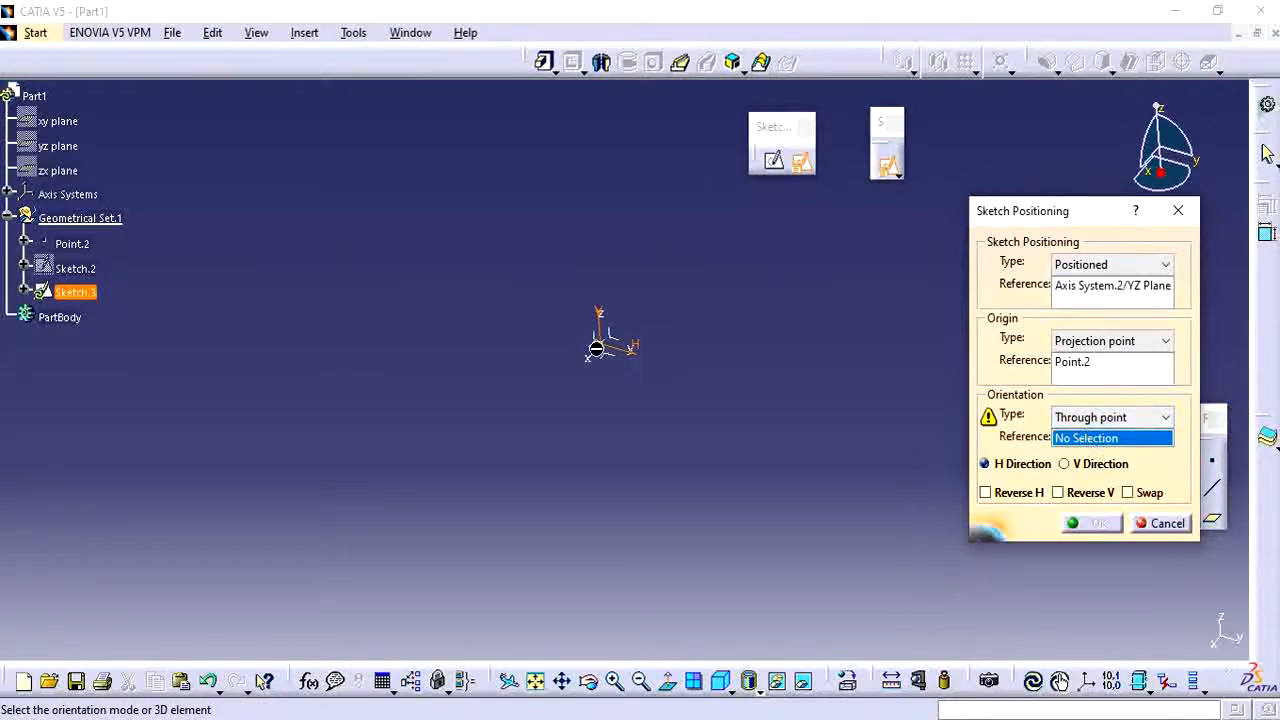
pyautogui.click(597, 345)
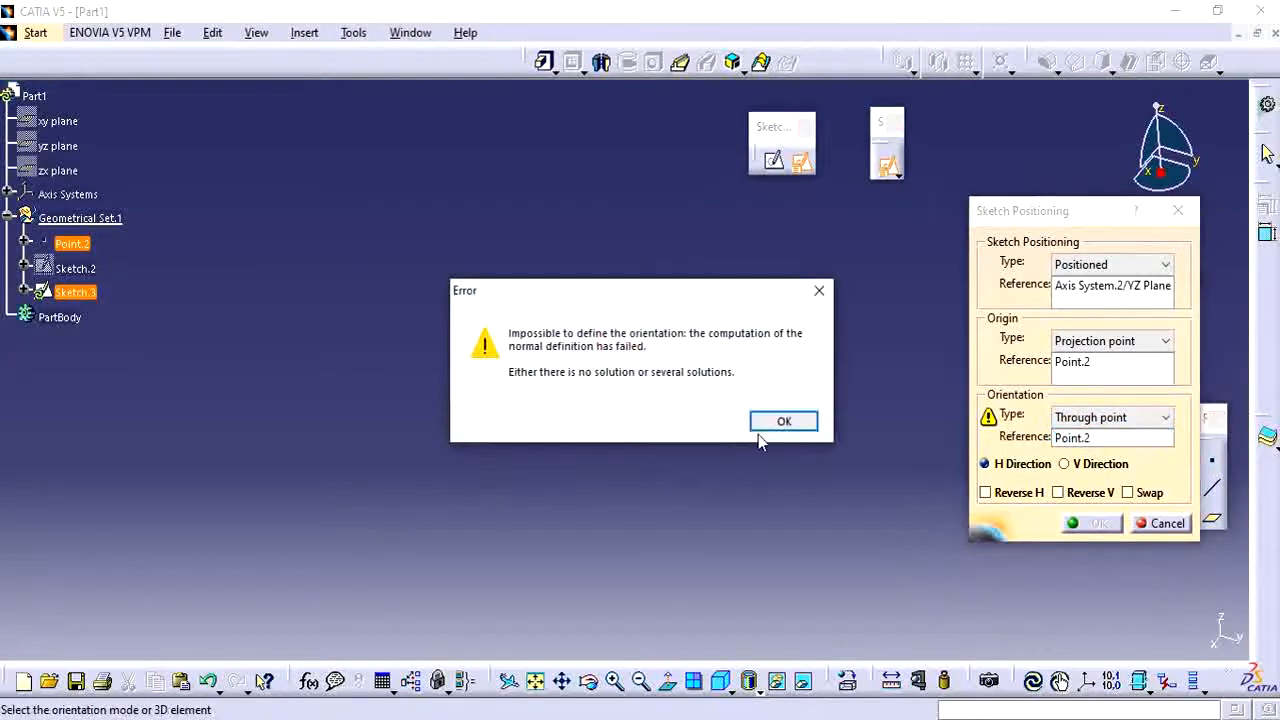
pyautogui.click(780, 421)
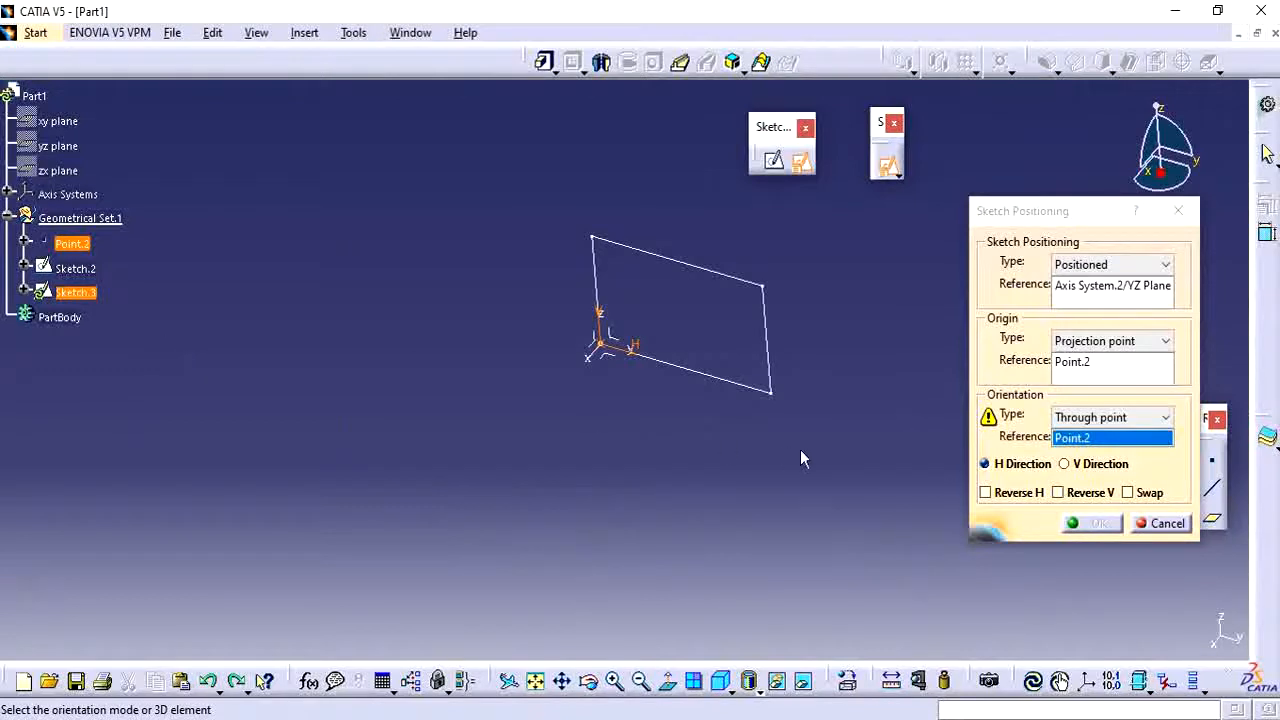
# Set both the origin and orientation types to Implicit and confirm the sketch positioning to enter the sketch
pyautogui.moveTo(757, 476)
pyautogui.mouseDown(button='middle')
pyautogui.moveTo(897, 417)
pyautogui.moveTo(817, 403)
pyautogui.moveTo(806, 420)
pyautogui.moveTo(944, 424)
pyautogui.mouseUp(button='middle')
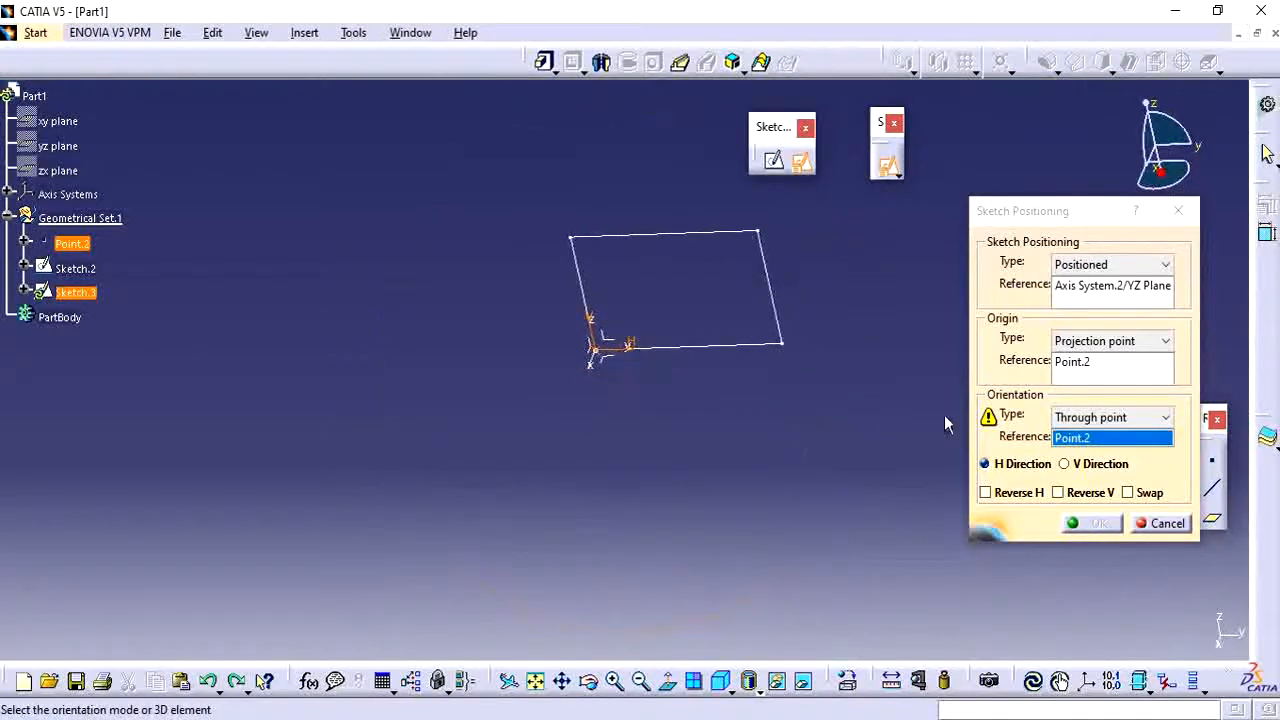
pyautogui.click(1131, 417)
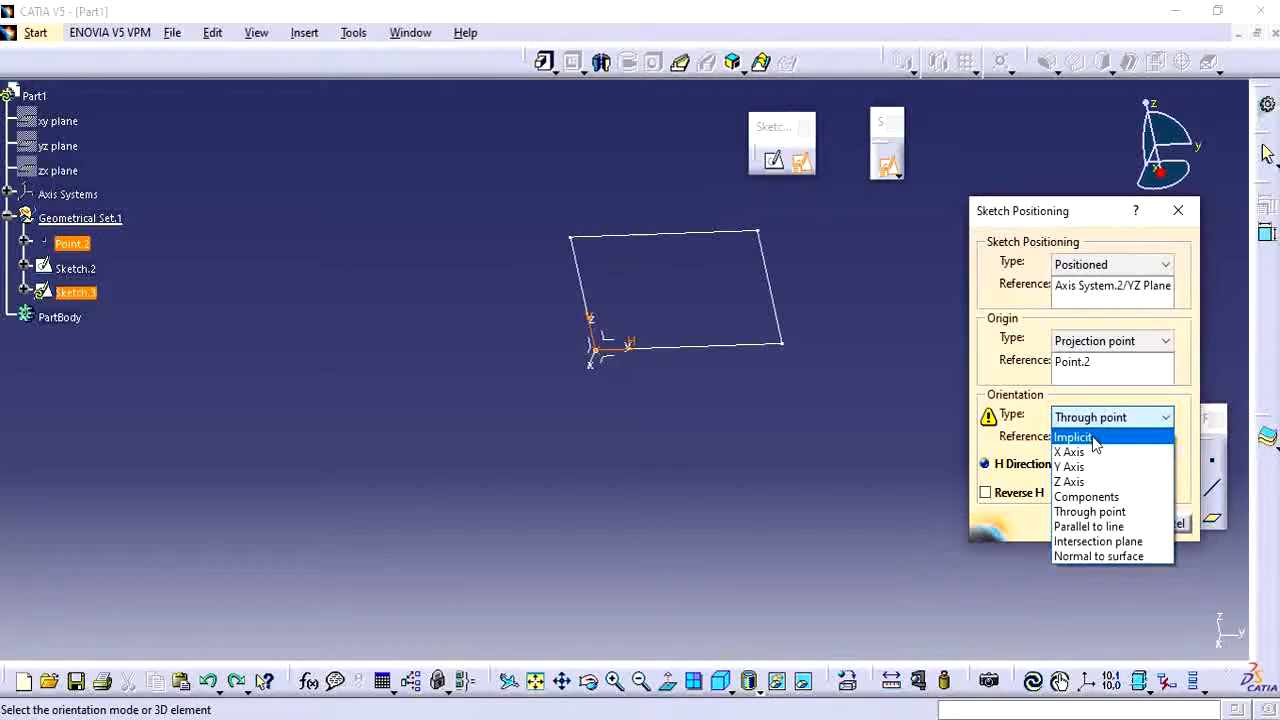
pyautogui.click(1027, 379)
pyautogui.click(1100, 340)
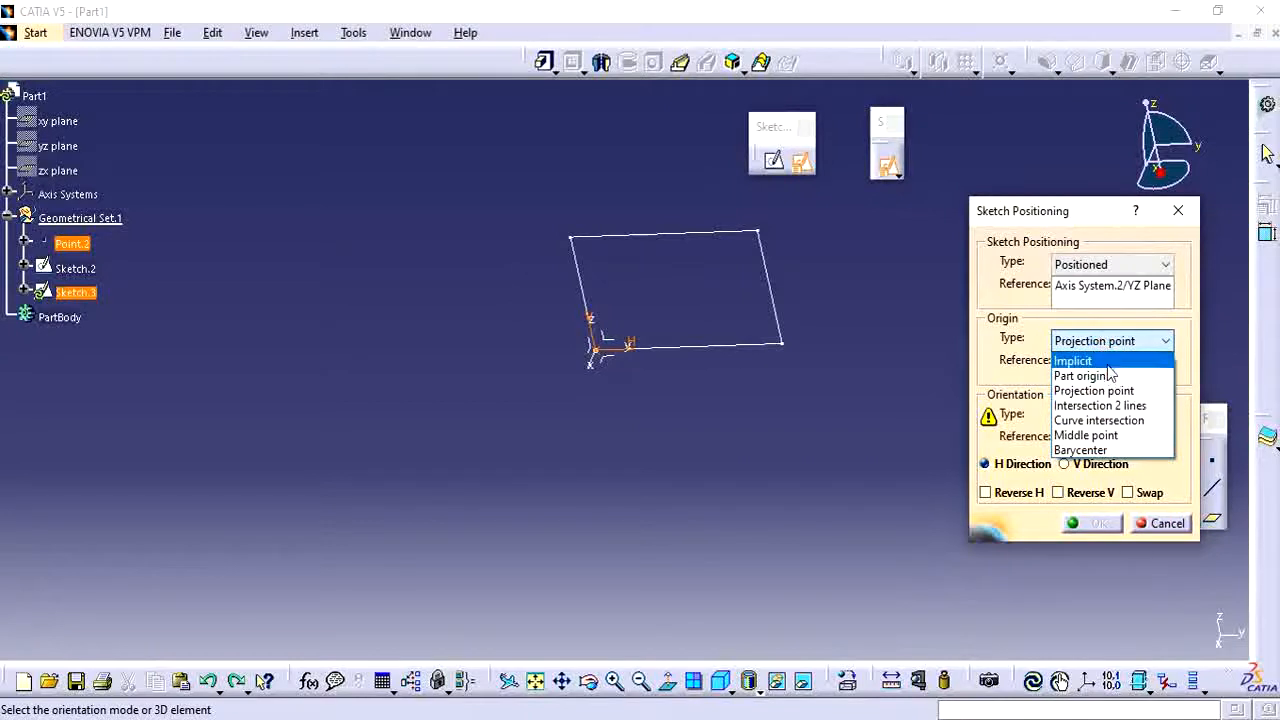
pyautogui.click(1098, 361)
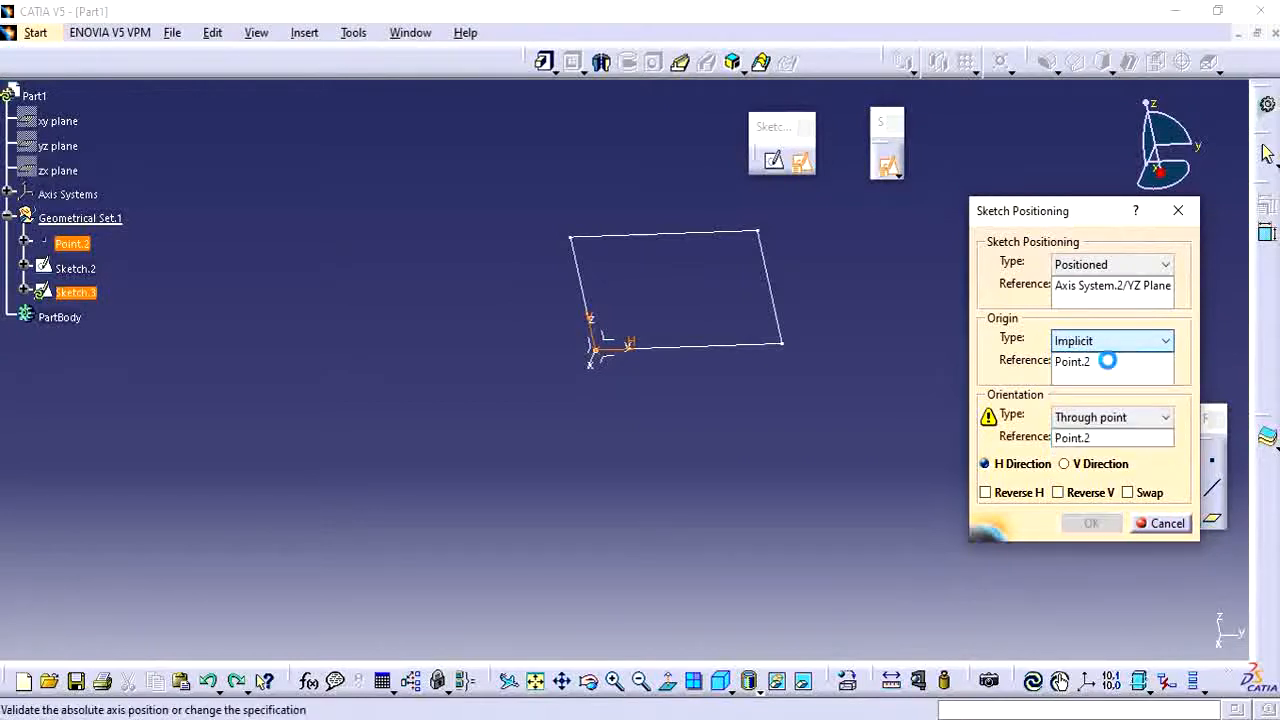
pyautogui.click(1118, 425)
pyautogui.click(1104, 433)
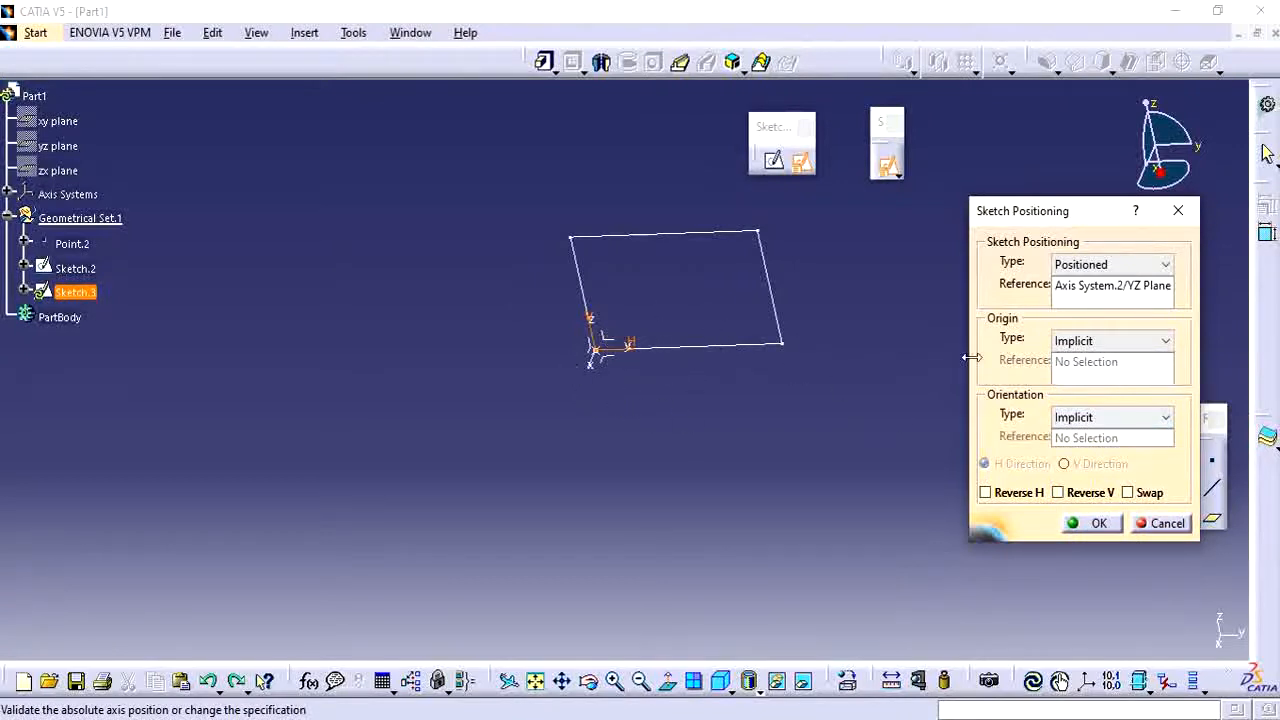
pyautogui.click(1097, 524)
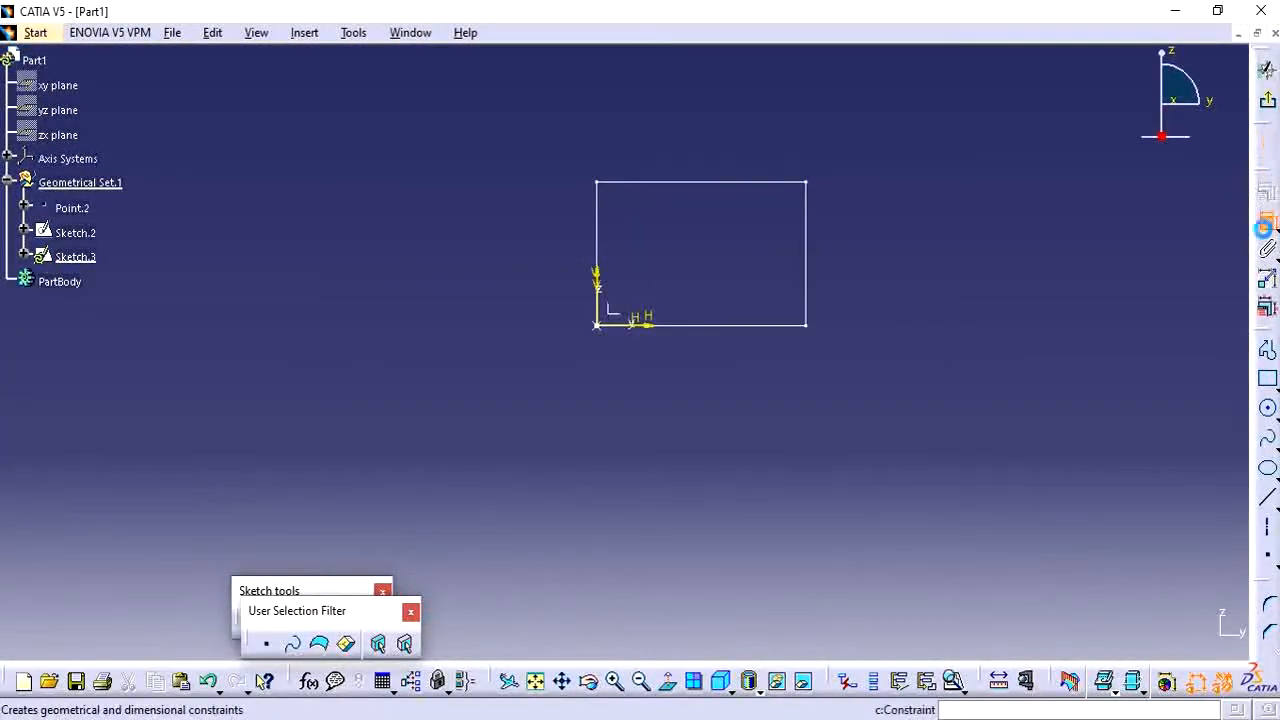
# Draw a horizontal line from the sketch origin along the H axis, extending past the rectangle, and exit the sketch
pyautogui.click(1267, 220)
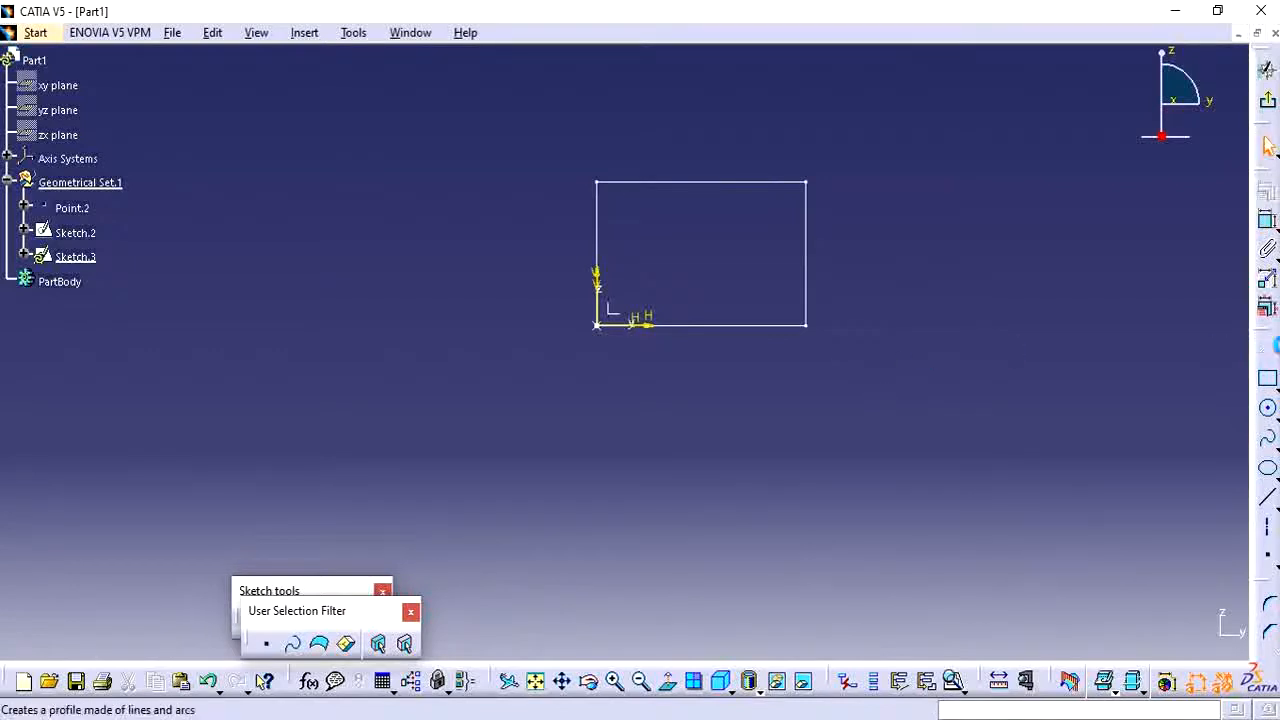
pyautogui.click(1267, 497)
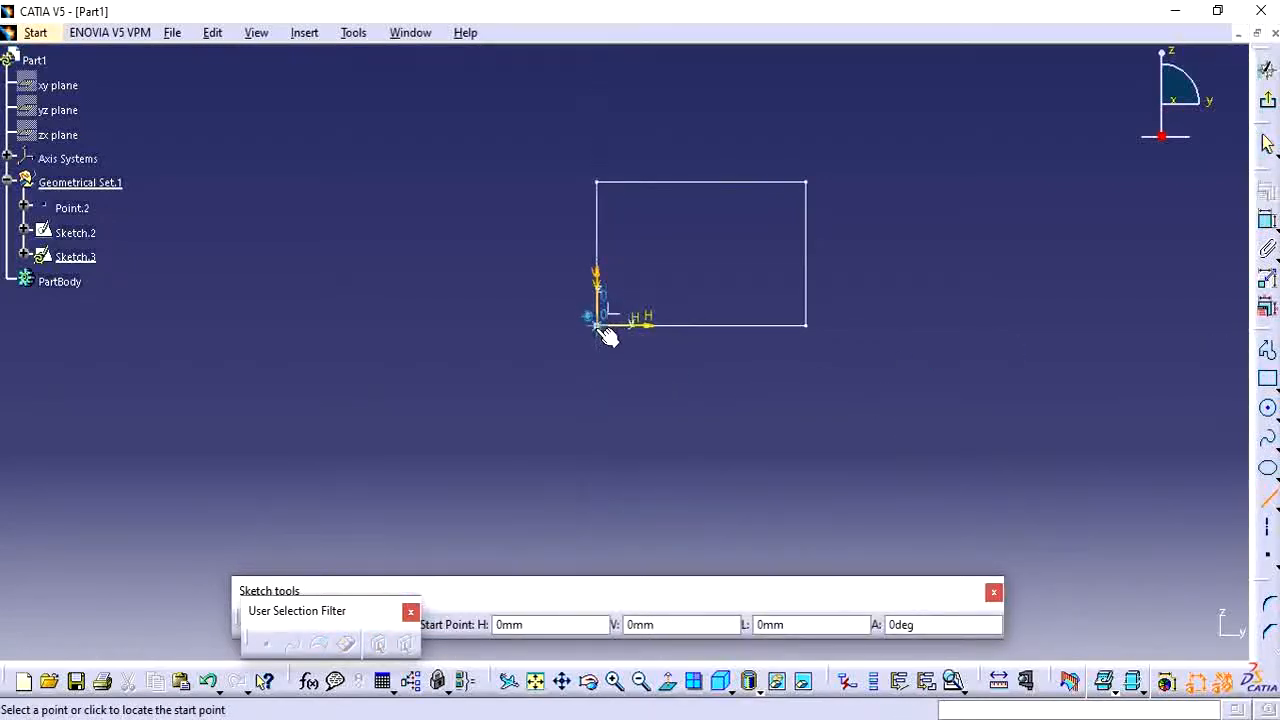
pyautogui.click(598, 326)
pyautogui.click(1007, 333)
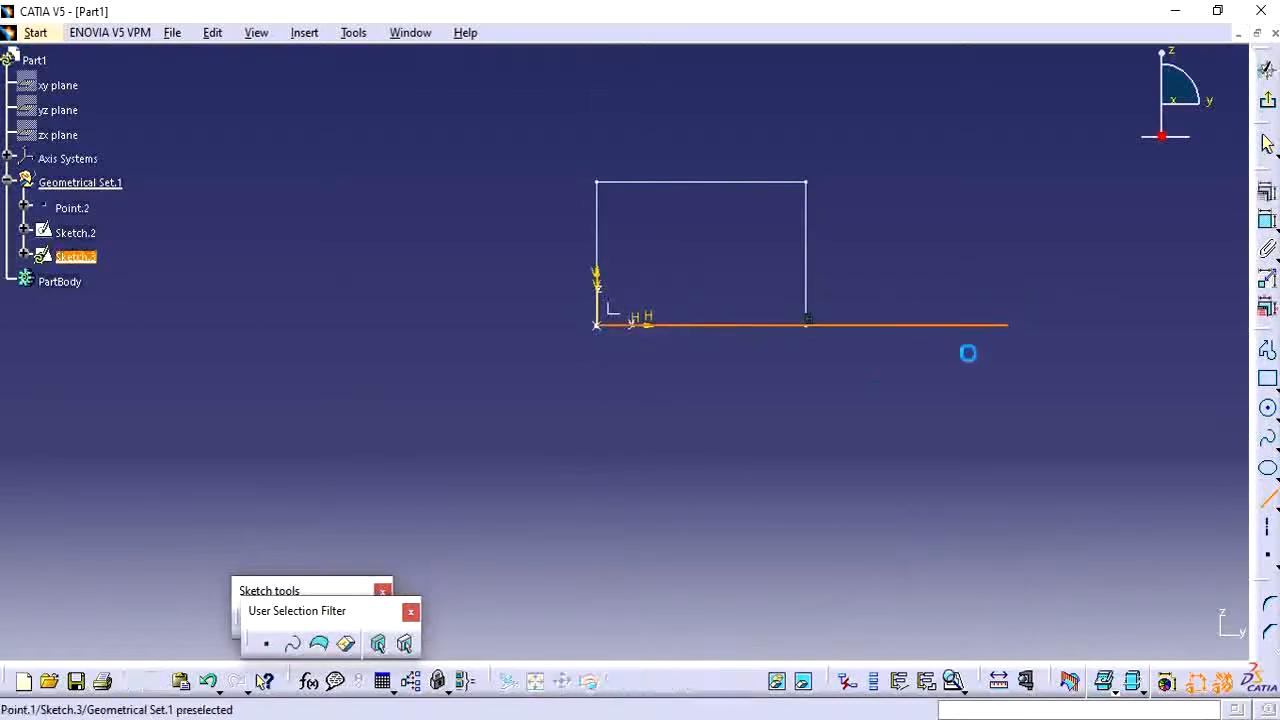
pyautogui.click(1267, 508)
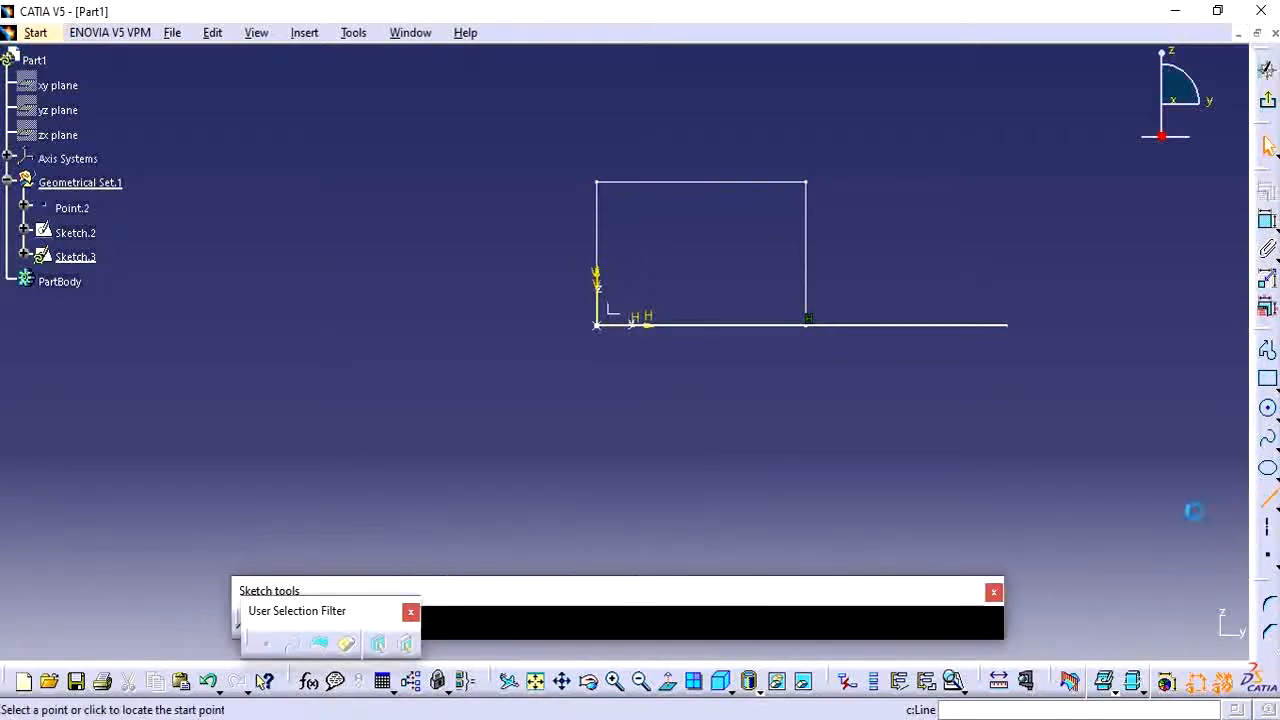
pyautogui.moveTo(714, 334)
pyautogui.mouseDown(button='middle')
pyautogui.moveTo(690, 487)
pyautogui.moveTo(714, 466)
pyautogui.mouseUp(button='middle')
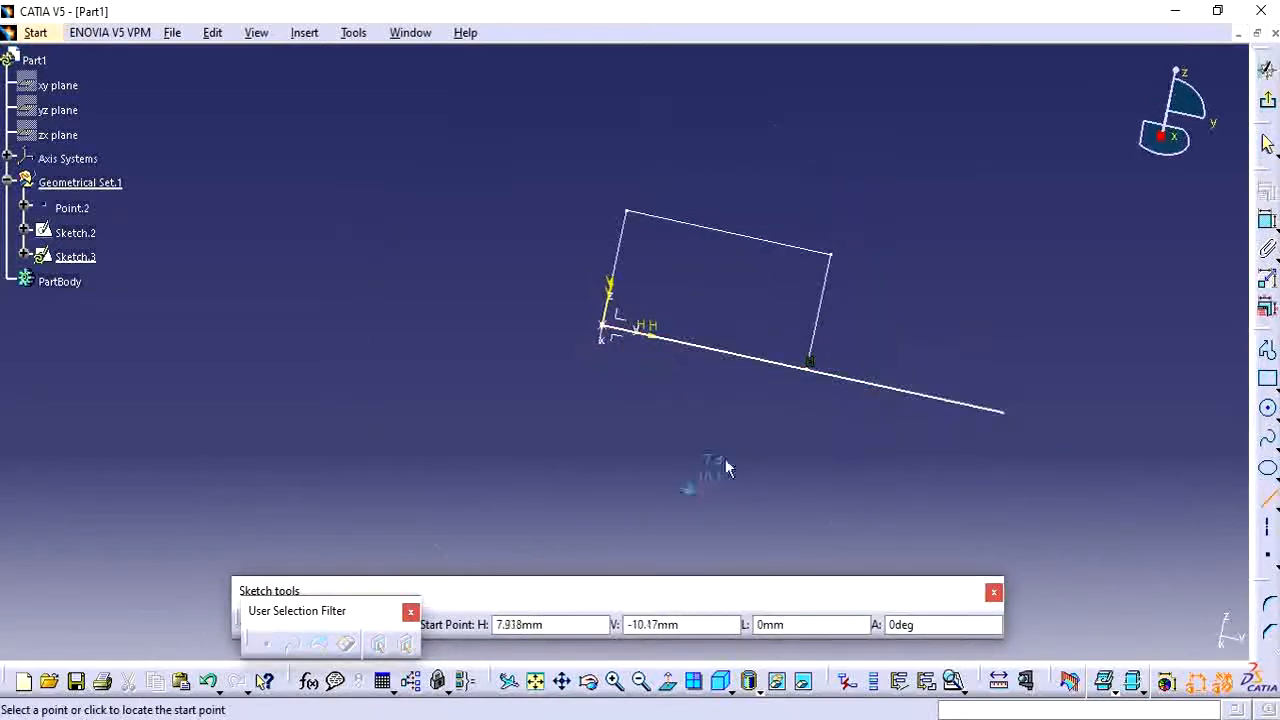
pyautogui.press('Escape')
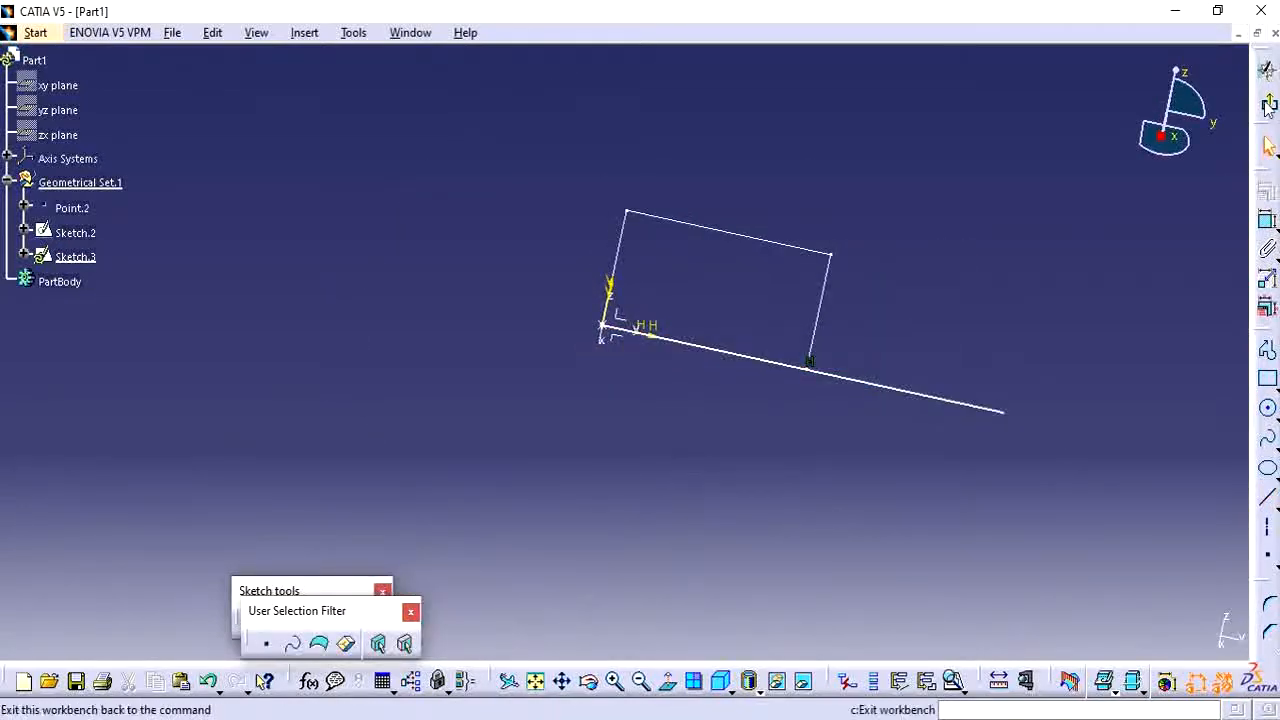
pyautogui.click(1267, 68)
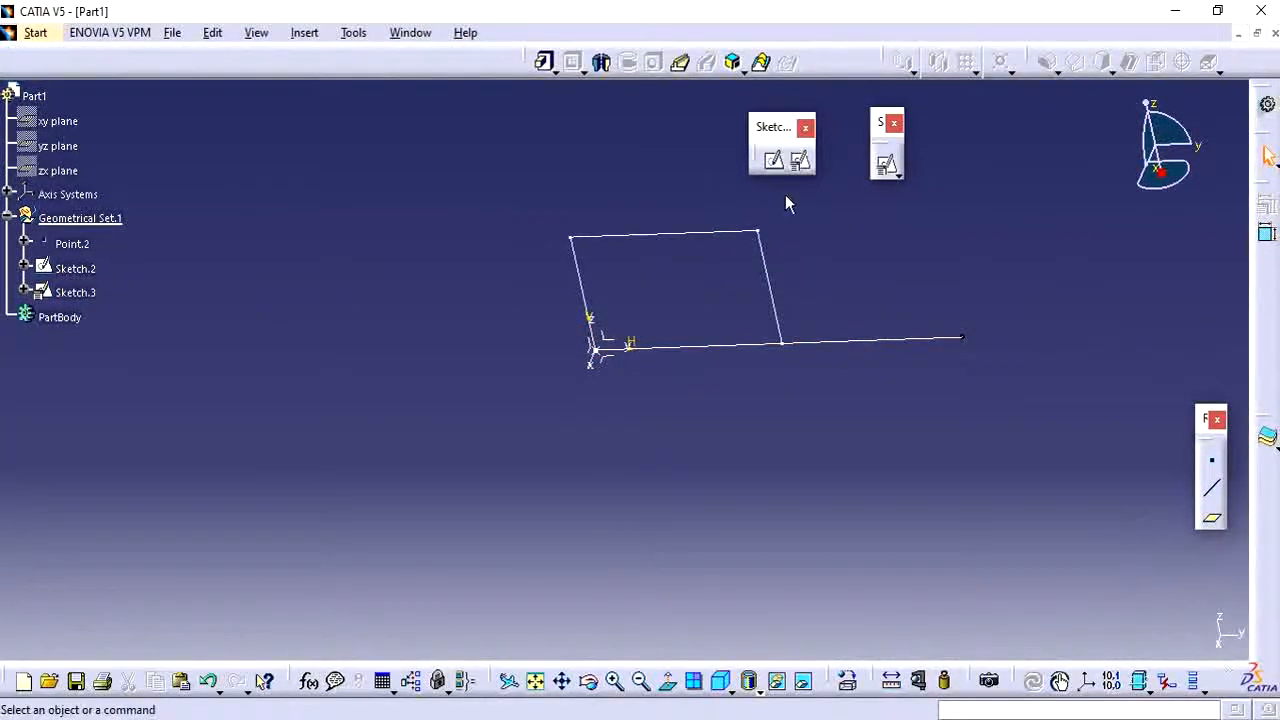
# Hide the rectangle sketch Sketch.2 so that only the positioned sketch's line is displayed
pyautogui.click(800, 160)
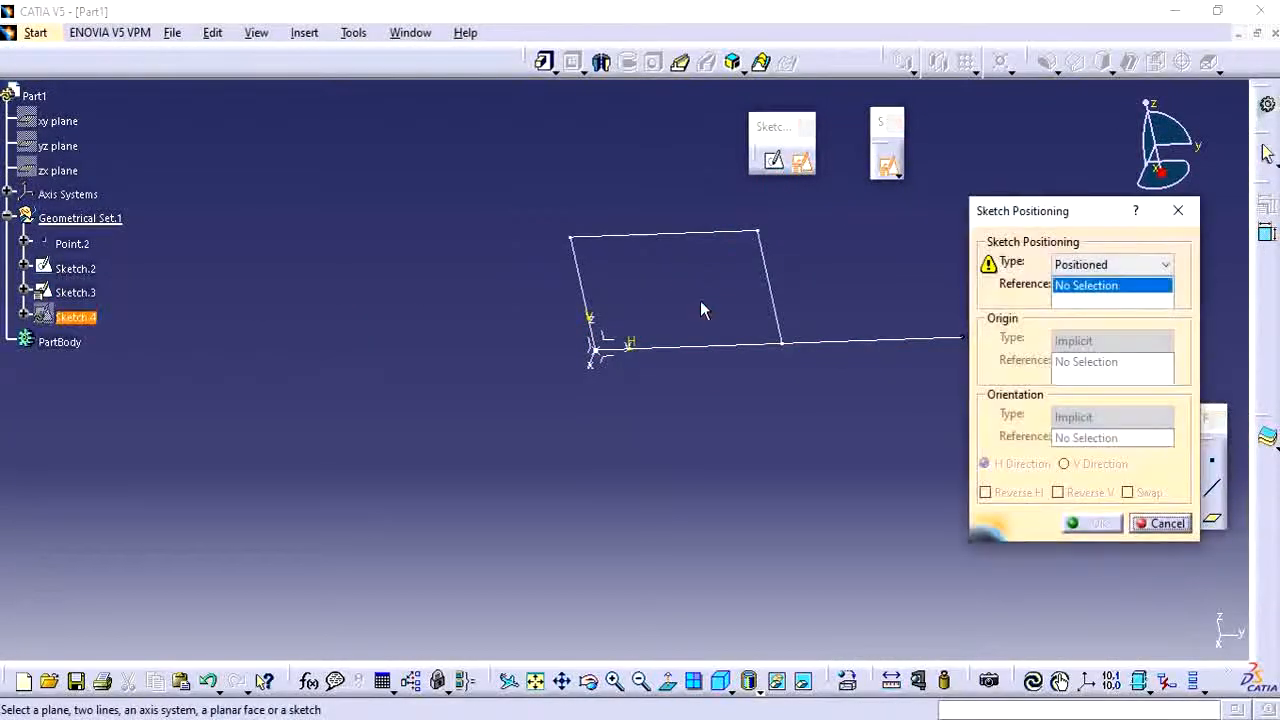
pyautogui.press('Escape')
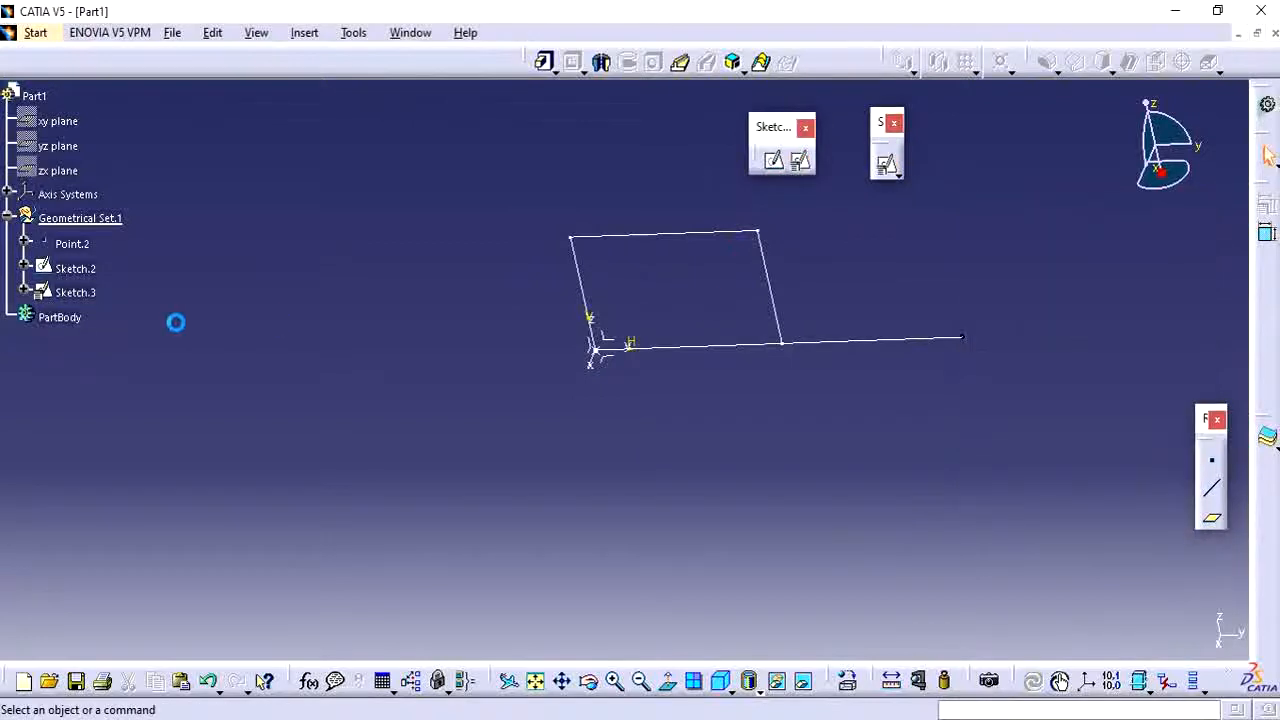
pyautogui.rightClick(73, 268)
pyautogui.click(130, 323)
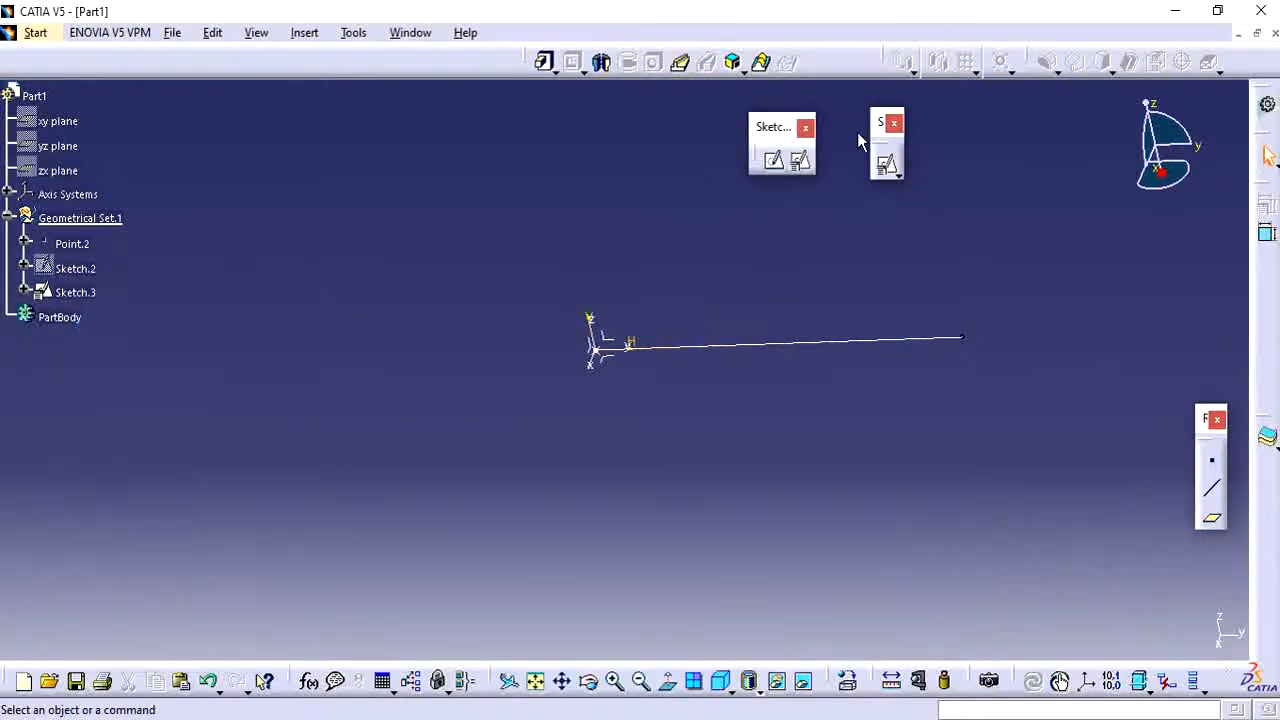
# Create a positioned sketch on the YZ plane of Axis System.2 with the origin type set to Part origin
pyautogui.click(800, 160)
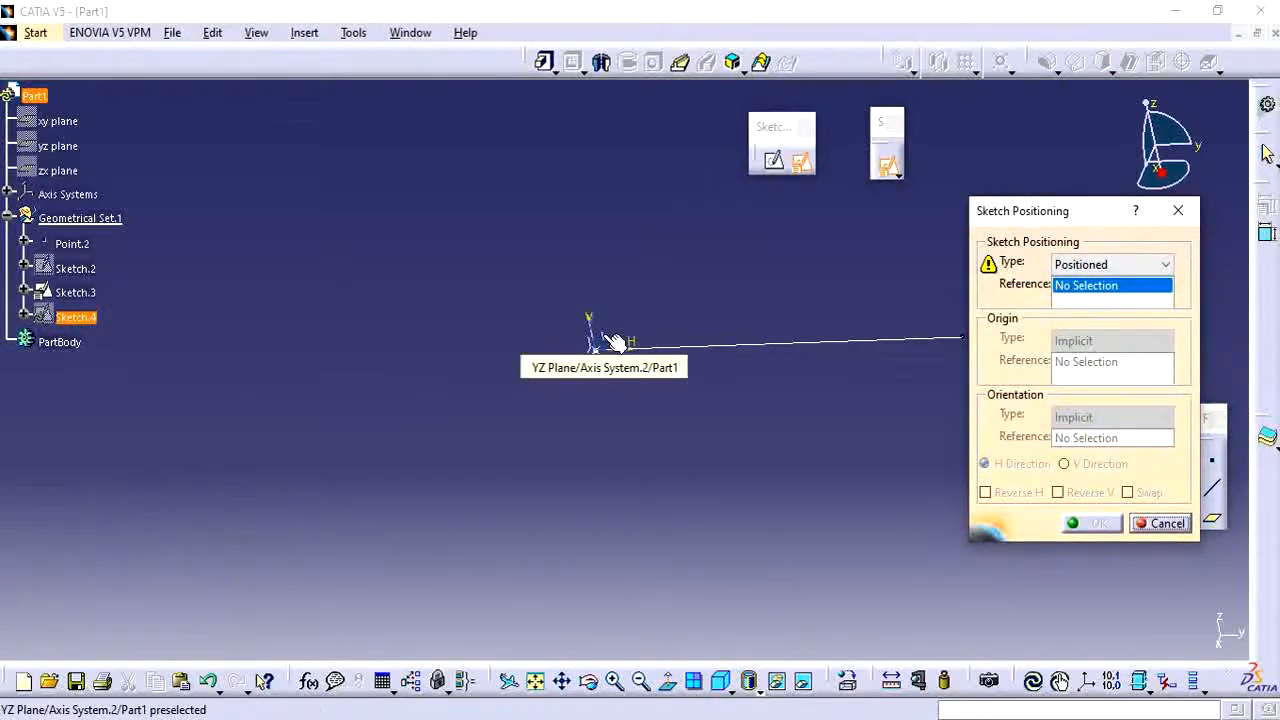
pyautogui.click(614, 342)
pyautogui.click(1095, 340)
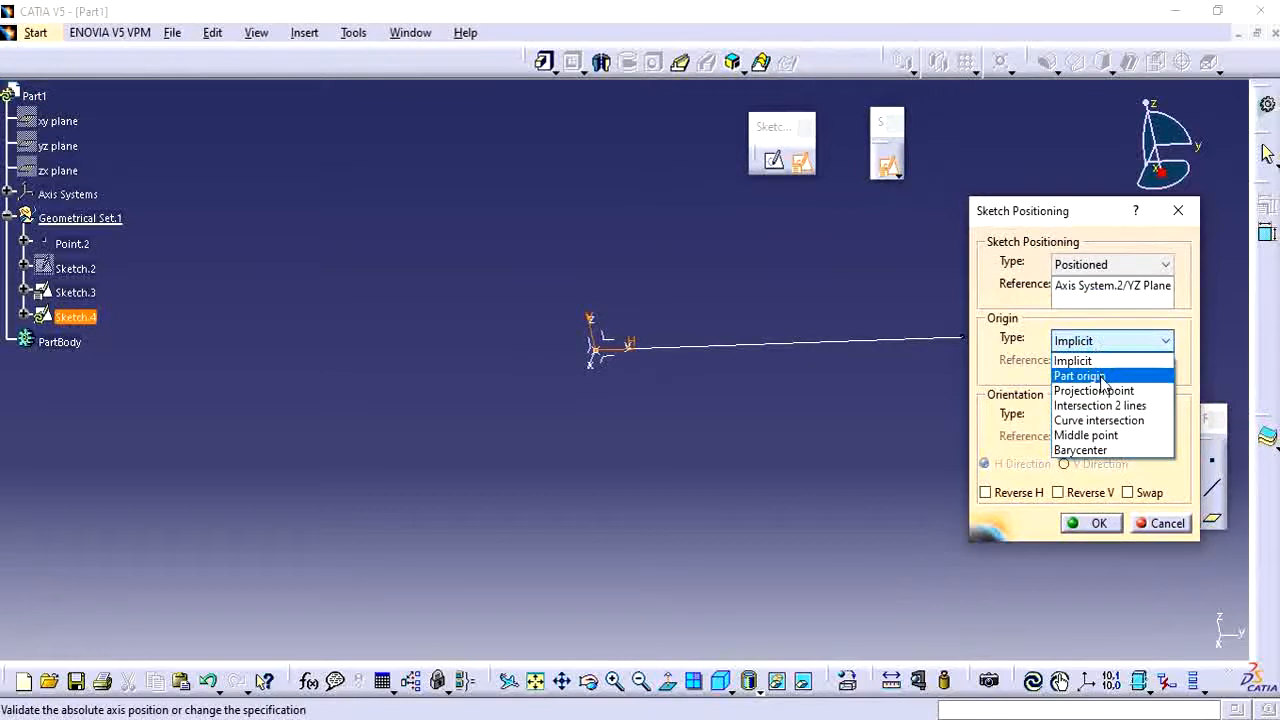
pyautogui.click(1085, 376)
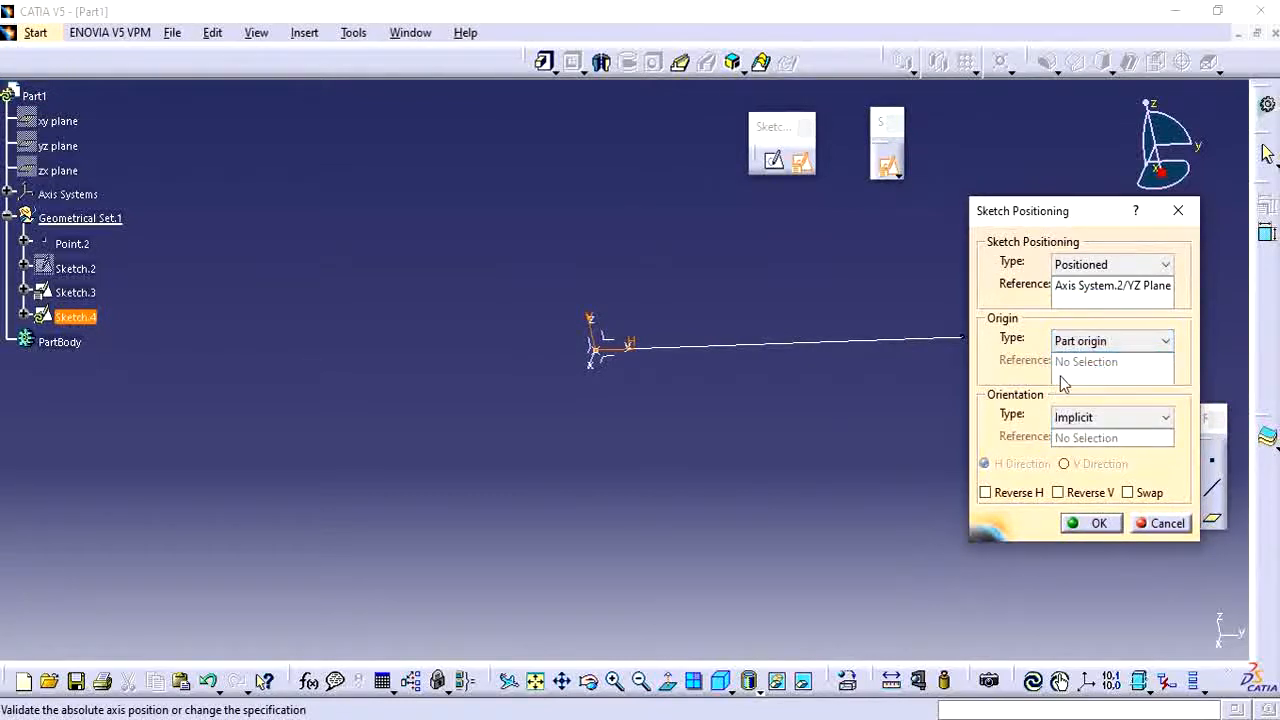
pyautogui.click(1074, 525)
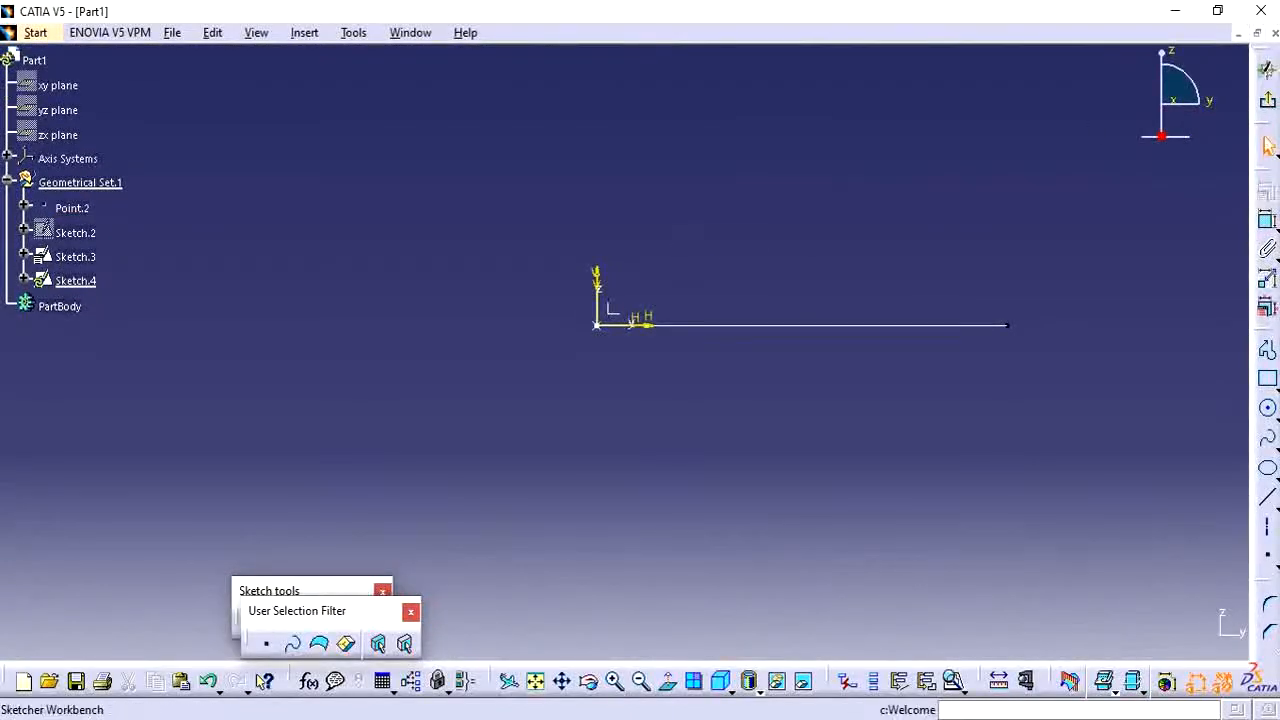
# Draw a vertical line downward from the sketch origin along the V axis and exit the sketch
pyautogui.click(1268, 497)
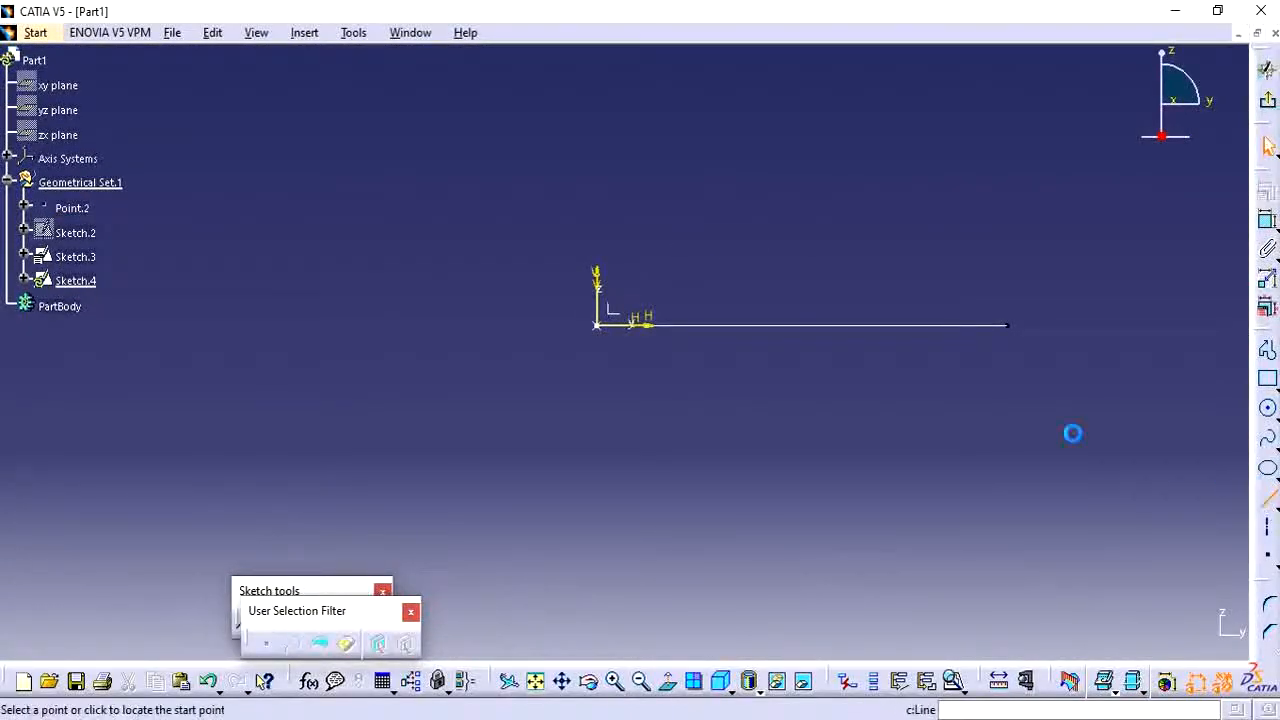
pyautogui.click(600, 326)
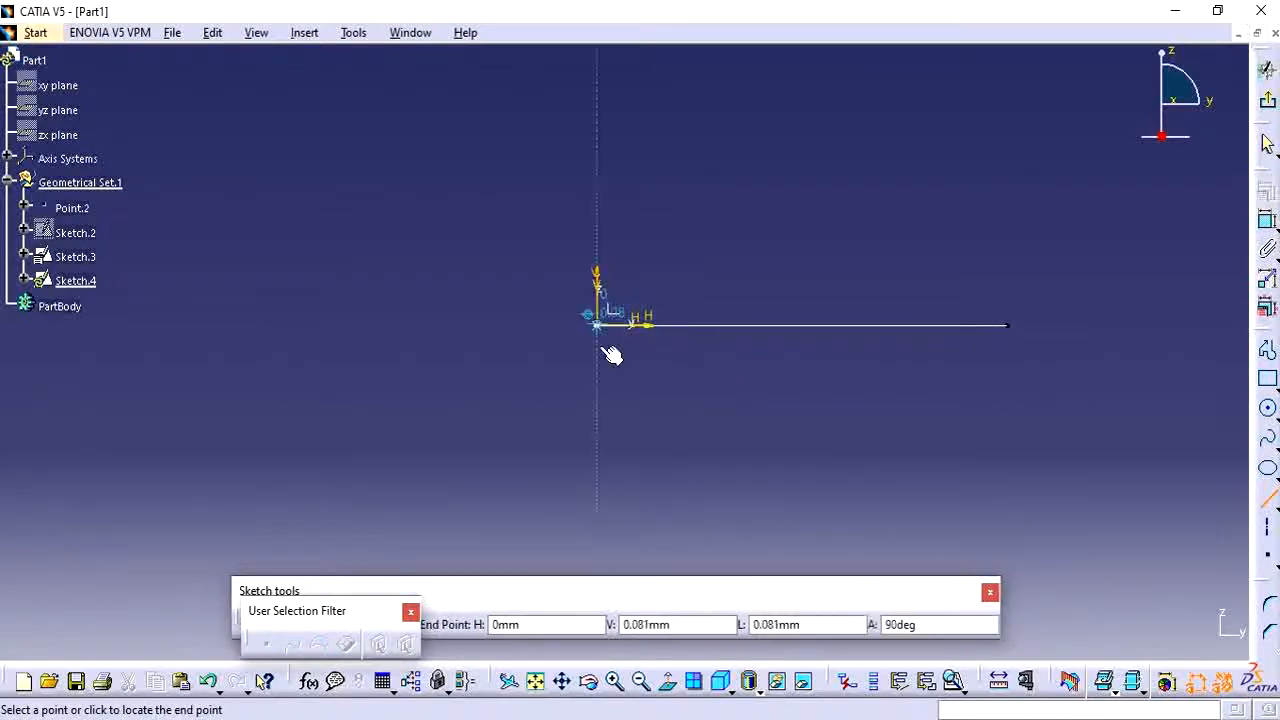
pyautogui.click(597, 512)
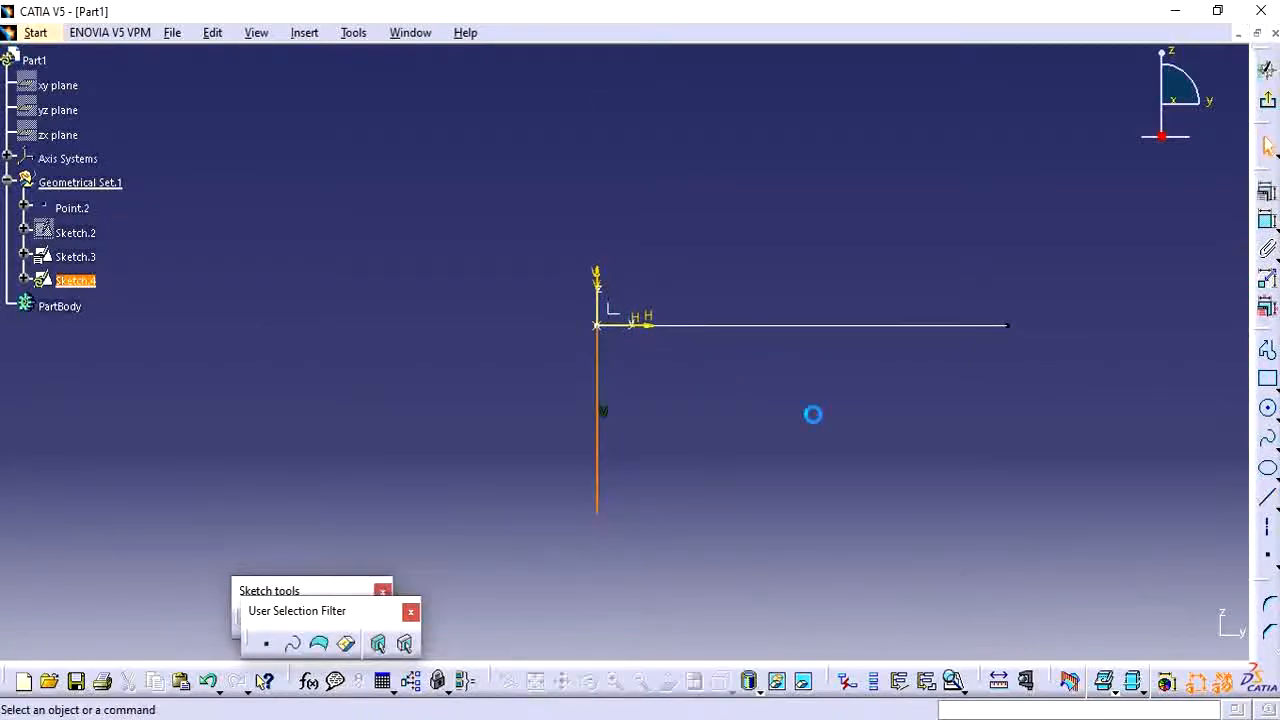
pyautogui.click(1268, 101)
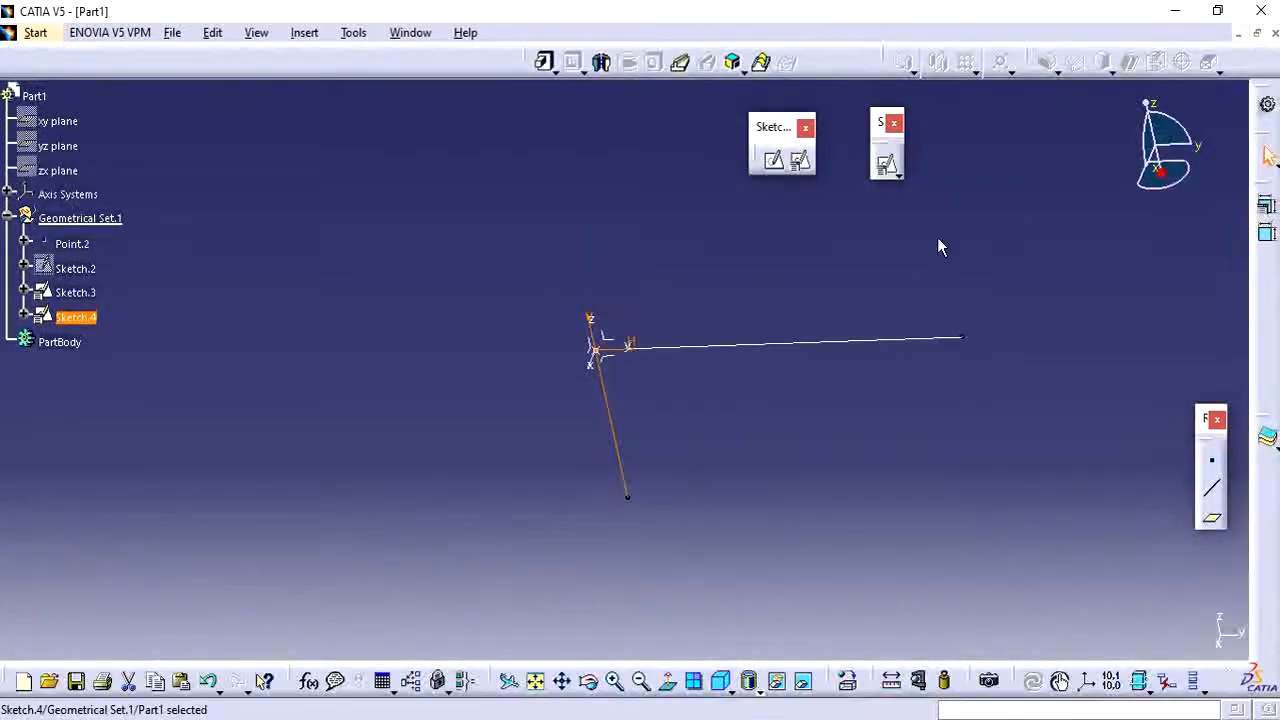
pyautogui.click(800, 160)
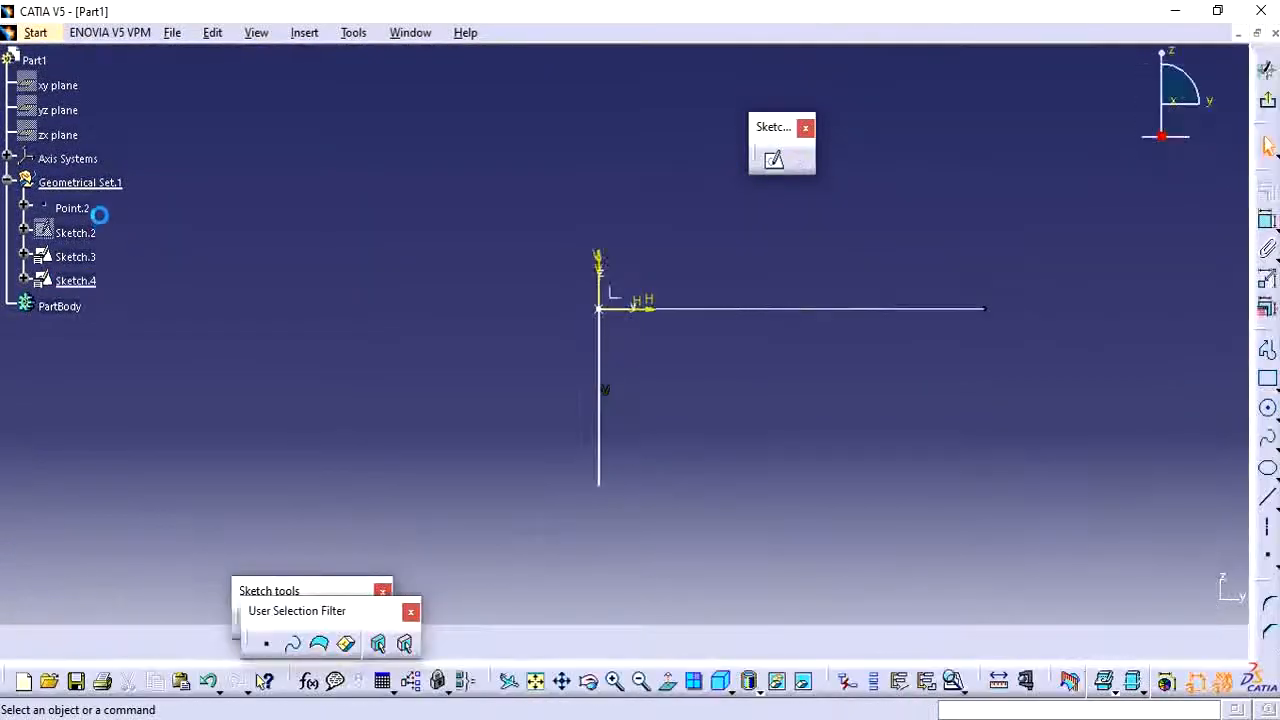
pyautogui.moveTo(557, 290); pyautogui.dragTo(525, 438, button='middle')
pyautogui.click(615, 330)
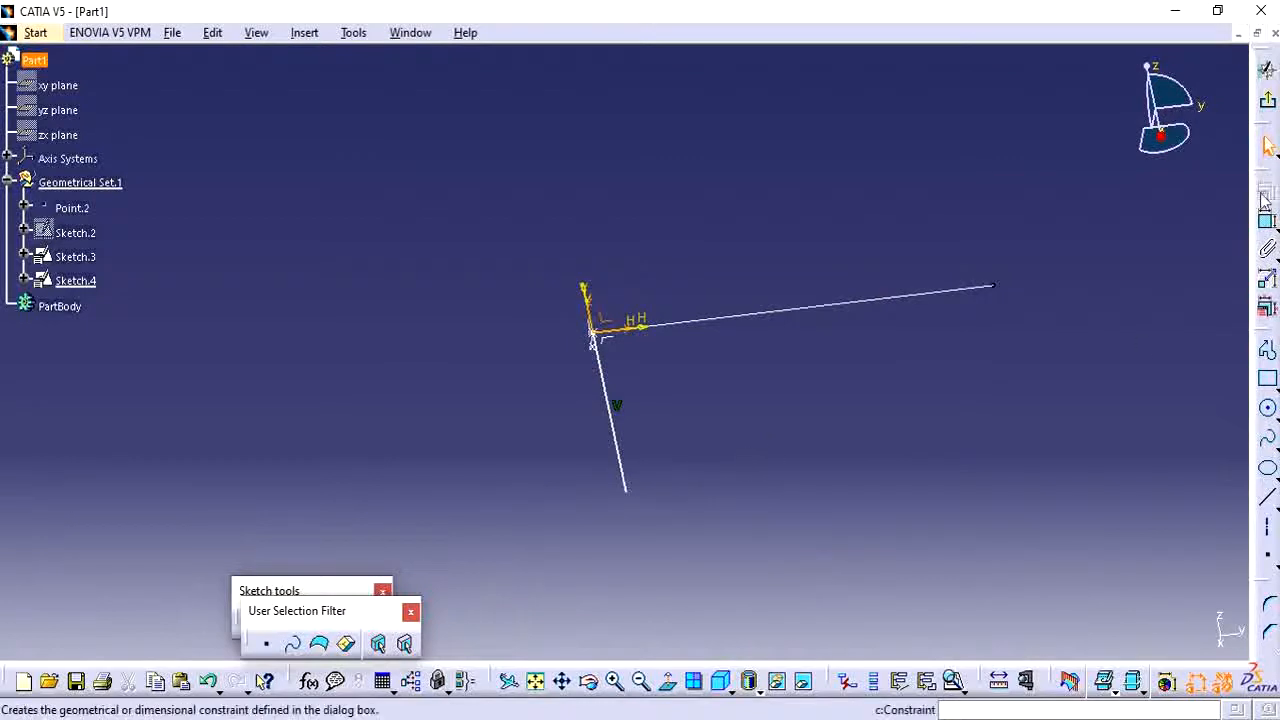
pyautogui.click(1268, 101)
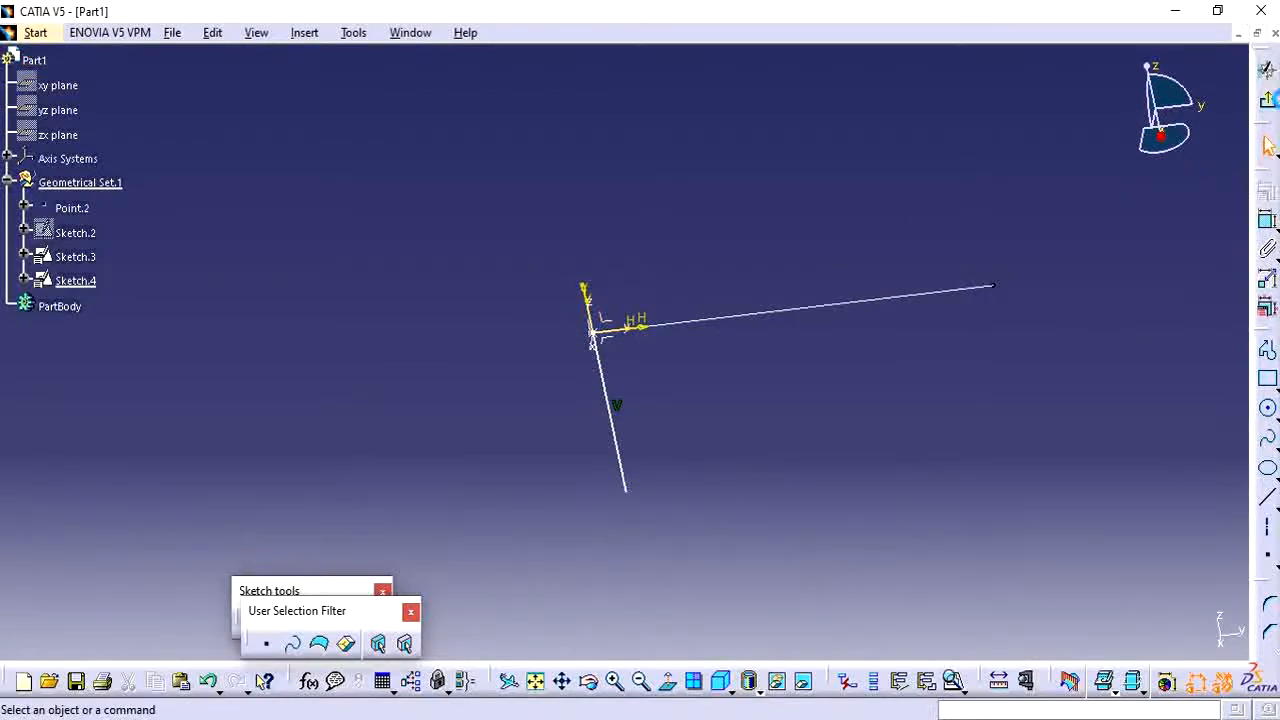
pyautogui.click(1268, 101)
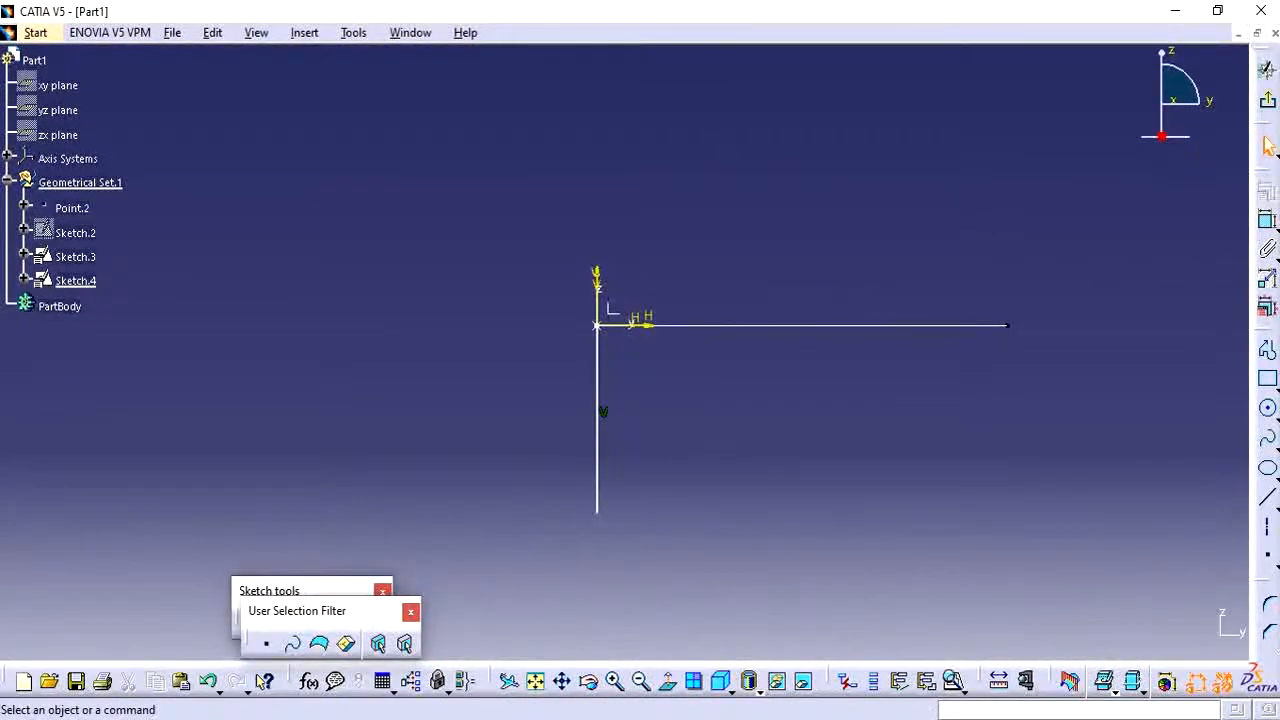
pyautogui.click(1268, 101)
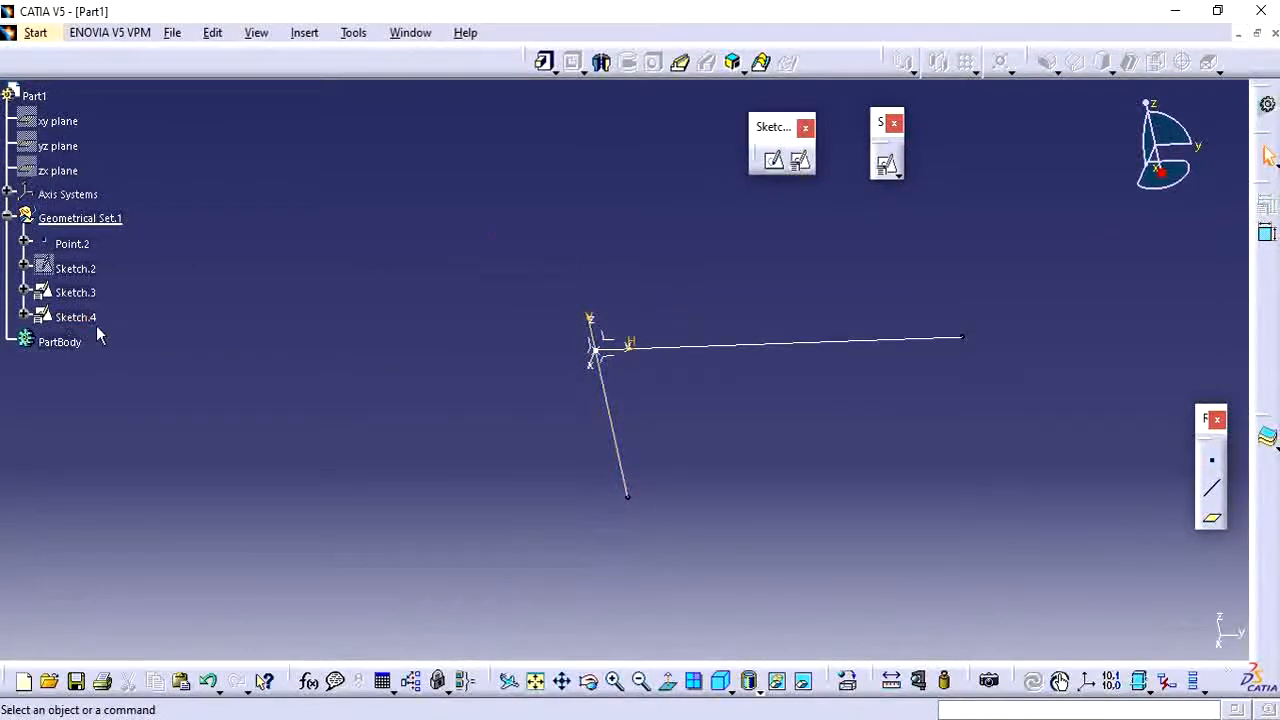
# Hide both line sketches, Sketch.3 and Sketch.4
pyautogui.click(100, 320)
pyautogui.keyDown('ctrl'); pyautogui.click(100, 294); pyautogui.keyUp('ctrl')
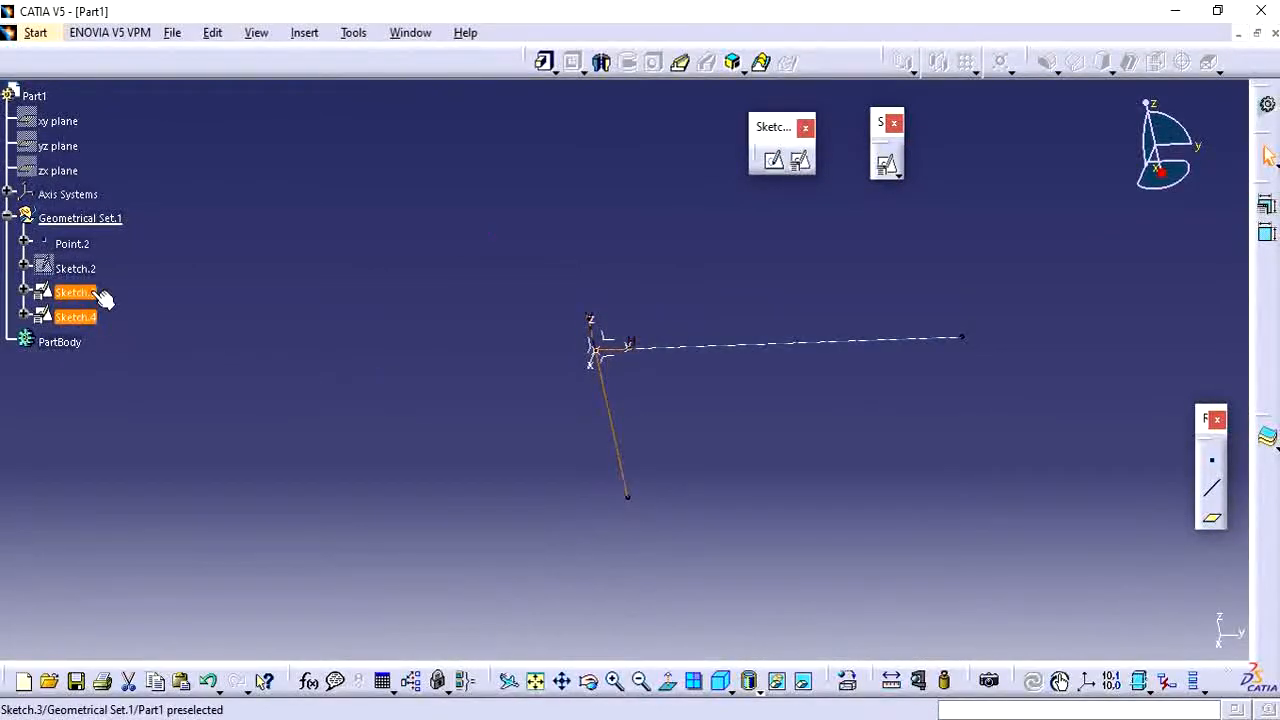
pyautogui.rightClick(104, 298)
pyautogui.click(140, 351)
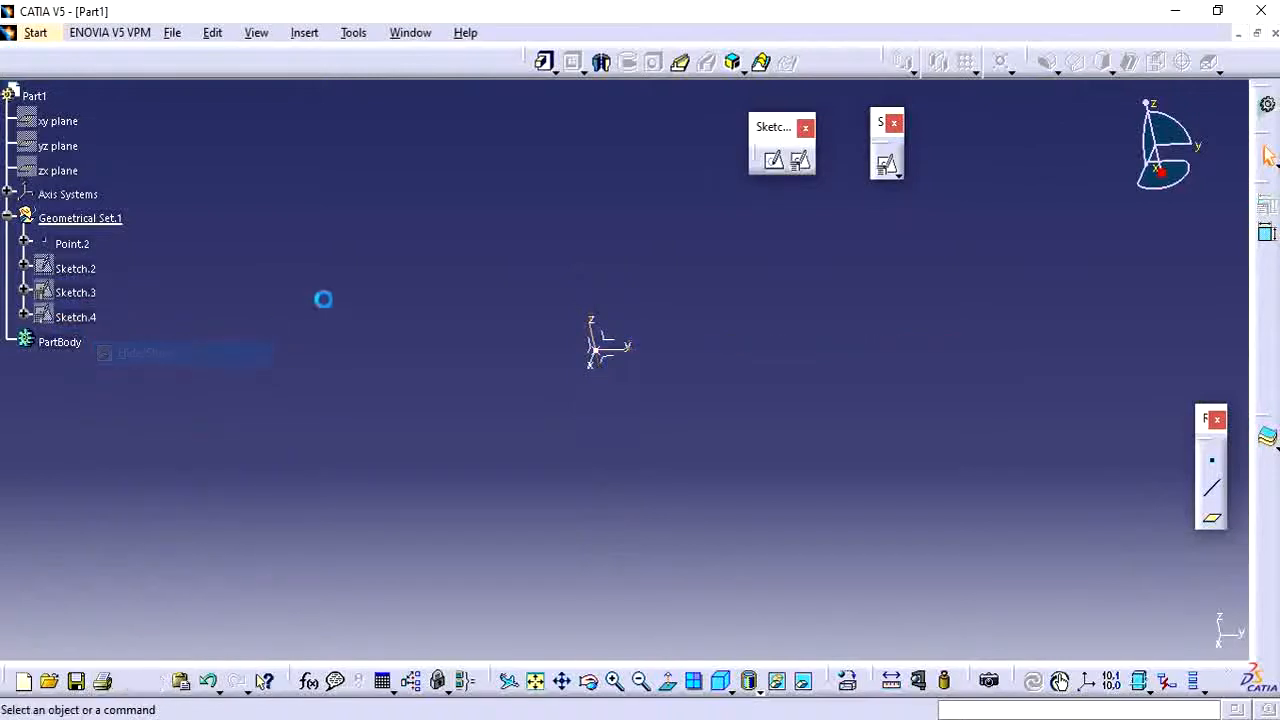
# Start a positioned sketch on the YZ plane of Axis System.2 with the origin type Intersection 2 lines
pyautogui.click(800, 160)
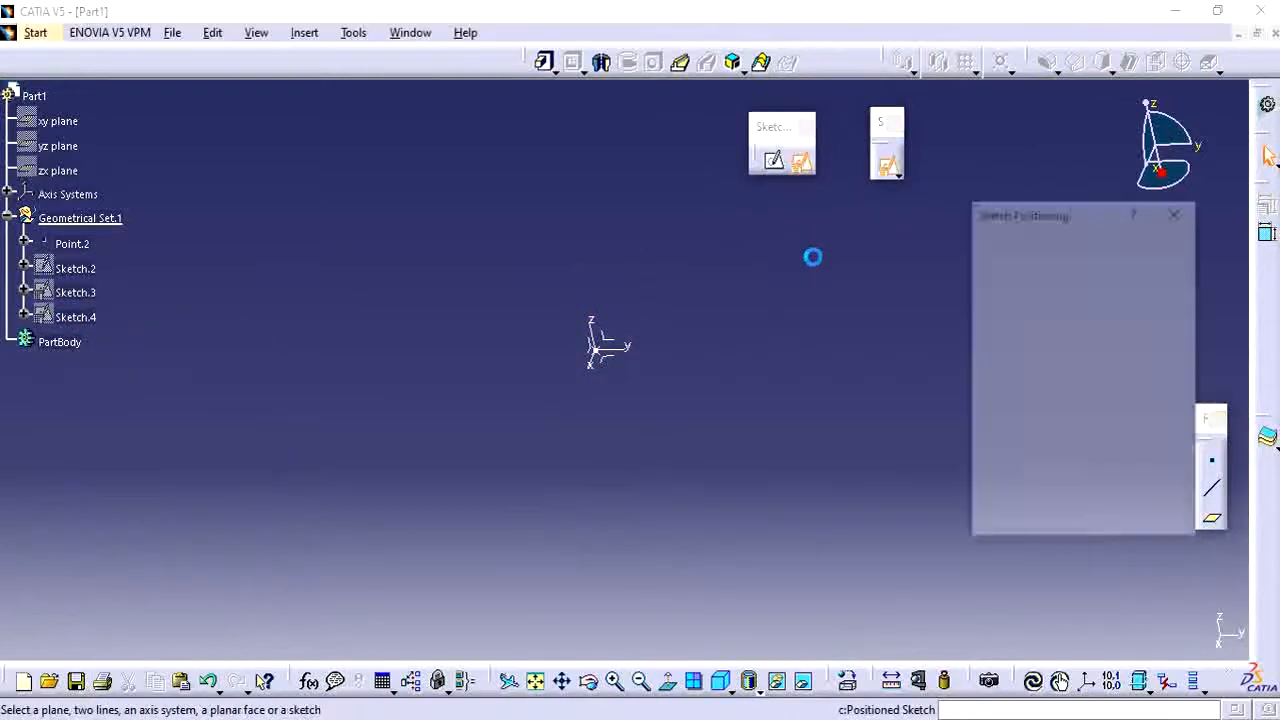
pyautogui.click(613, 349)
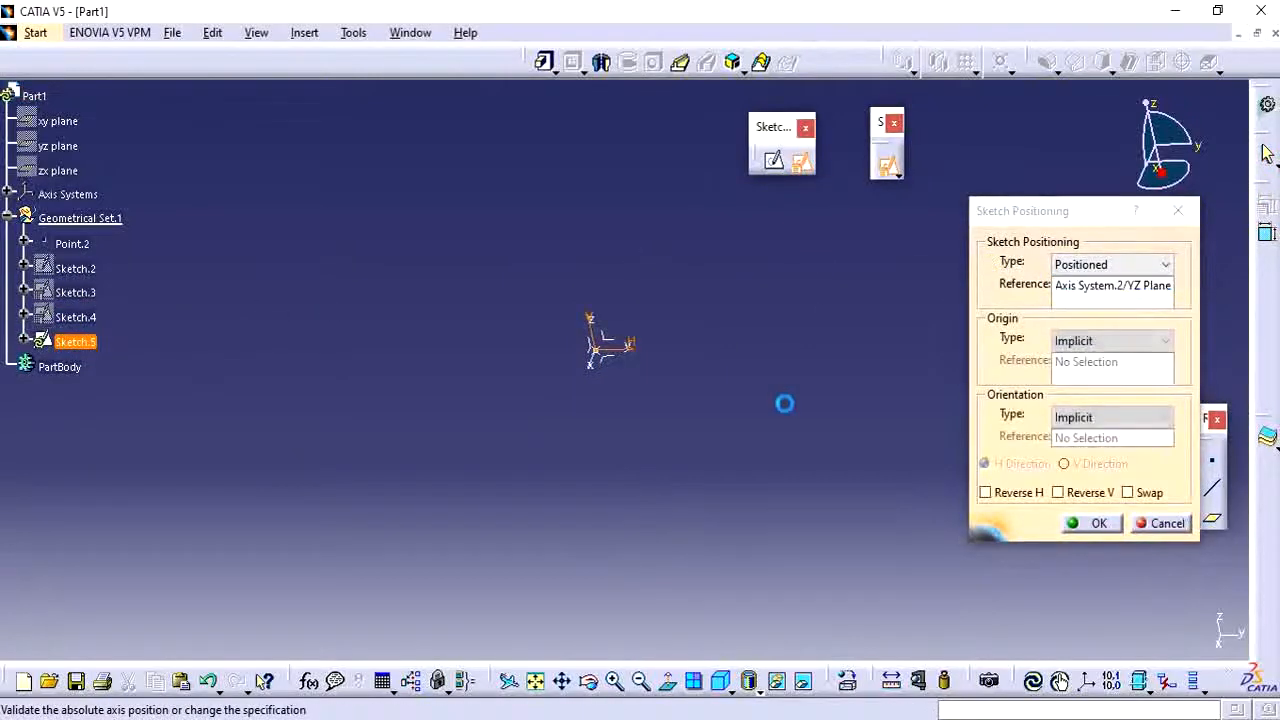
pyautogui.click(1088, 340)
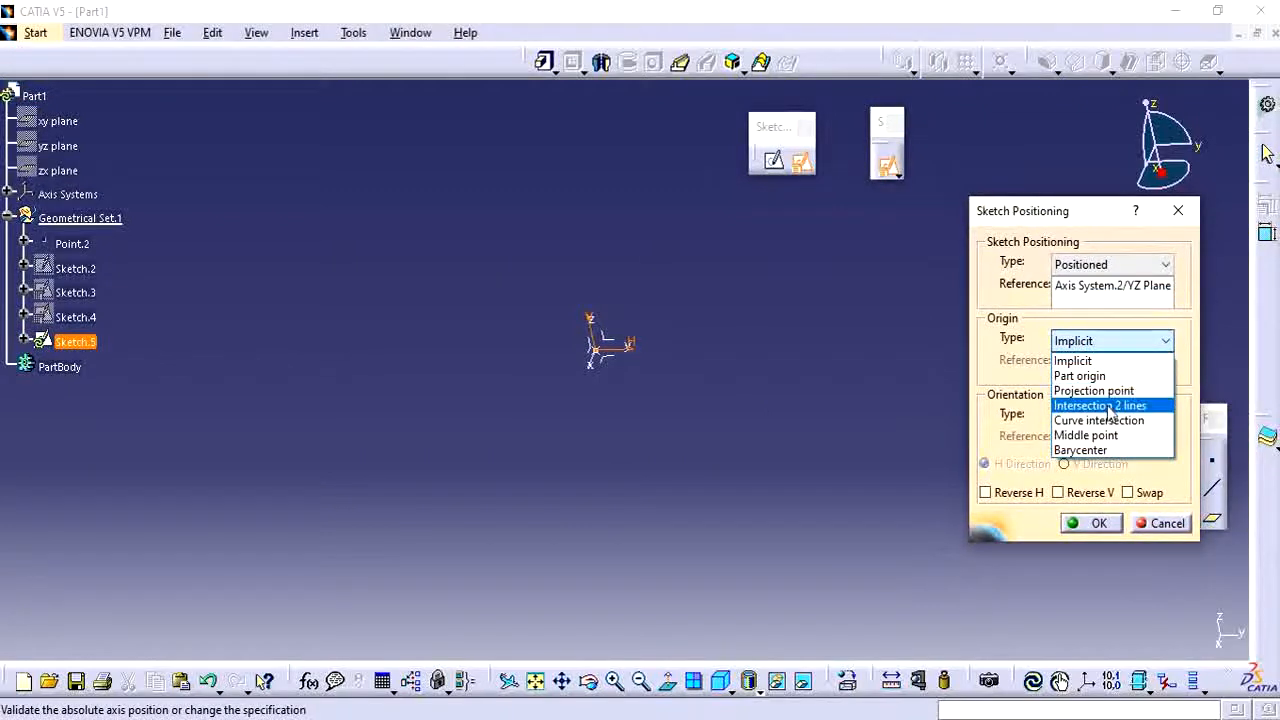
pyautogui.click(1110, 406)
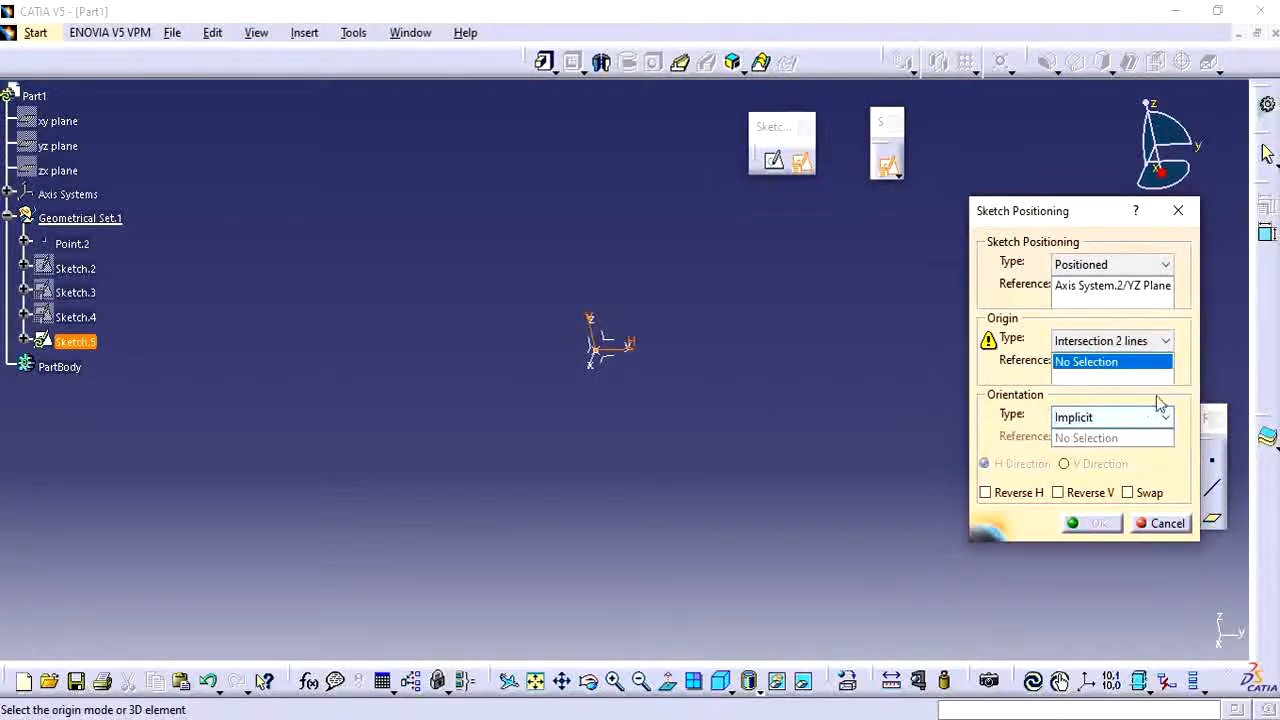
# Show the hidden line sketches Sketch.4 and Sketch.3 while the sketch positioning remains open
pyautogui.rightClick(78, 318)
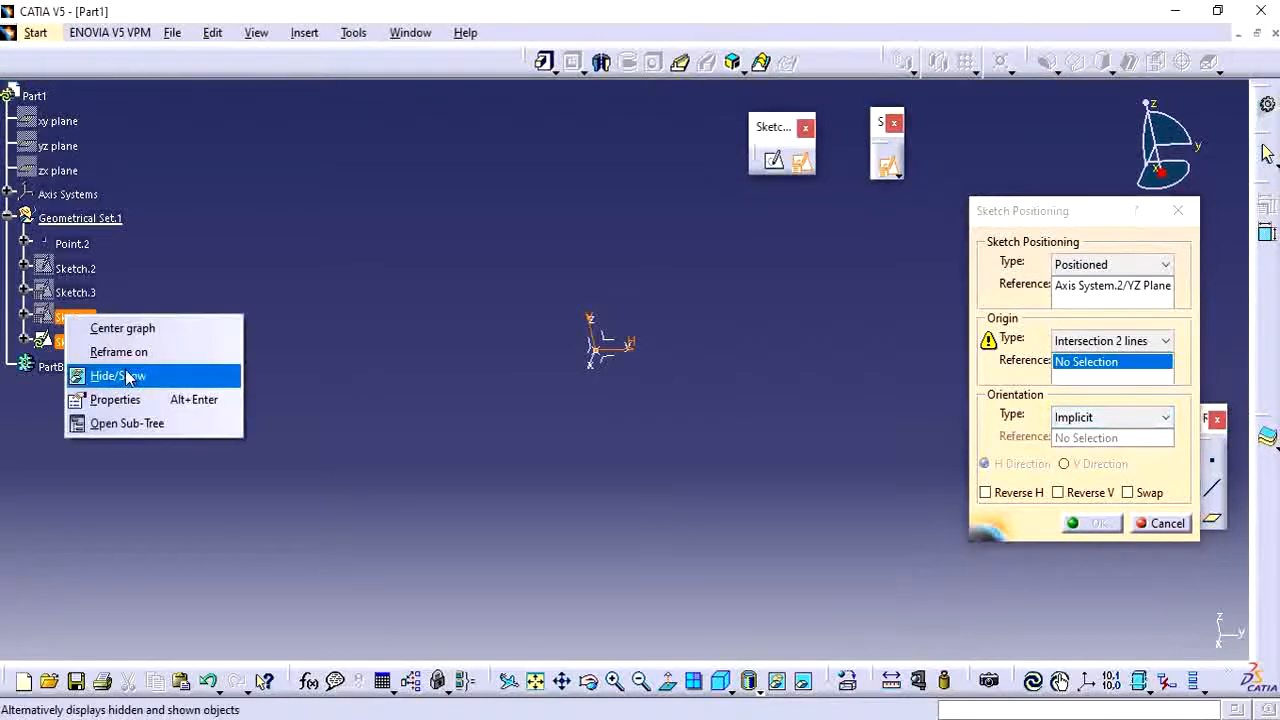
pyautogui.click(126, 374)
pyautogui.rightClick(78, 296)
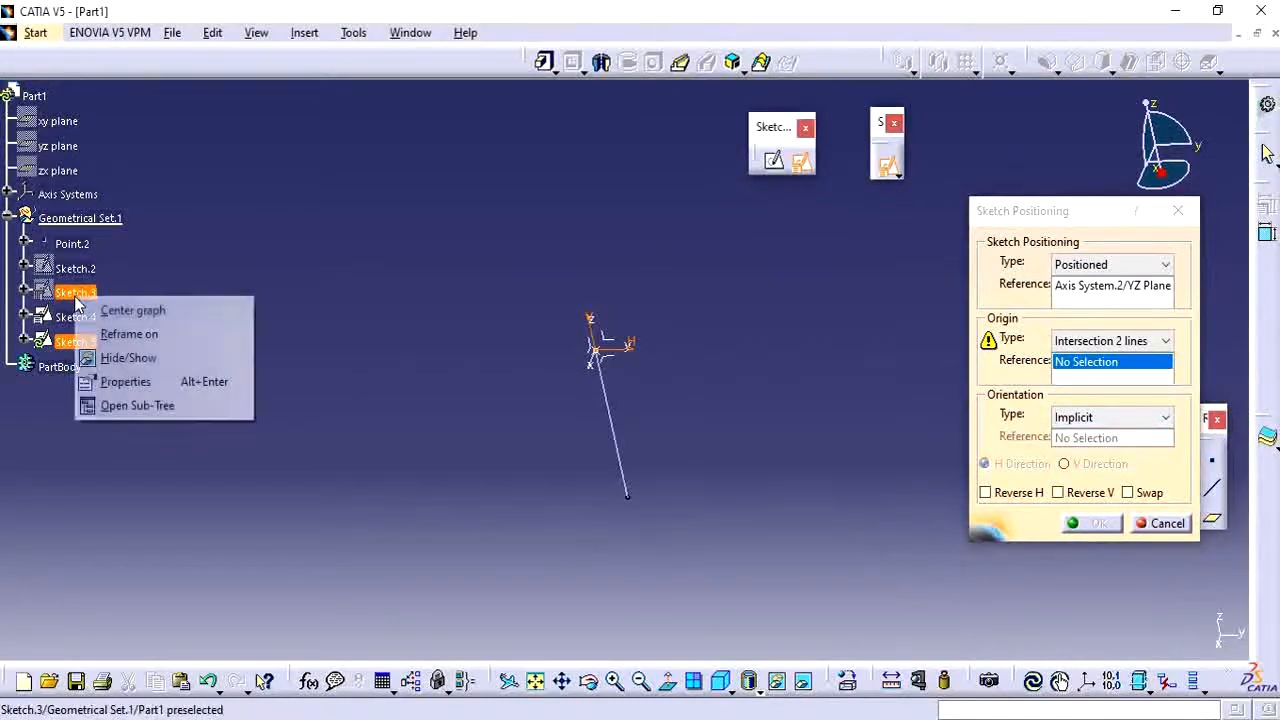
pyautogui.click(158, 356)
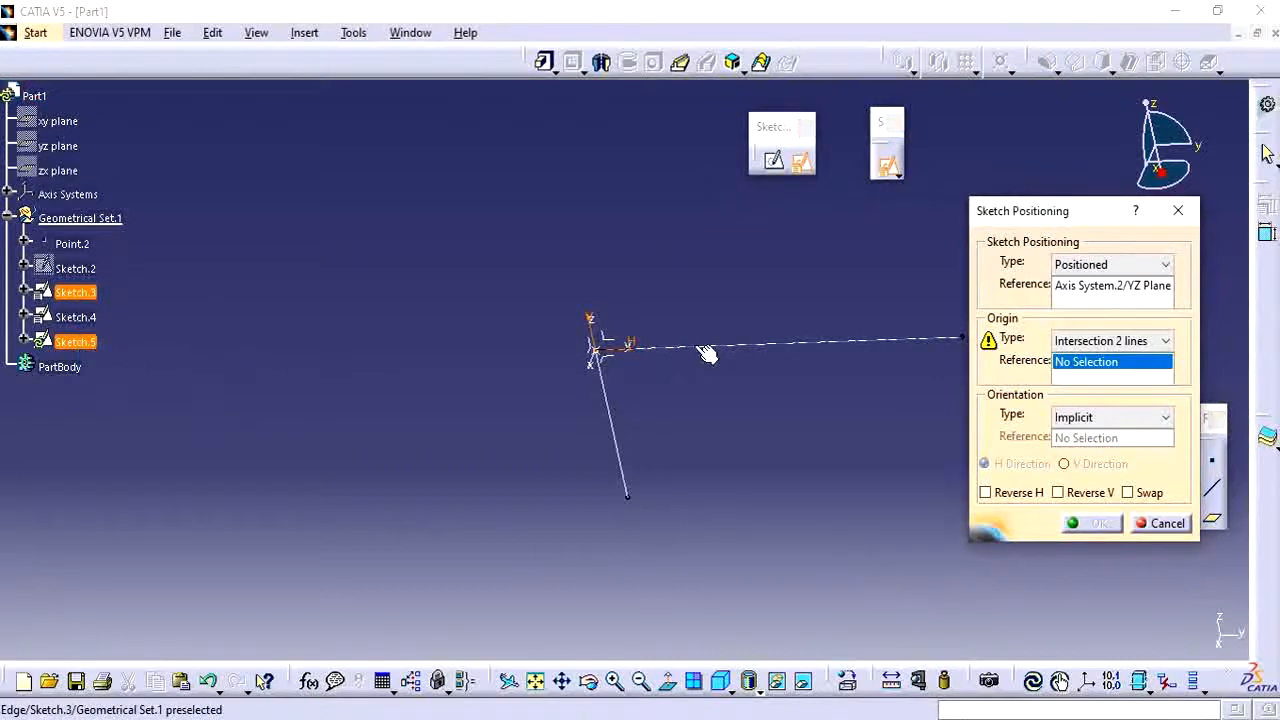
# Use the lines of Sketch.3 and Sketch.4 as the origin's intersection references and confirm the sketch positioning
pyautogui.click(786, 348)
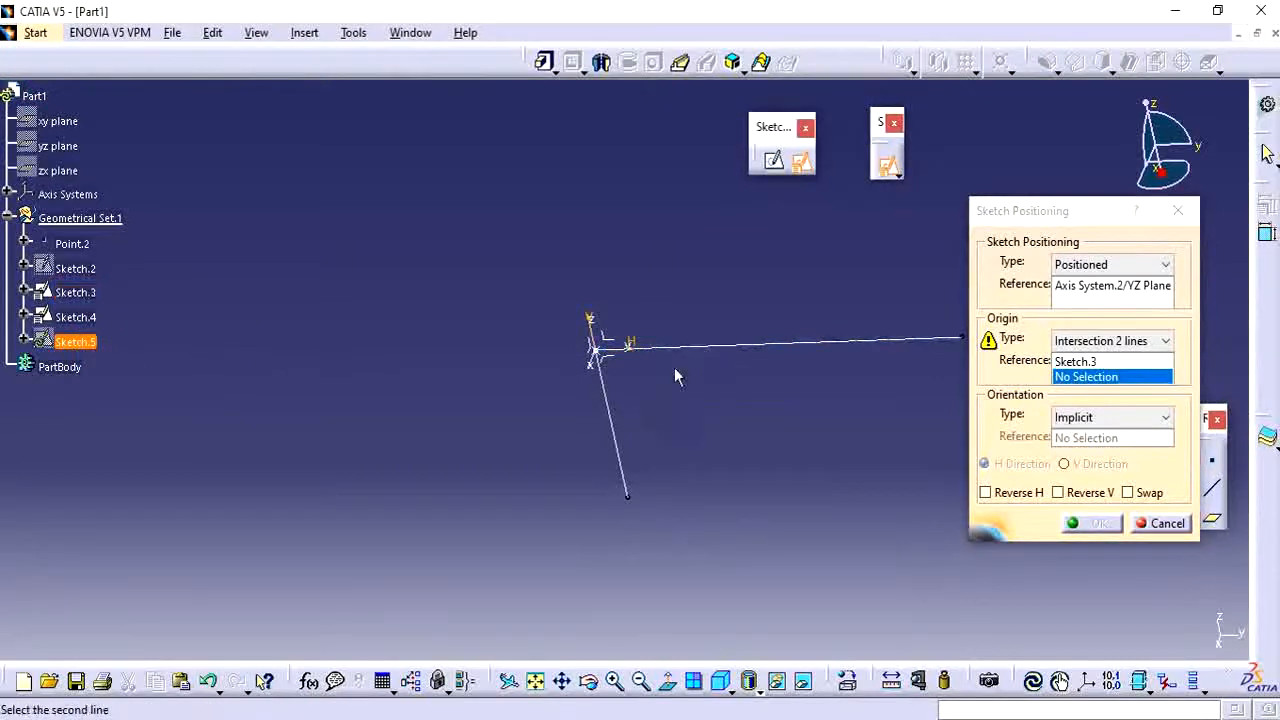
pyautogui.click(614, 402)
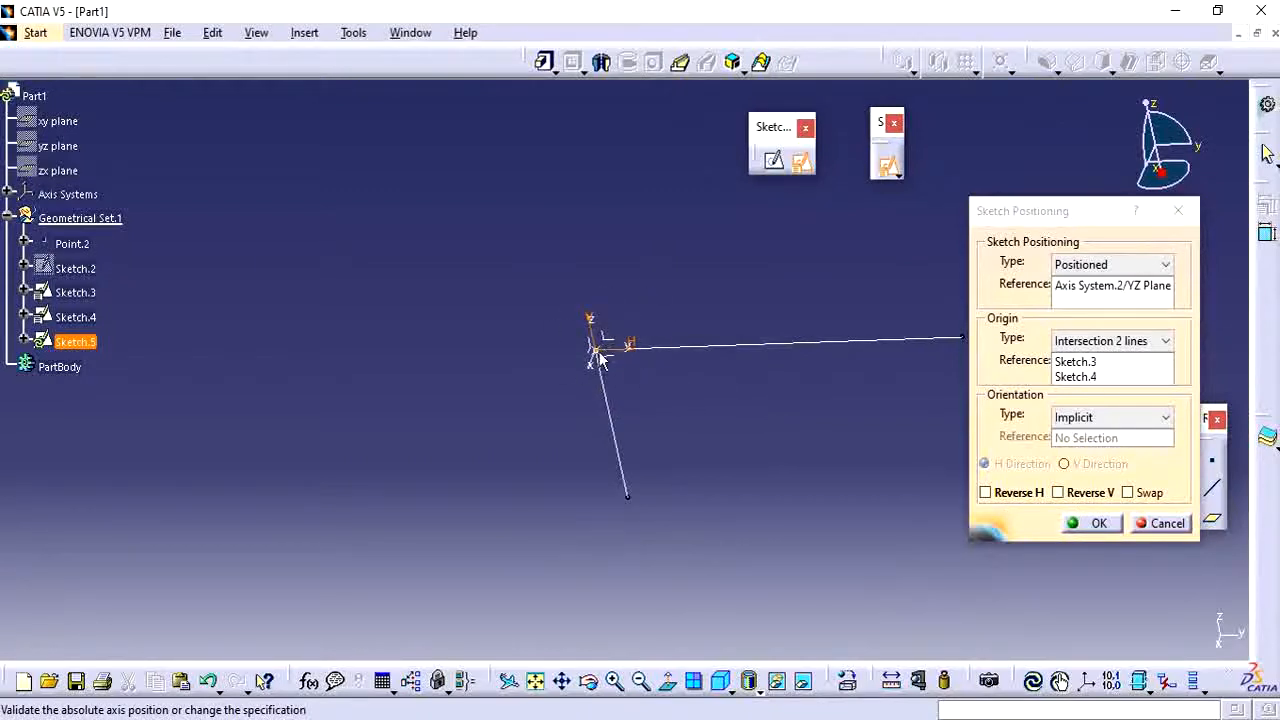
pyautogui.click(1099, 524)
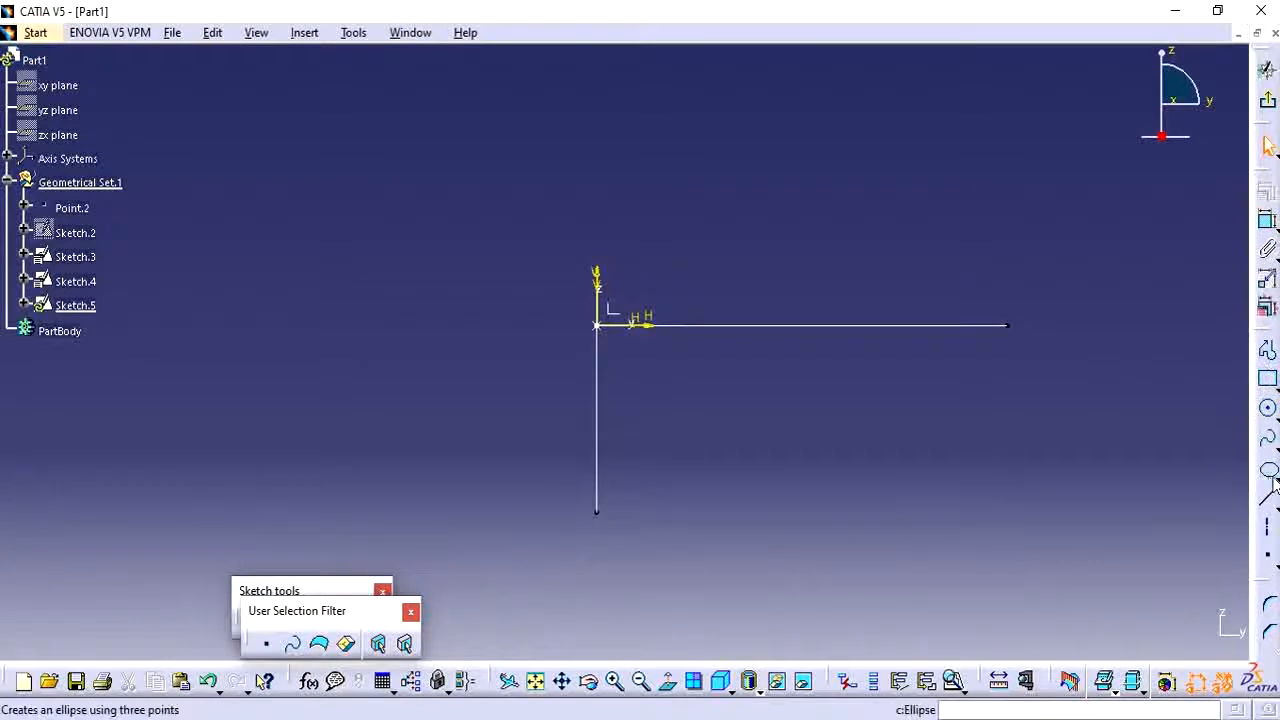
pyautogui.click(1268, 442)
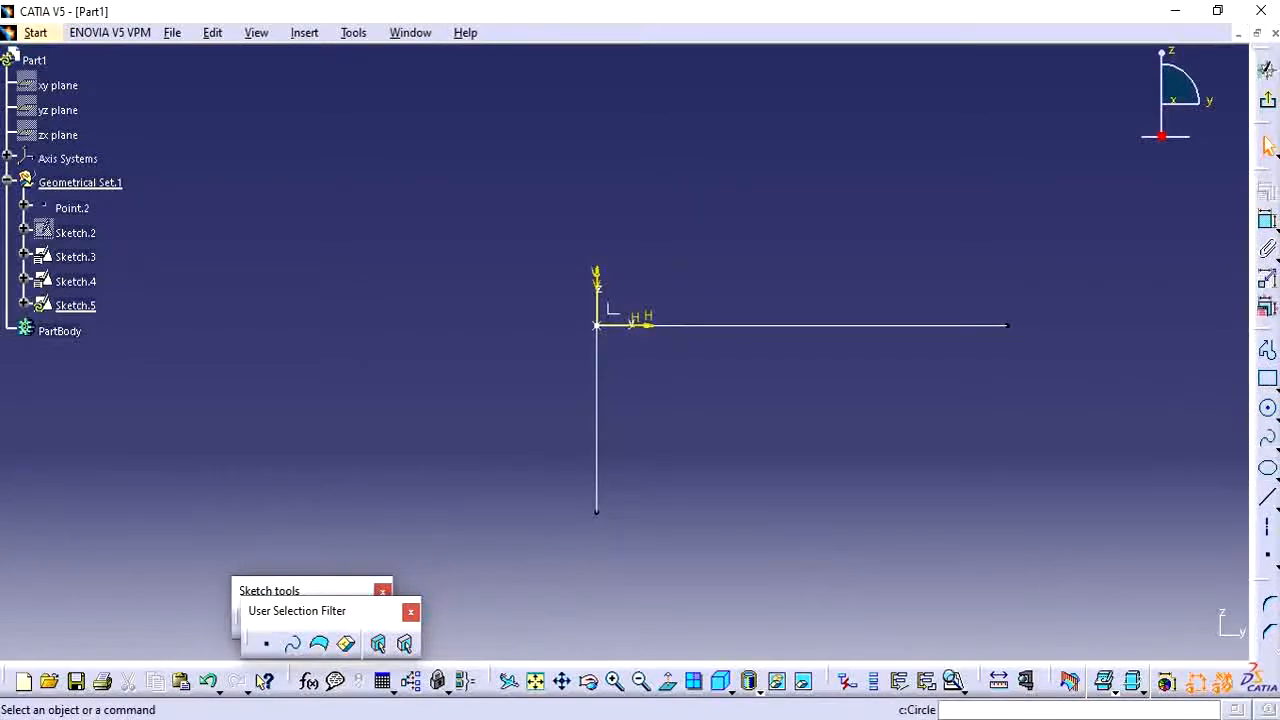
pyautogui.click(1272, 420)
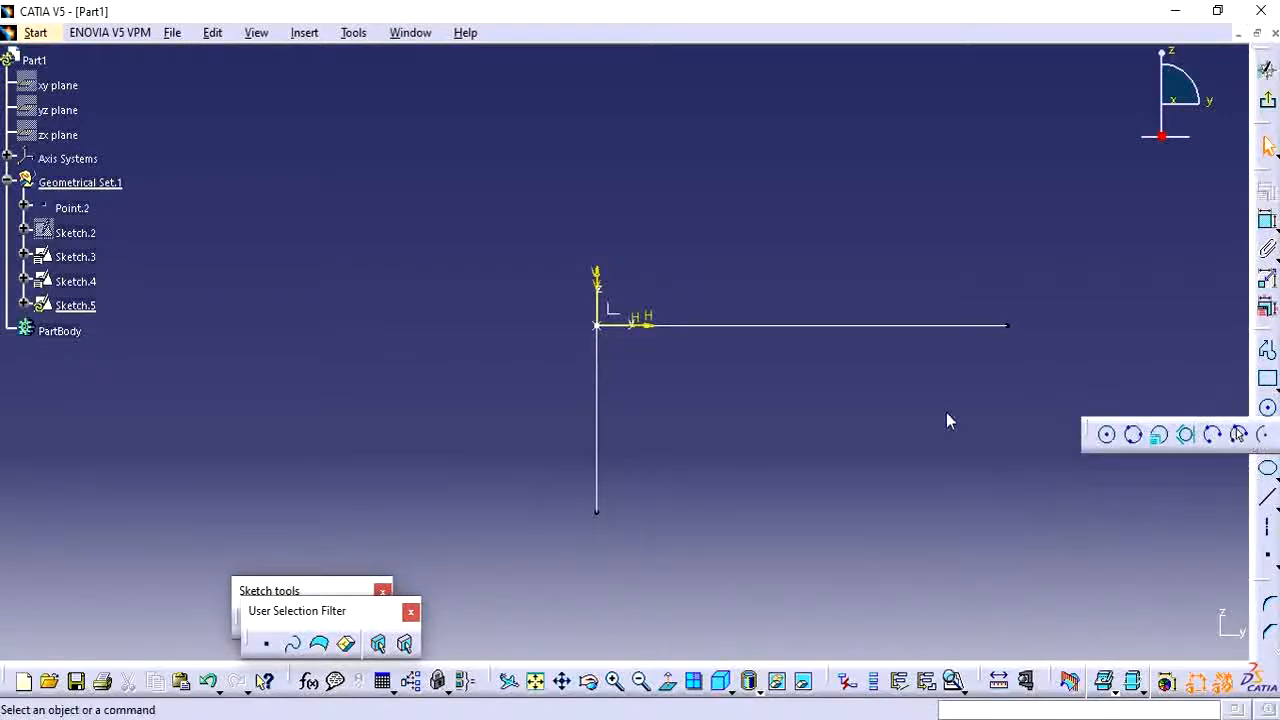
pyautogui.click(1262, 434)
pyautogui.click(597, 325)
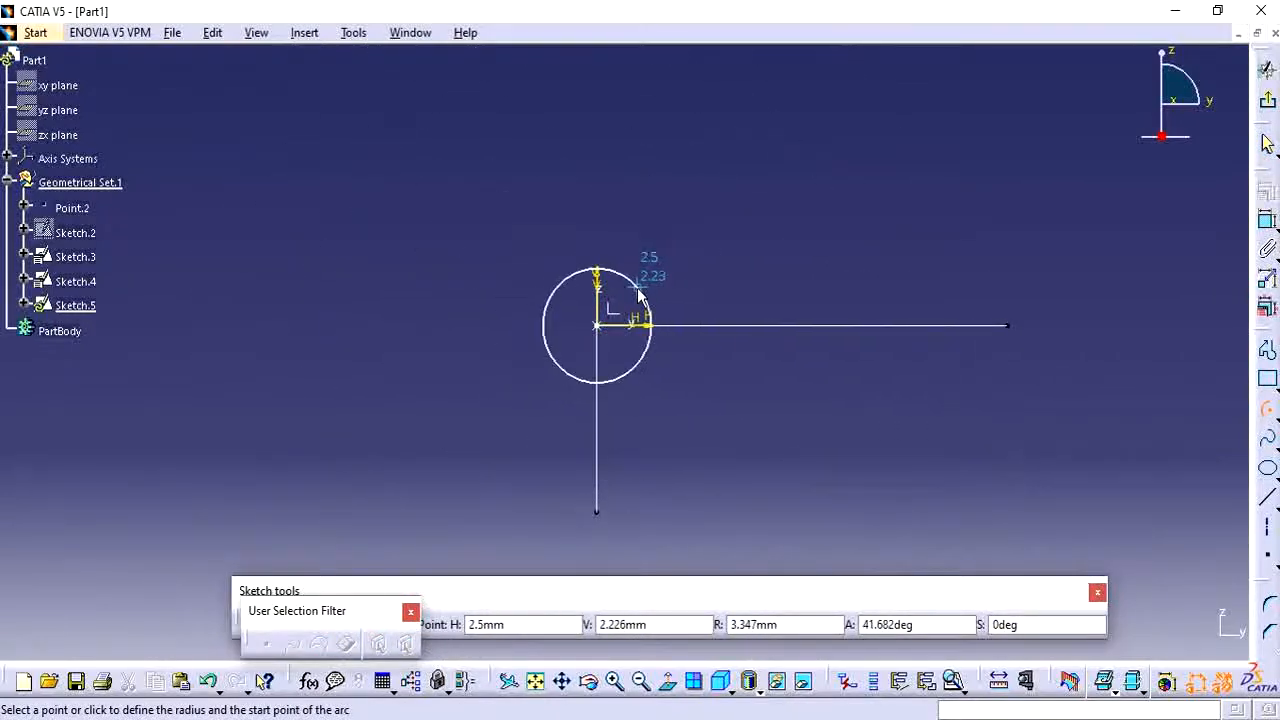
pyautogui.click(638, 288)
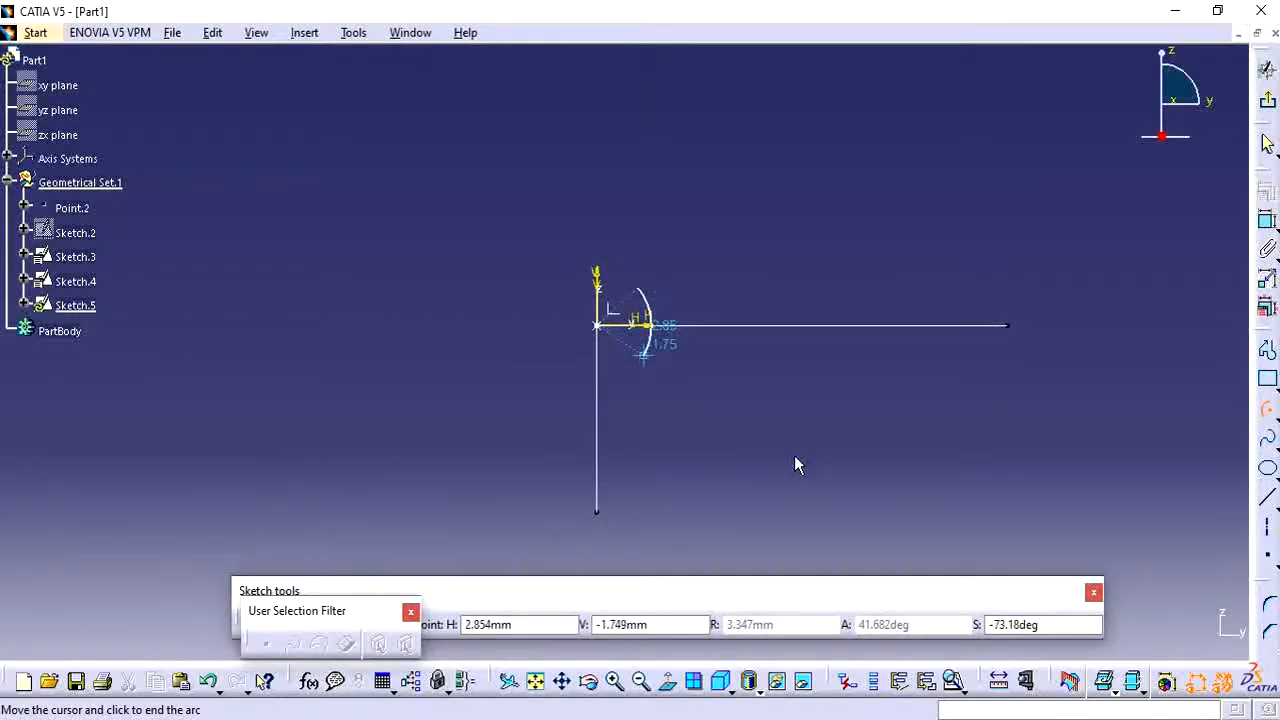
pyautogui.press('Escape')
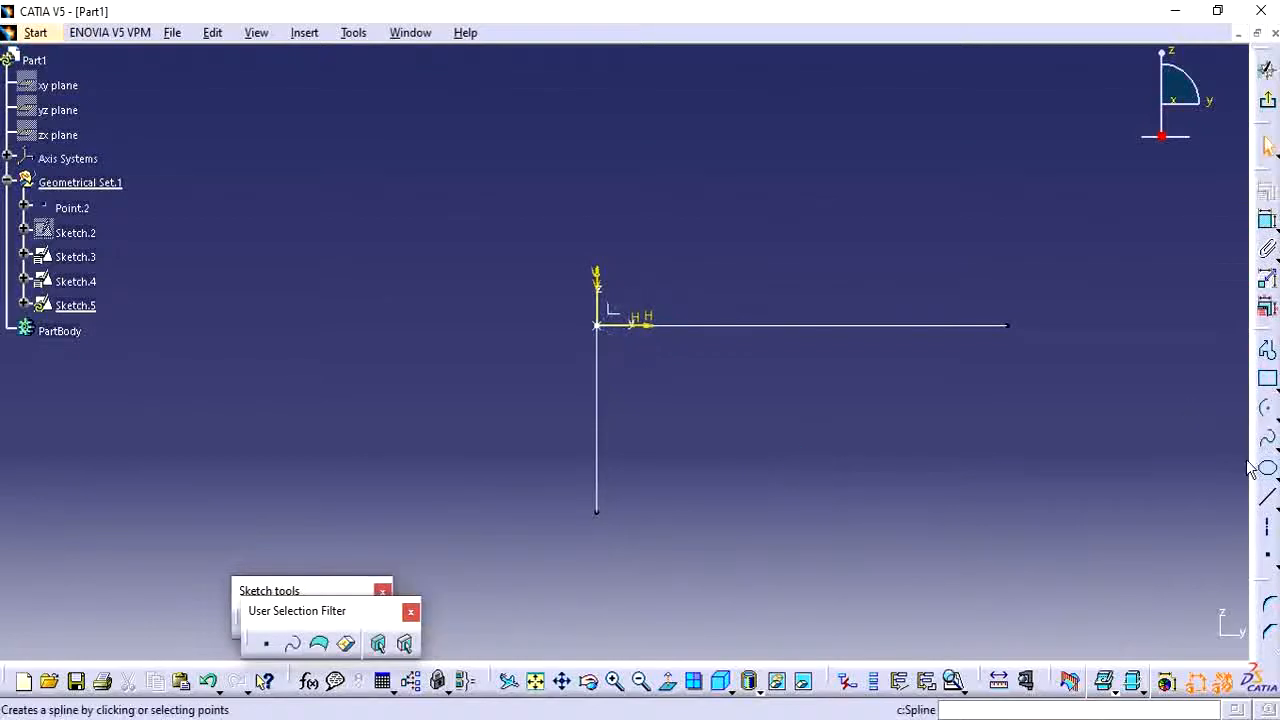
# Draw a three-point arc from the sketch origin through the horizontal line's far endpoint, ending slightly below and beyond it
pyautogui.click(1274, 428)
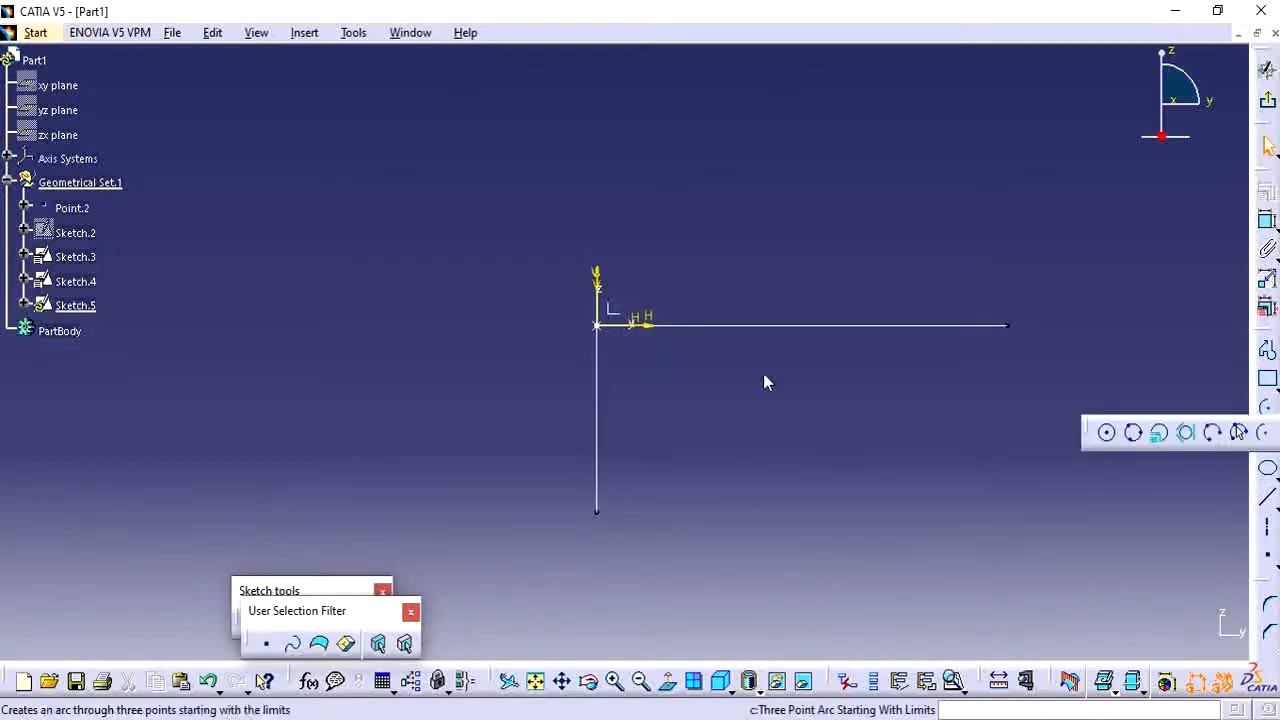
pyautogui.click(1237, 431)
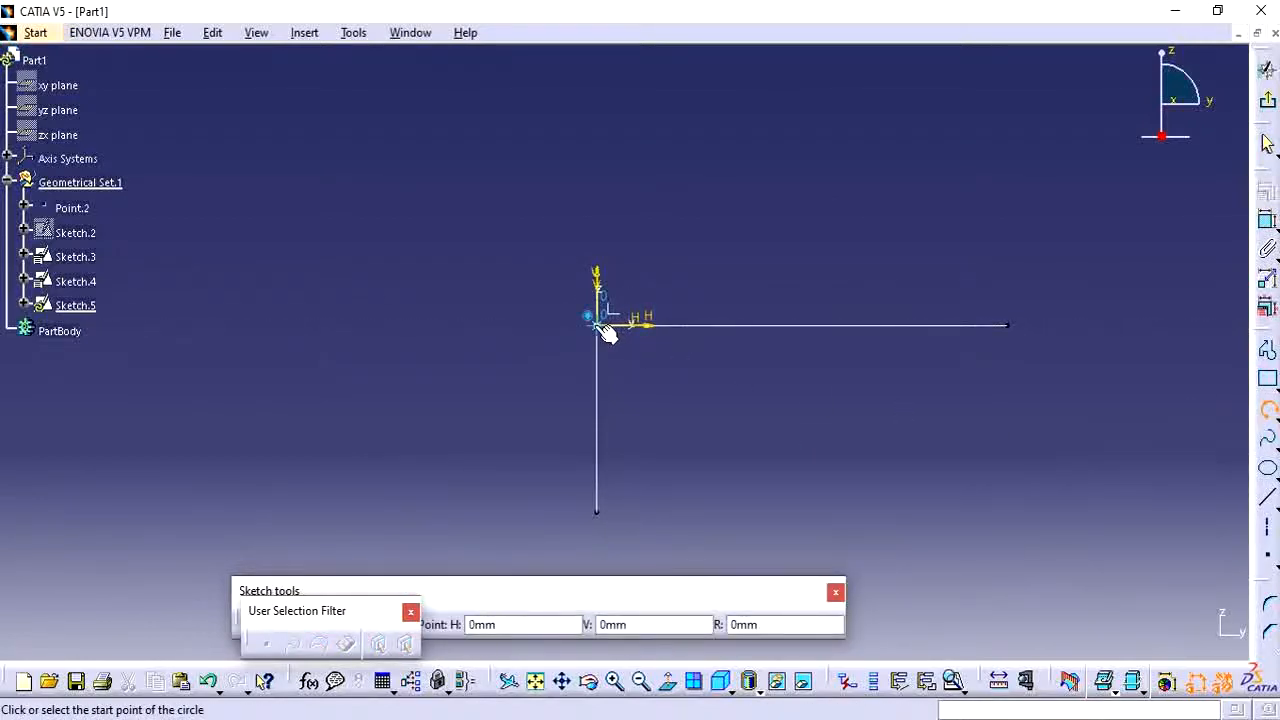
pyautogui.click(597, 325)
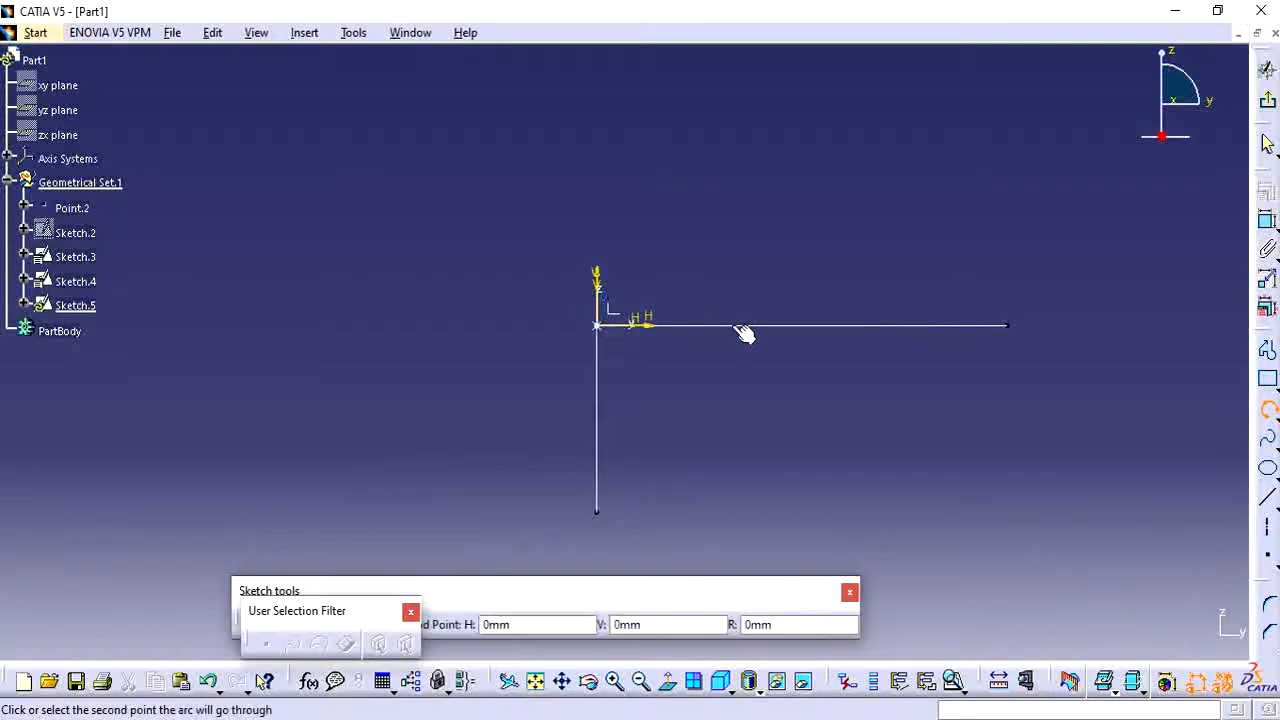
pyautogui.click(1010, 325)
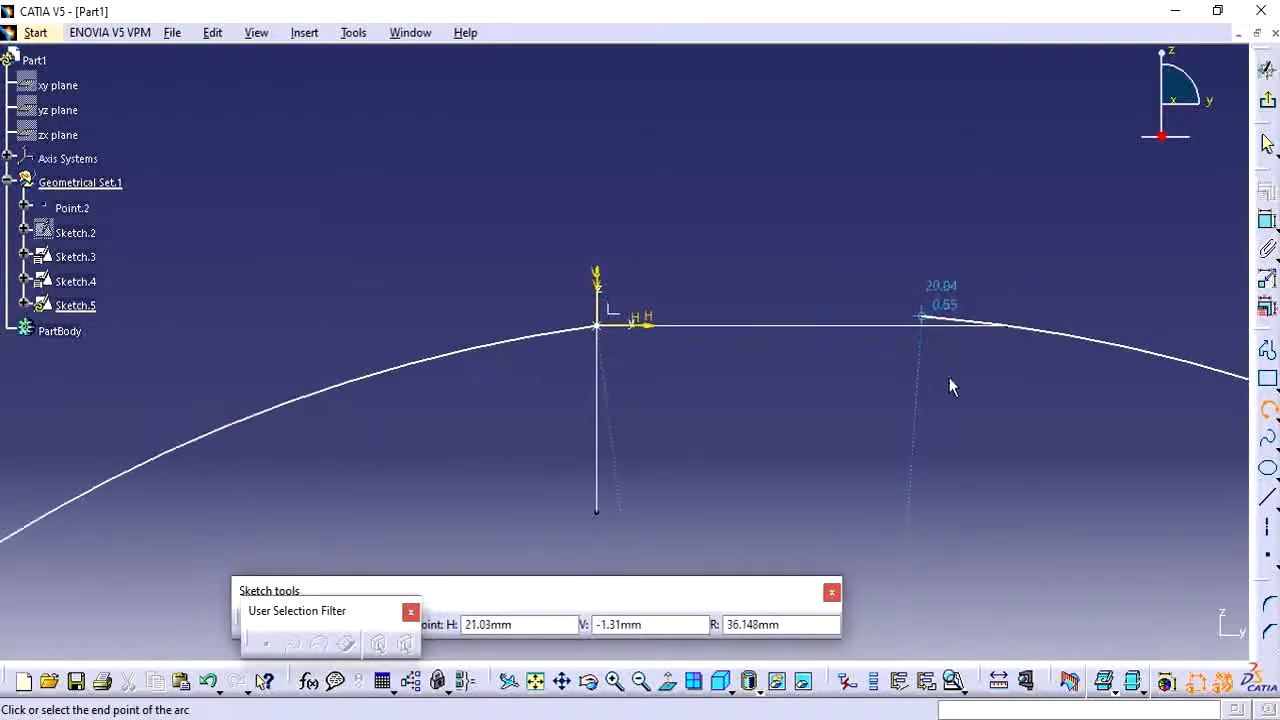
pyautogui.click(1148, 345)
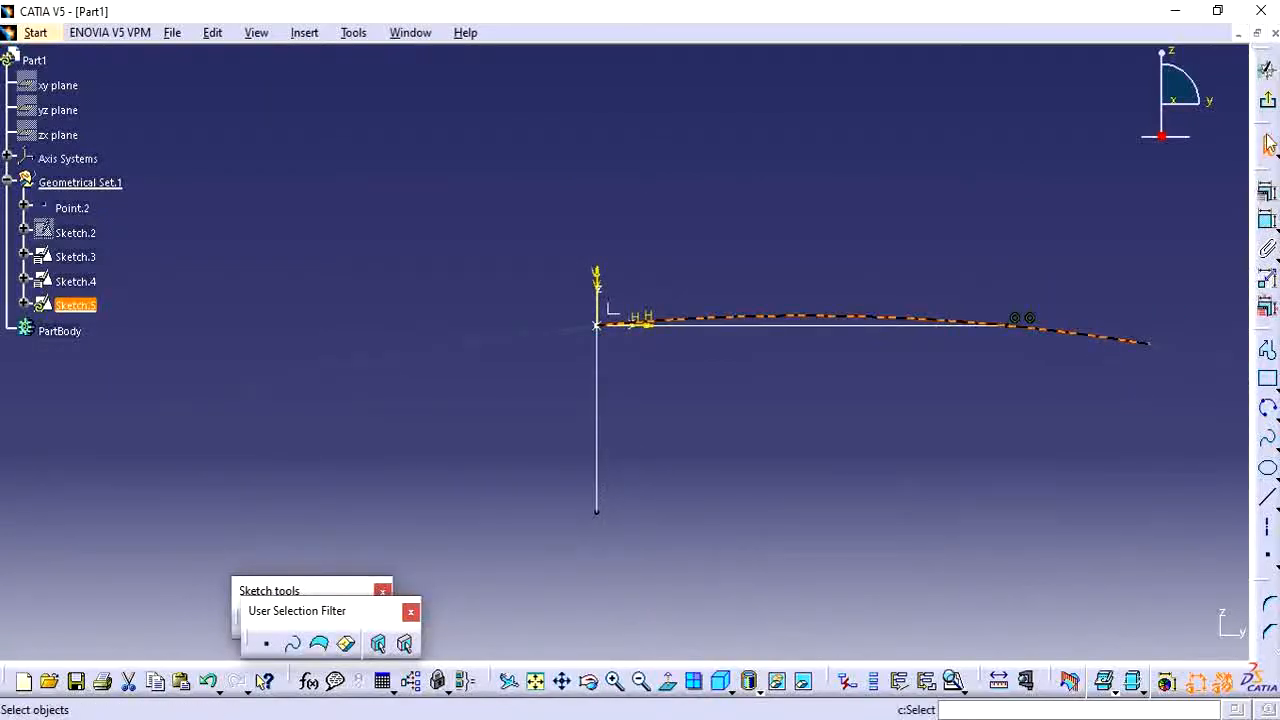
# Exit the arc sketch and hide the line sketches Sketch.3 and Sketch.4
pyautogui.click(1267, 70)
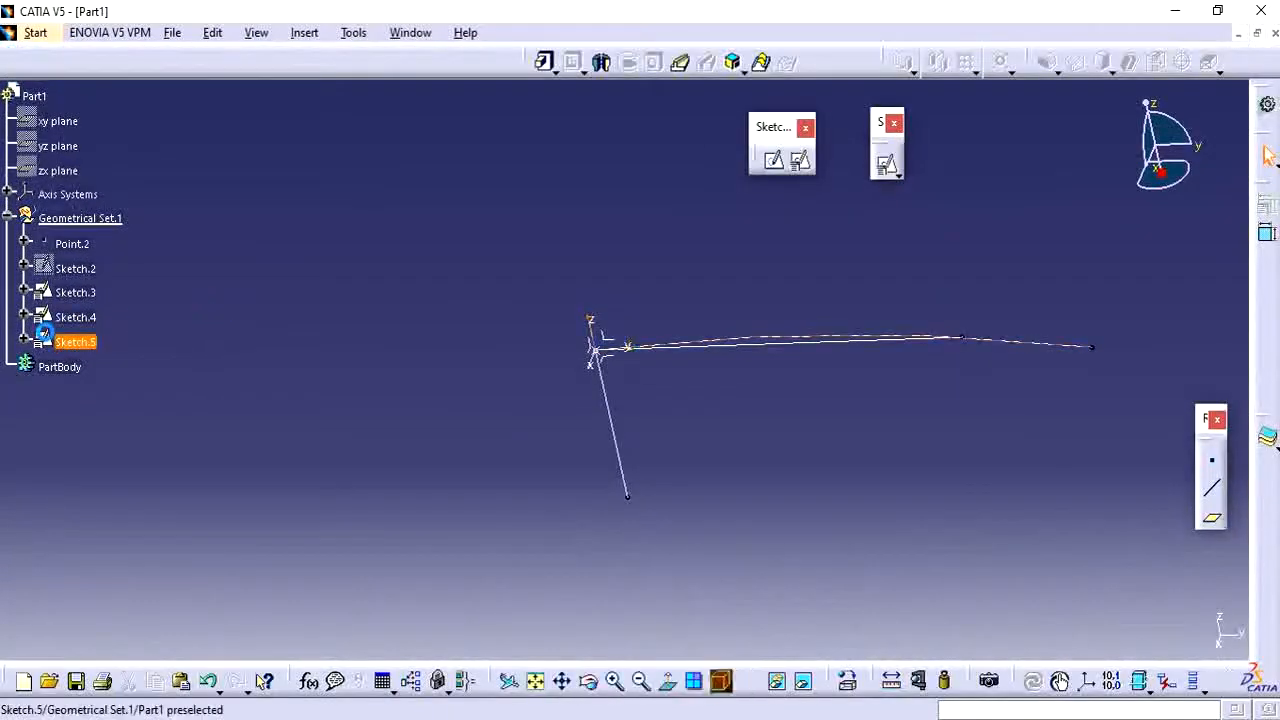
pyautogui.click(75, 317)
pyautogui.keyDown('ctrl'); pyautogui.click(75, 292); pyautogui.keyUp('ctrl')
pyautogui.rightClick(82, 292)
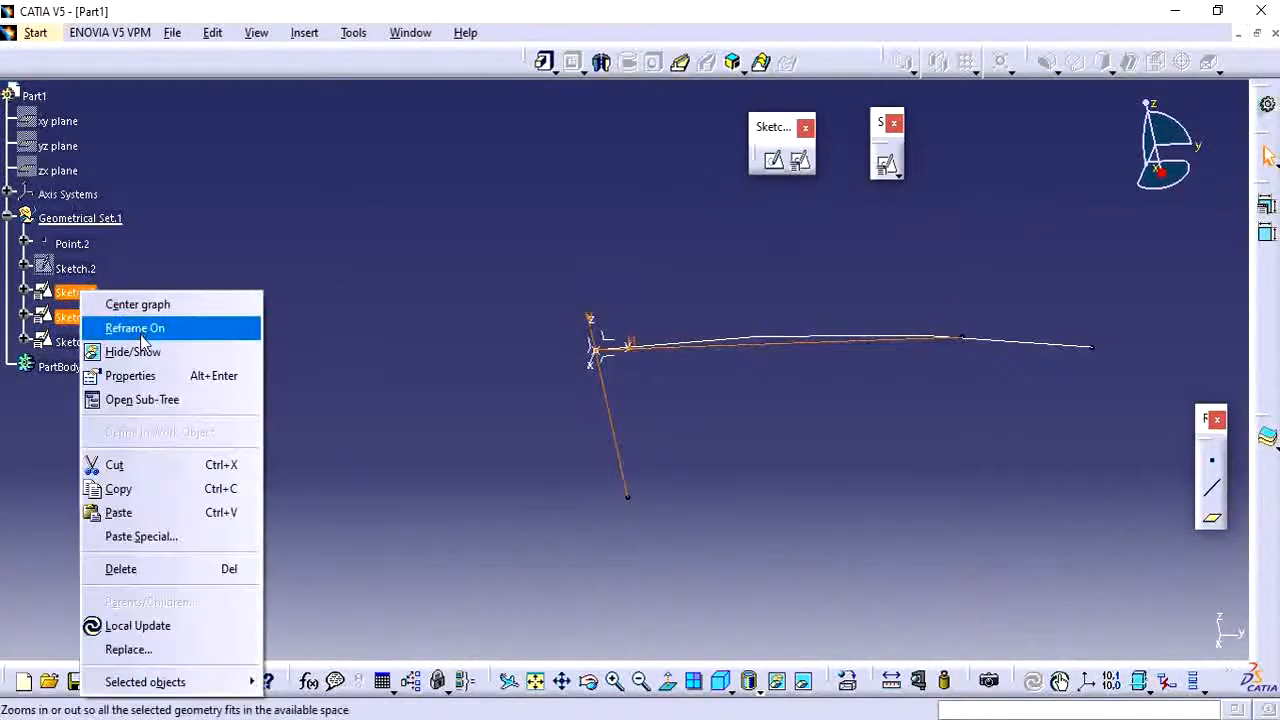
pyautogui.click(133, 351)
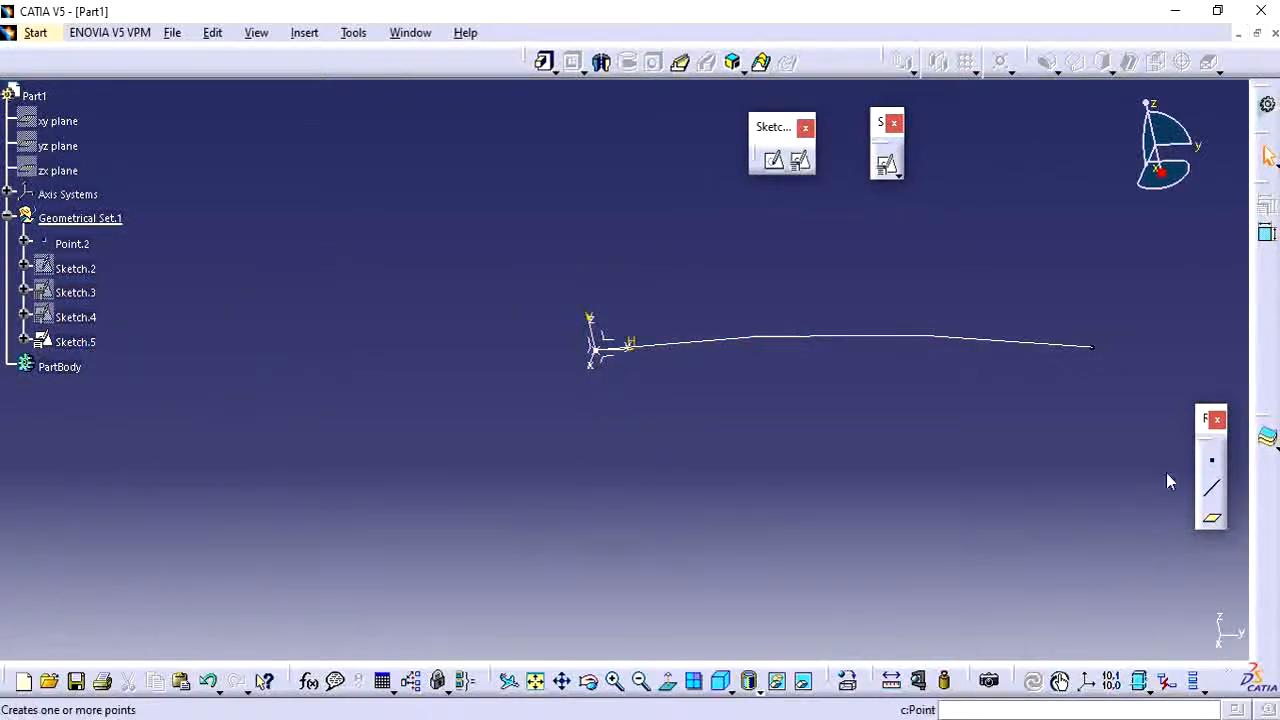
pyautogui.click(800, 162)
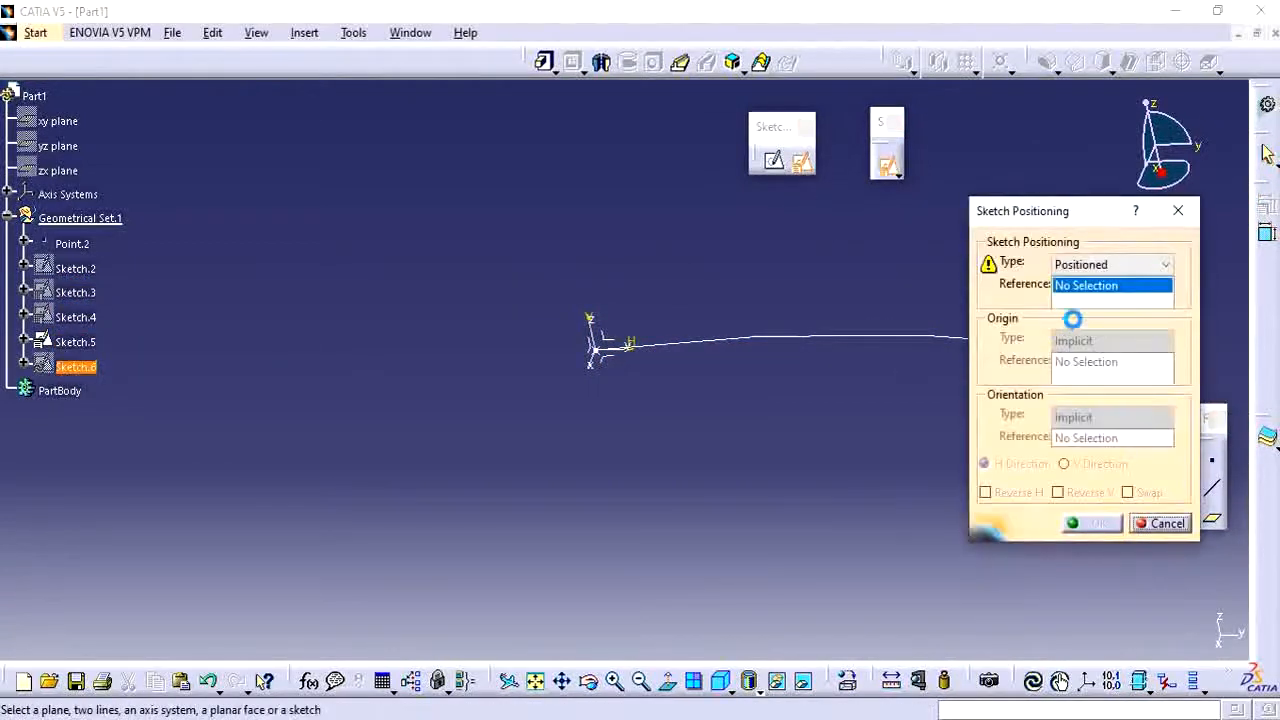
pyautogui.click(614, 346)
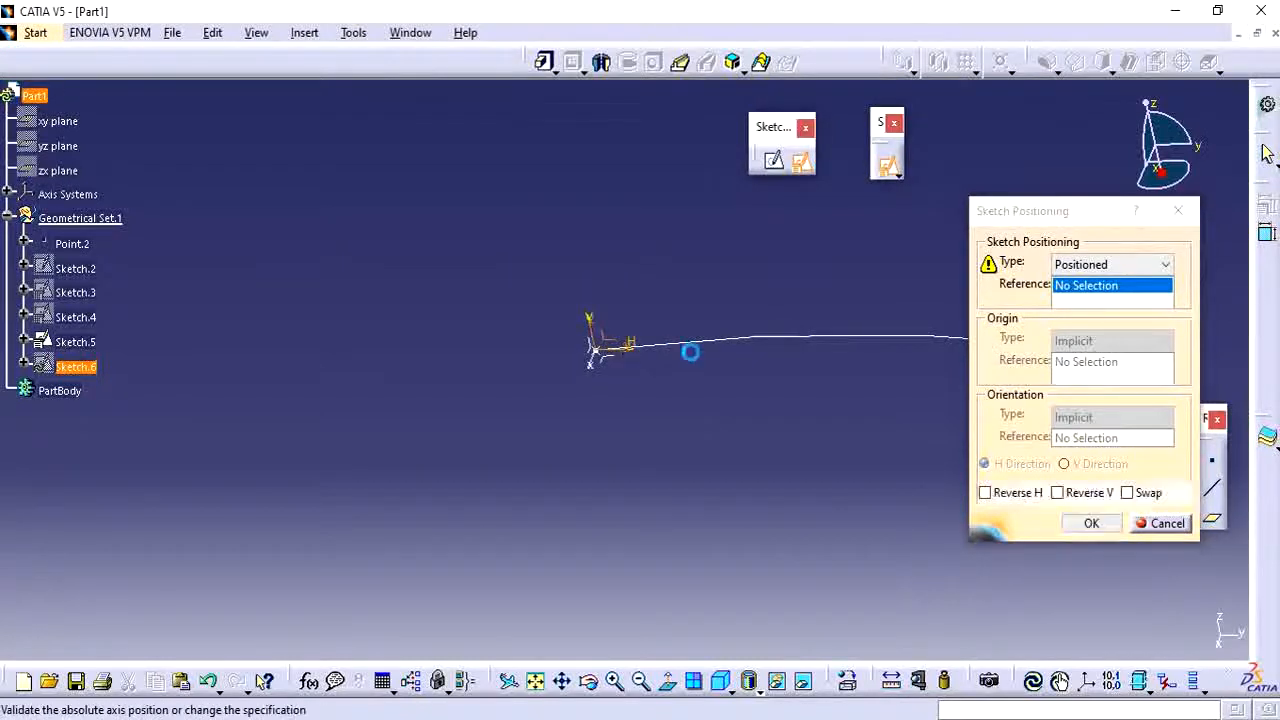
pyautogui.click(1140, 340)
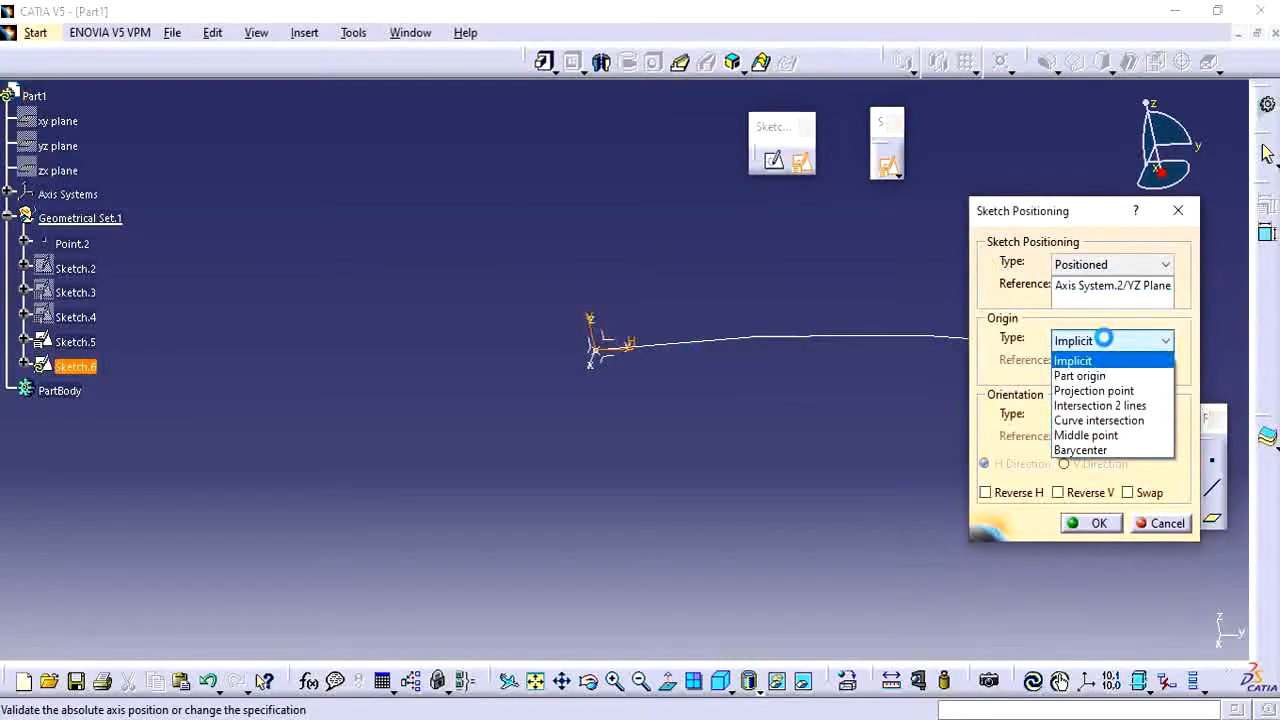
pyautogui.click(1122, 421)
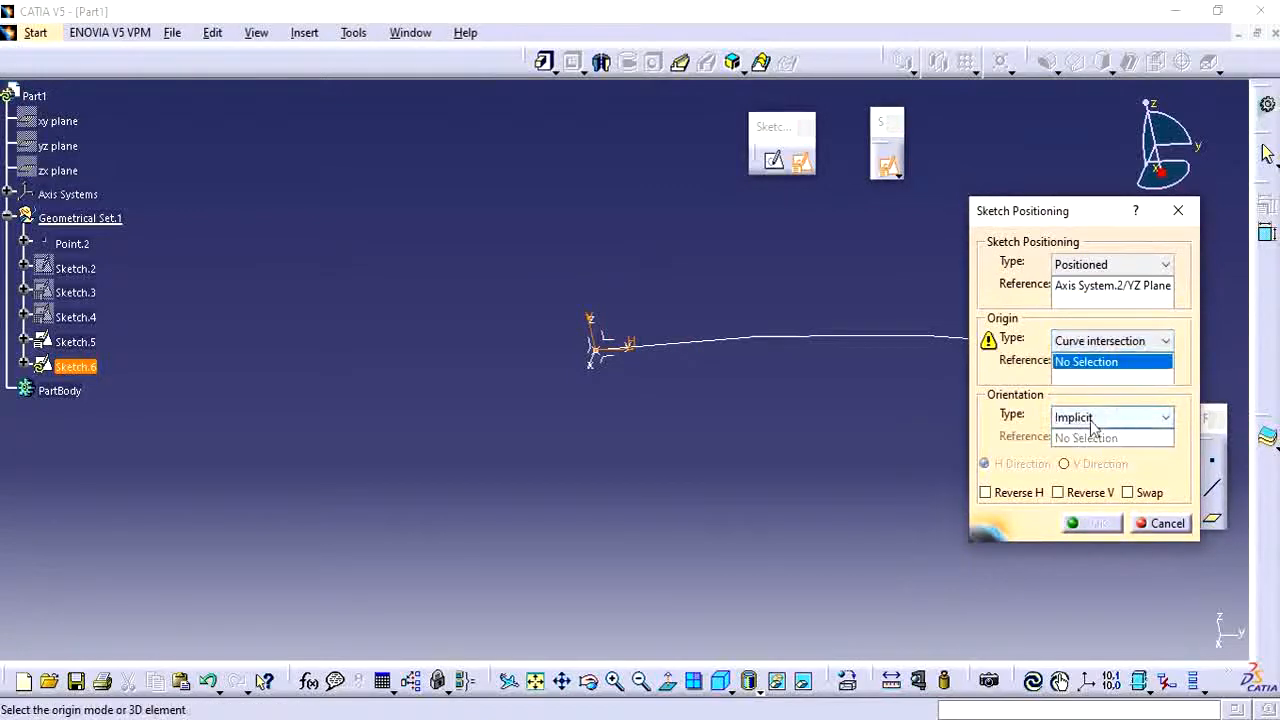
pyautogui.click(855, 341)
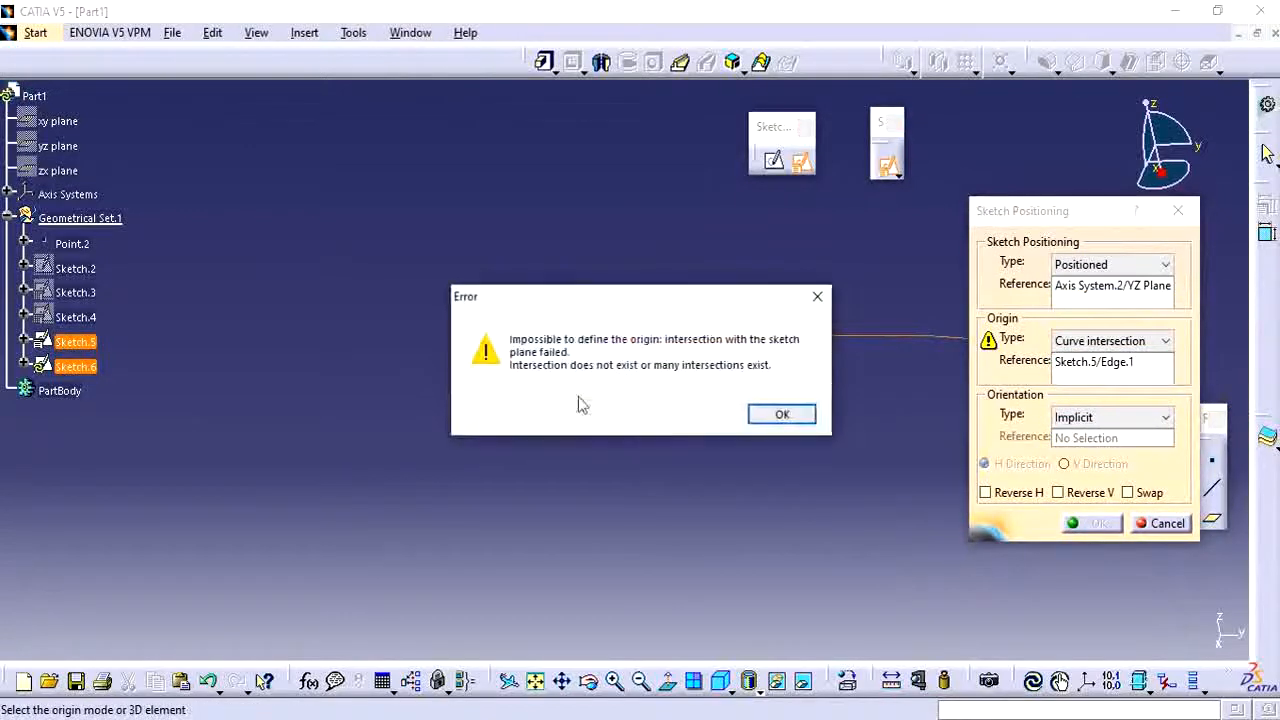
pyautogui.click(782, 415)
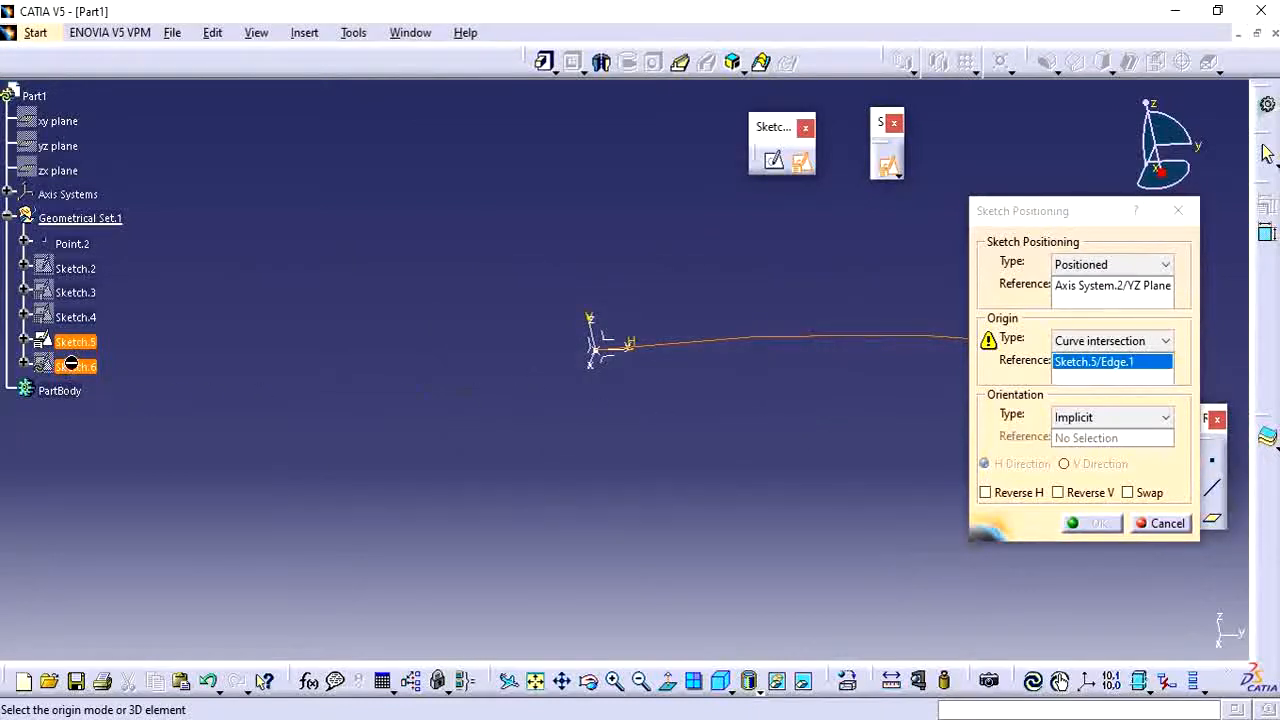
pyautogui.click(88, 318)
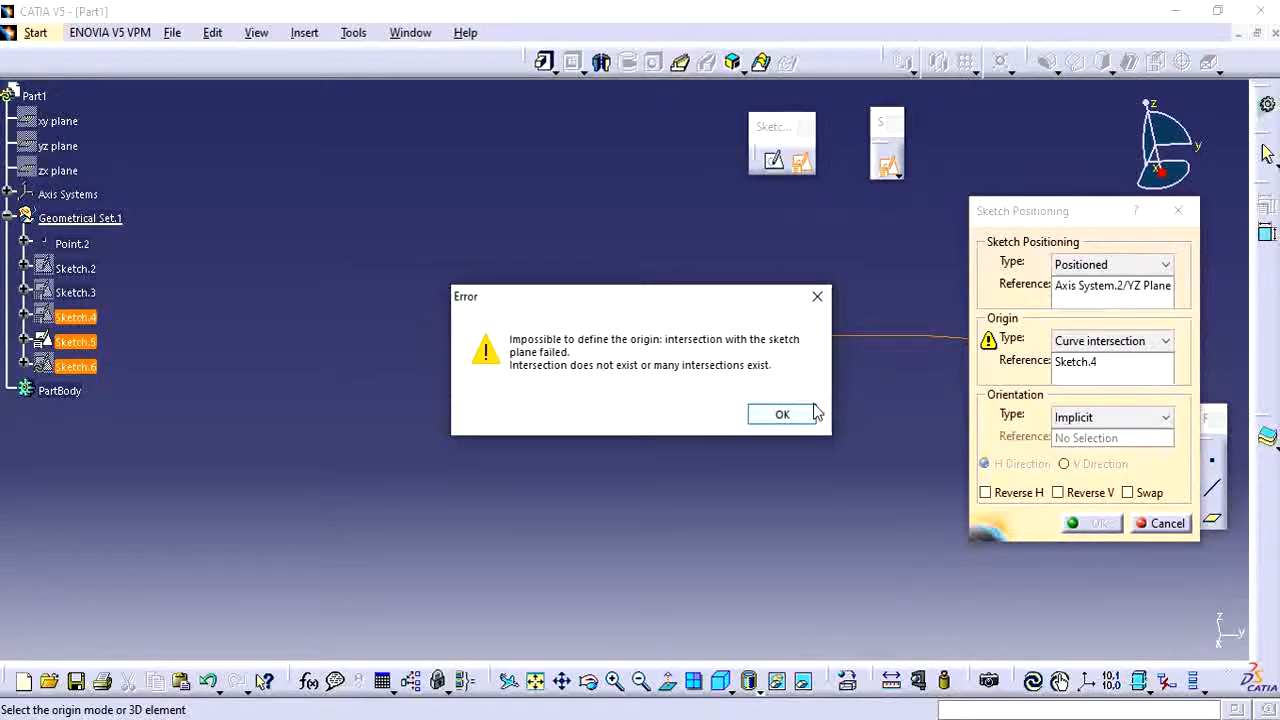
pyautogui.click(782, 414)
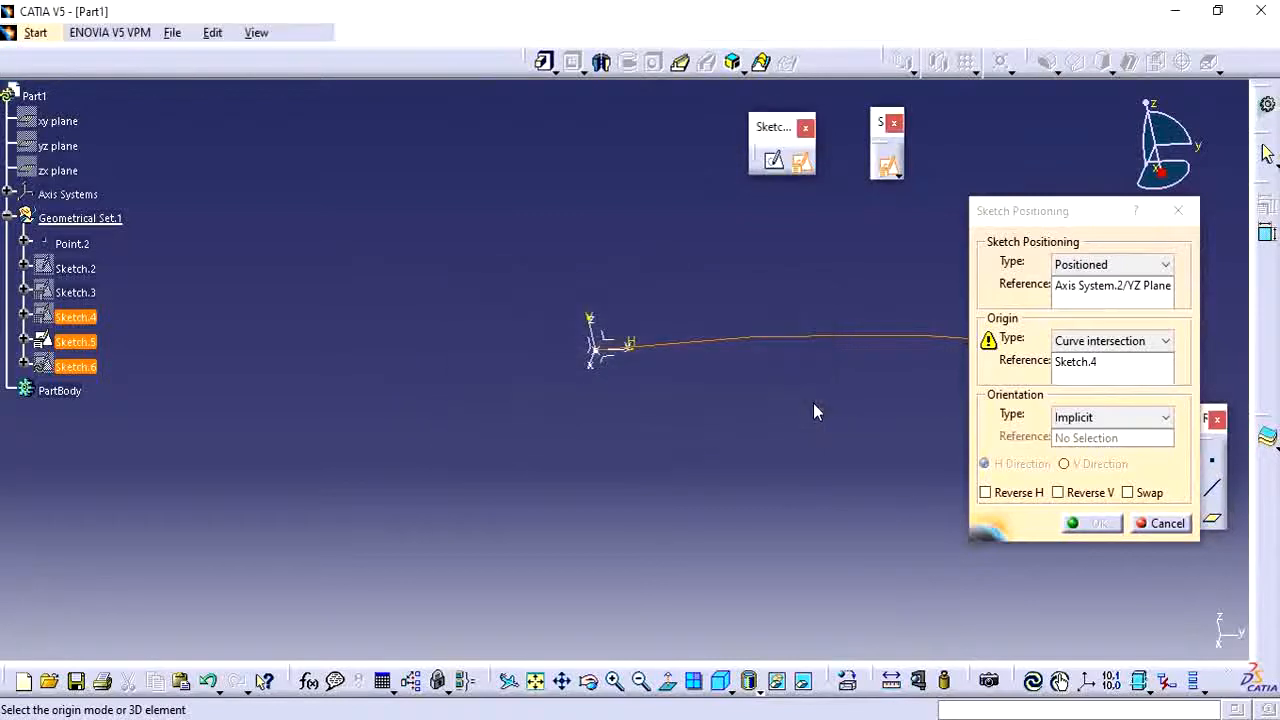
pyautogui.click(1160, 523)
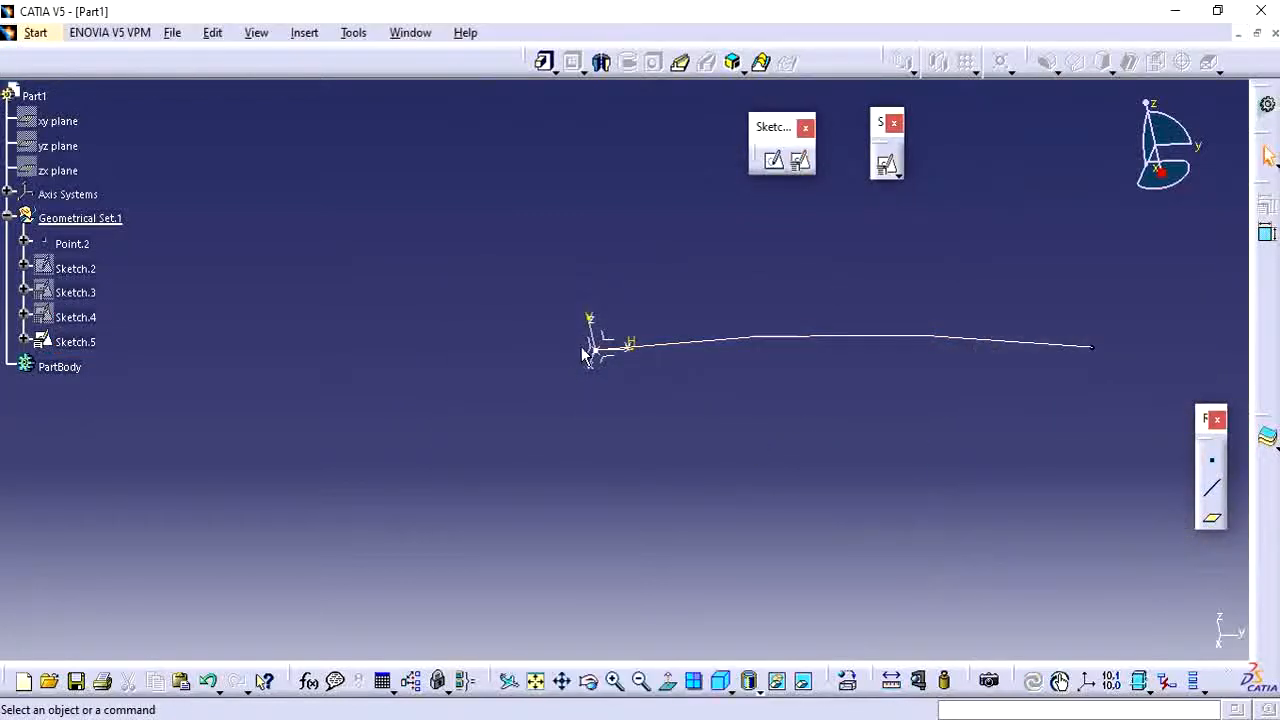
# Start a positioned sketch on the ZX plane of Axis System.2 with a Curve intersection origin referencing the arc of Sketch.5
pyautogui.moveTo(698, 390)
pyautogui.mouseDown(button='middle')
pyautogui.moveTo(771, 429)
pyautogui.moveTo(746, 406)
pyautogui.moveTo(730, 410)
pyautogui.mouseUp(button='middle')
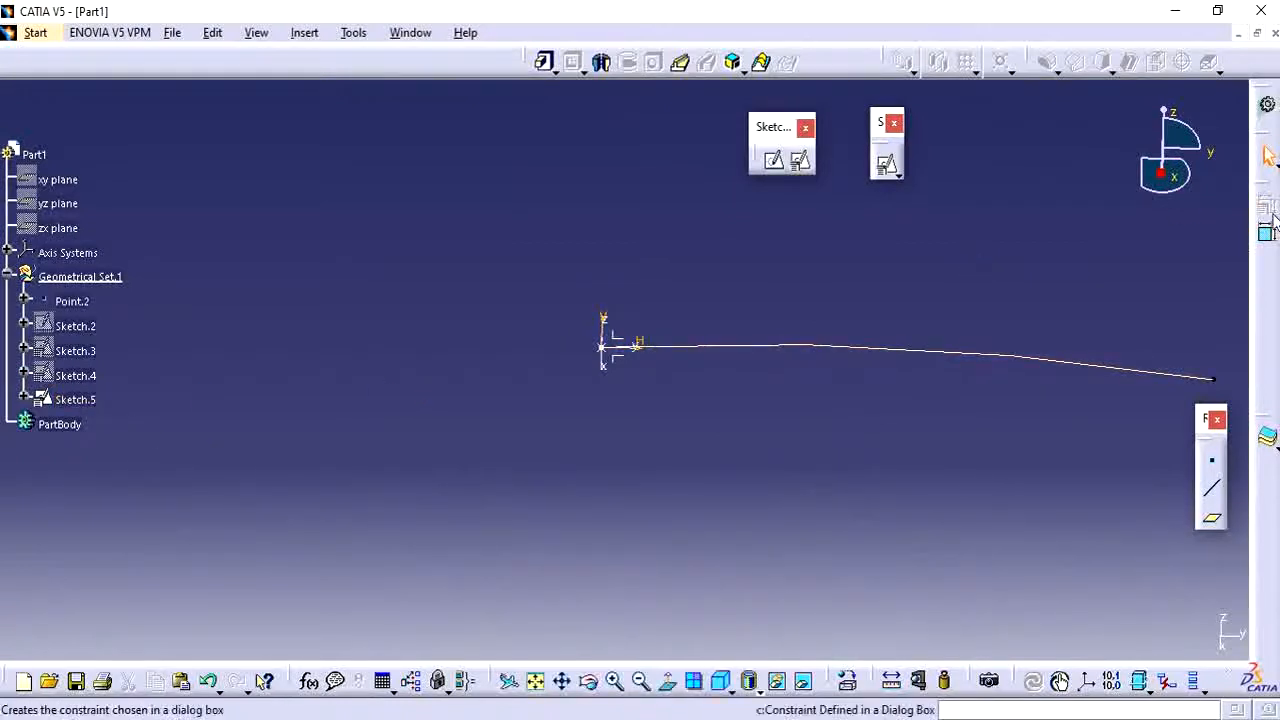
pyautogui.click(800, 162)
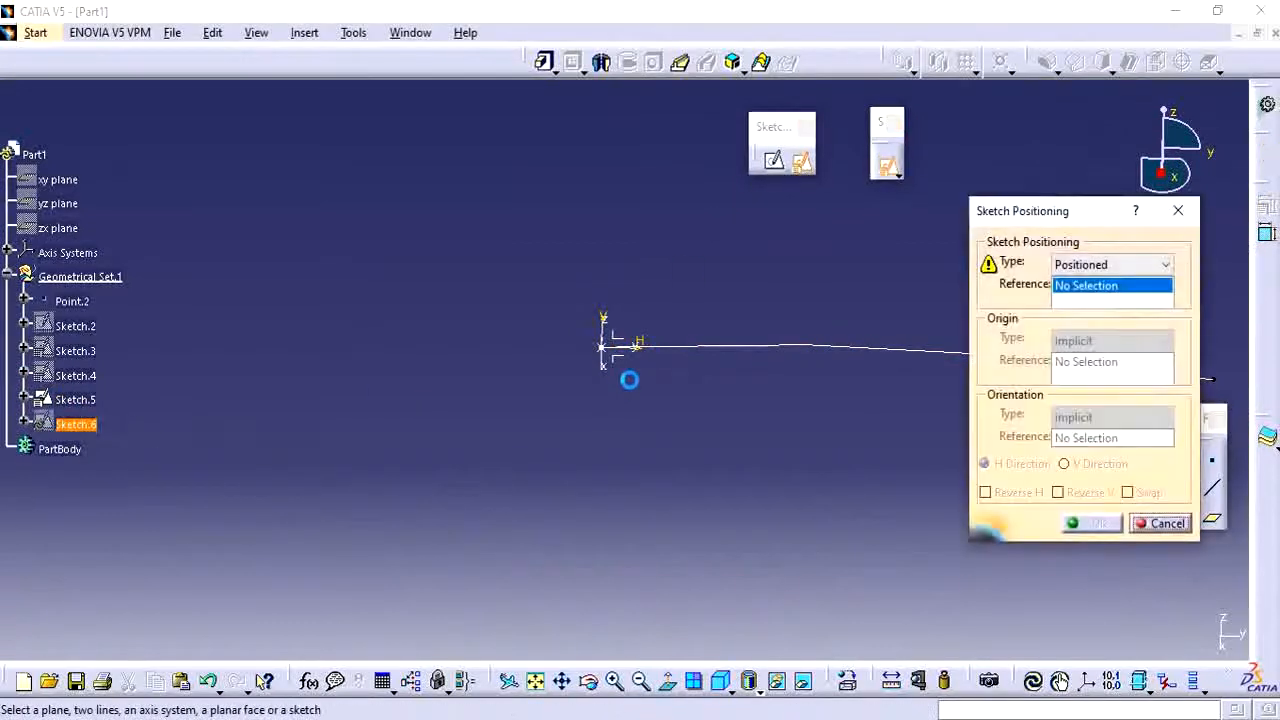
pyautogui.moveTo(568, 388)
pyautogui.mouseDown(button='middle')
pyautogui.moveTo(471, 377)
pyautogui.moveTo(471, 349)
pyautogui.moveTo(542, 330)
pyautogui.mouseUp(button='middle')
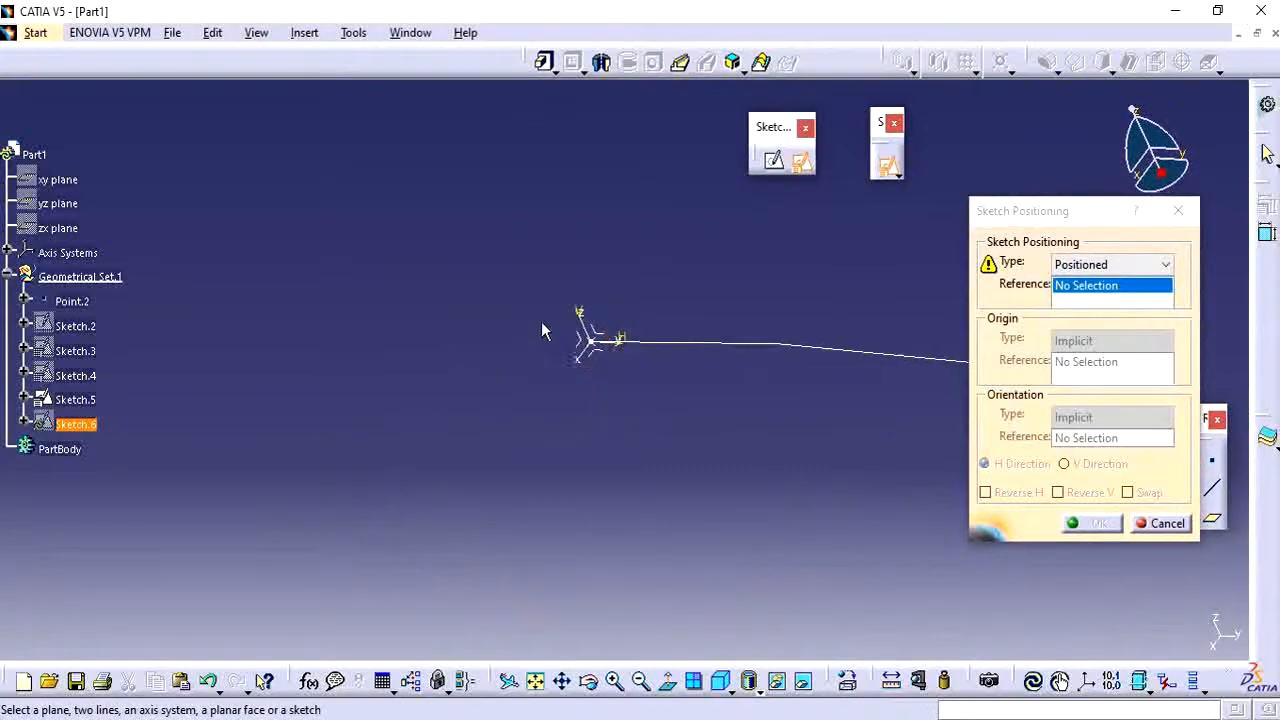
pyautogui.click(592, 343)
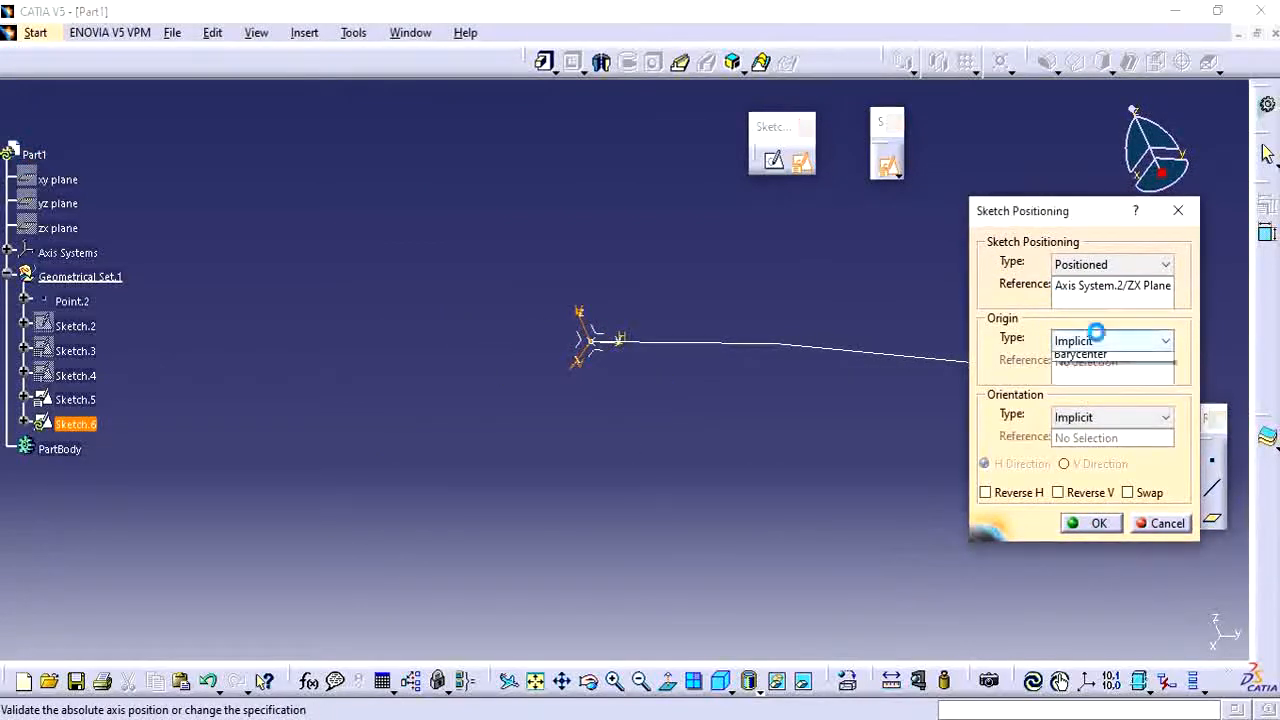
pyautogui.click(1100, 341)
pyautogui.click(1090, 417)
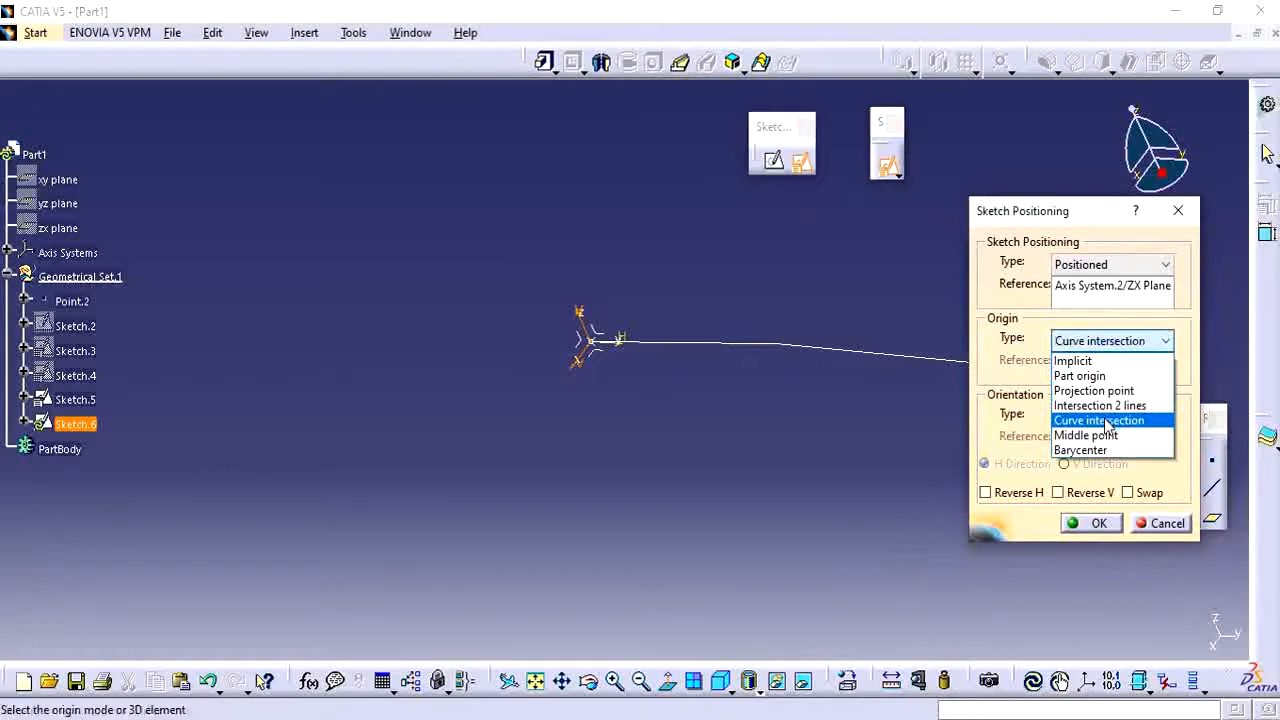
pyautogui.click(757, 352)
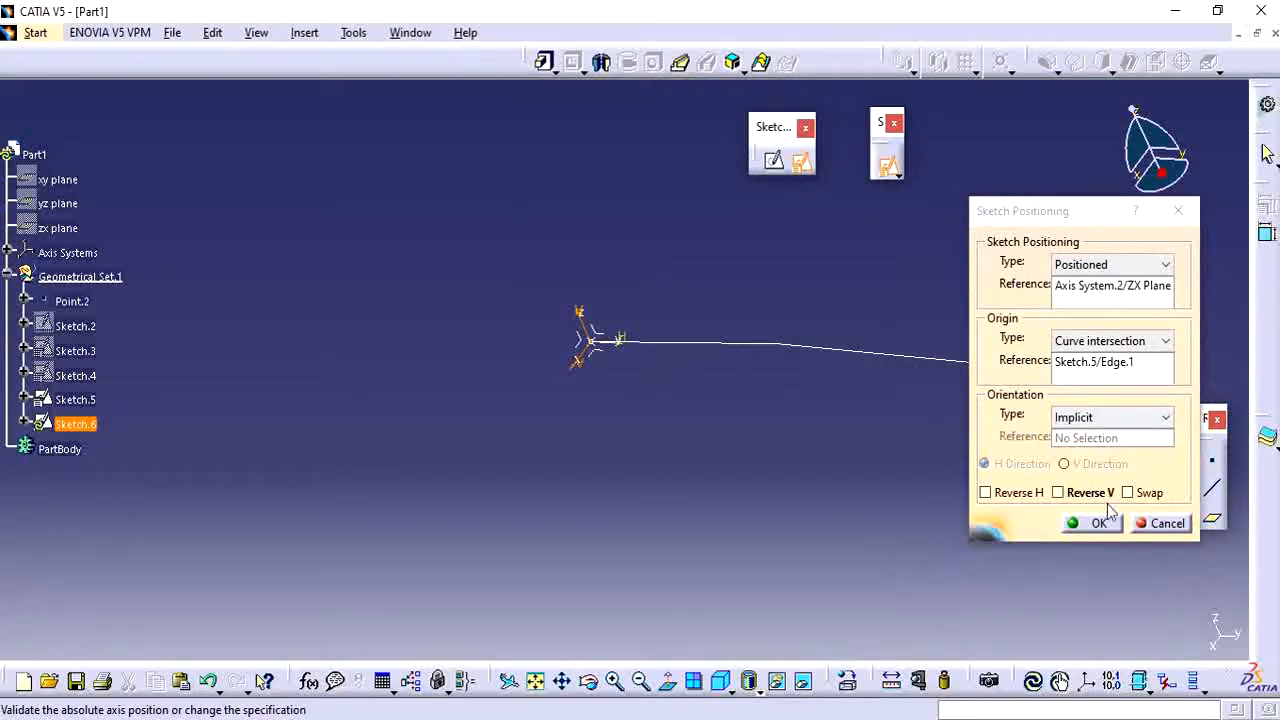
# Swap the sketch axes, reverse the H direction, and confirm the sketch positioning
pyautogui.click(1058, 493)
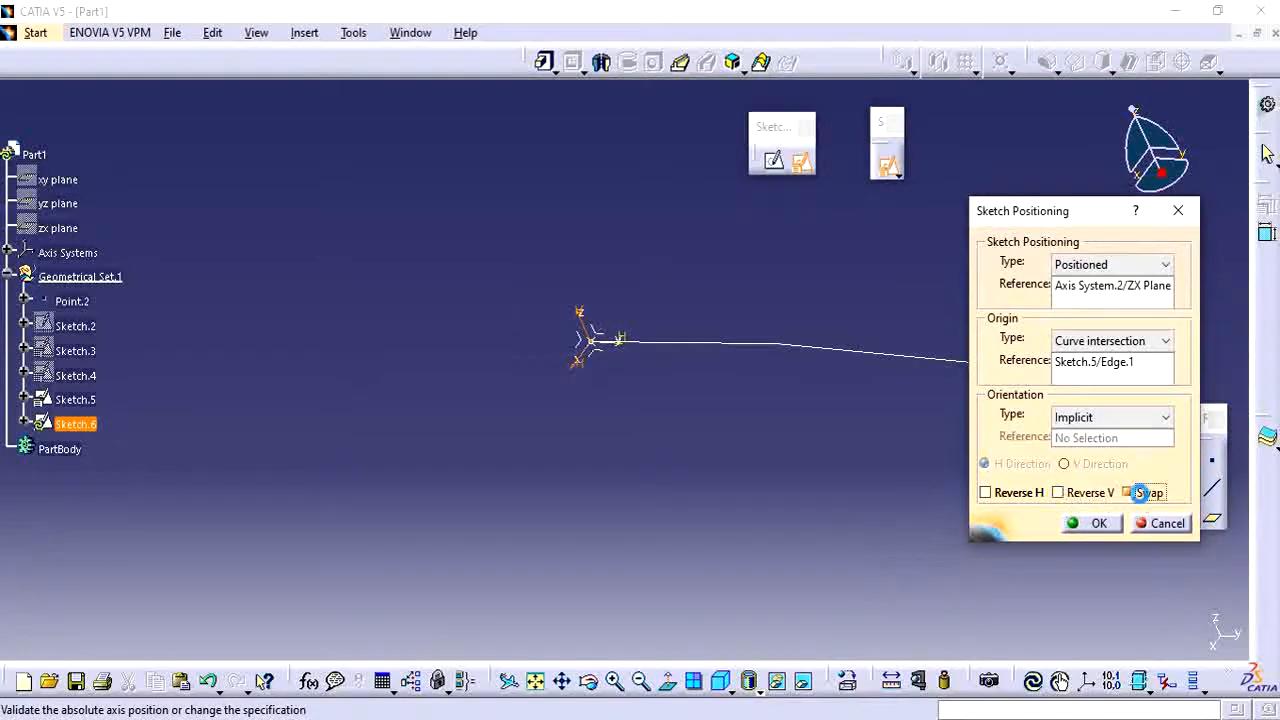
pyautogui.click(1140, 492)
pyautogui.click(1022, 494)
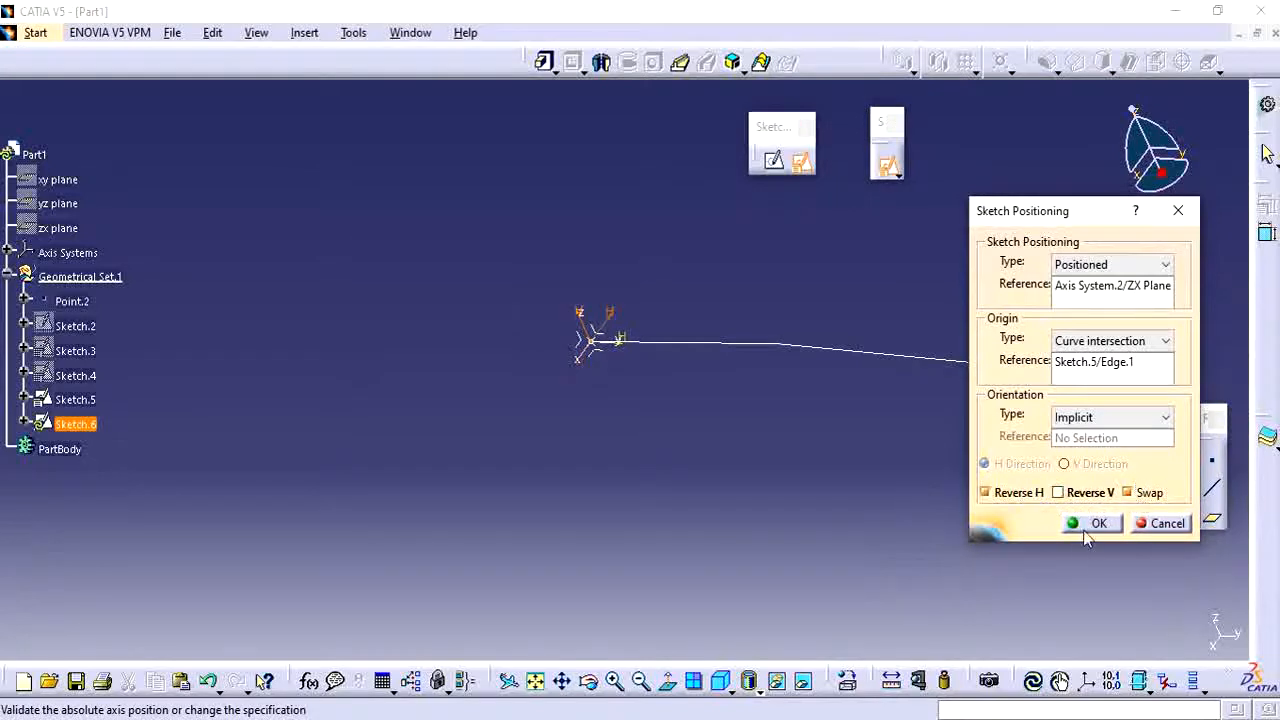
pyautogui.click(1086, 523)
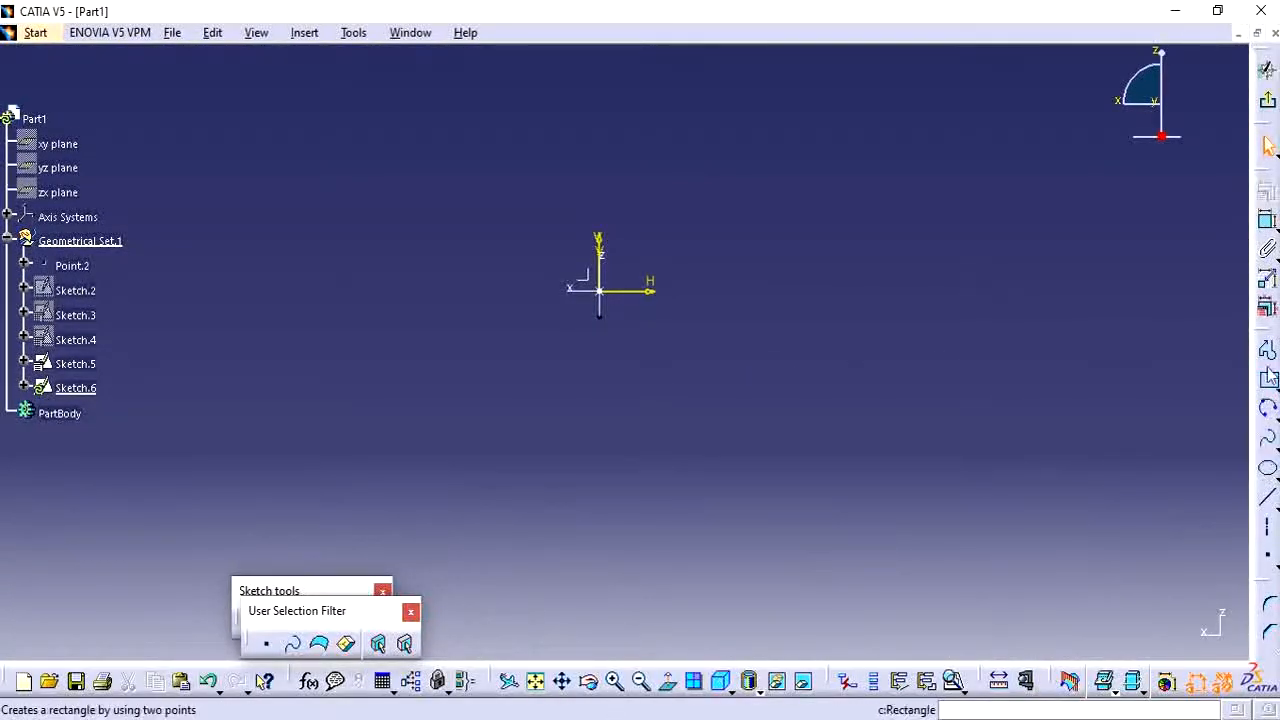
# Draw a small circle centred on the sketch origin, reaching the arc's lower end, and exit the sketch
pyautogui.click(1272, 410)
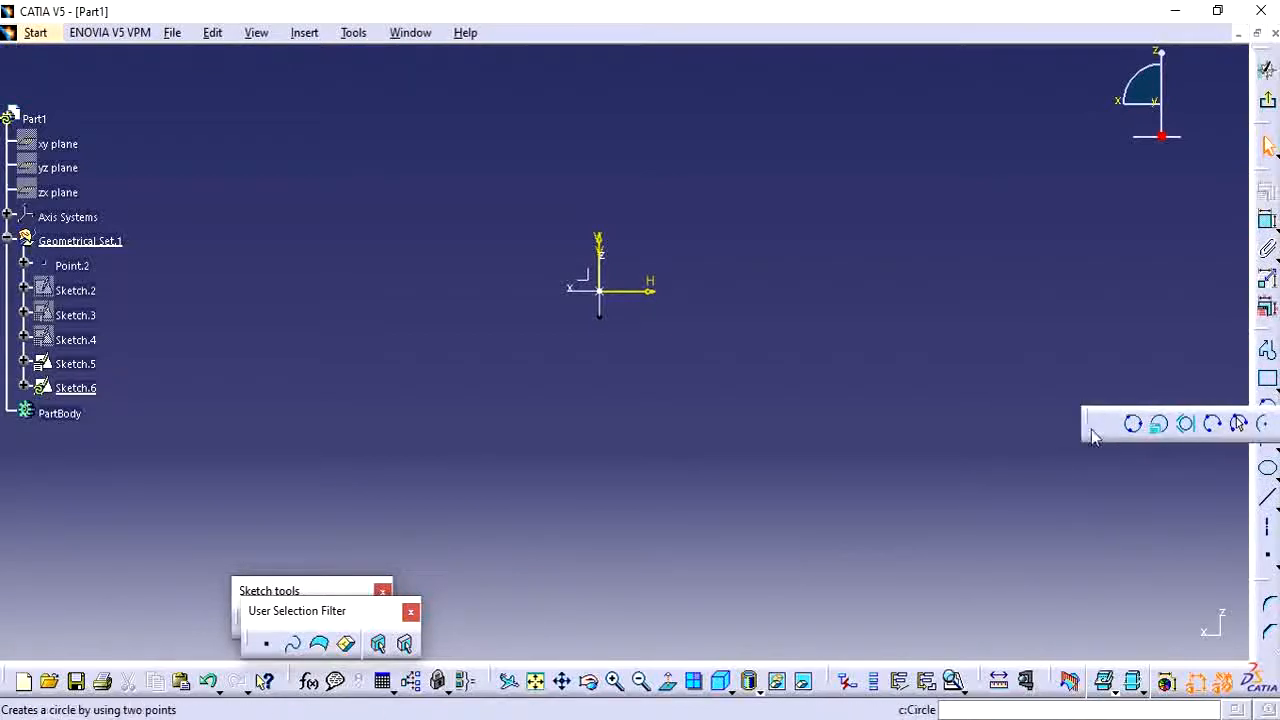
pyautogui.click(1106, 423)
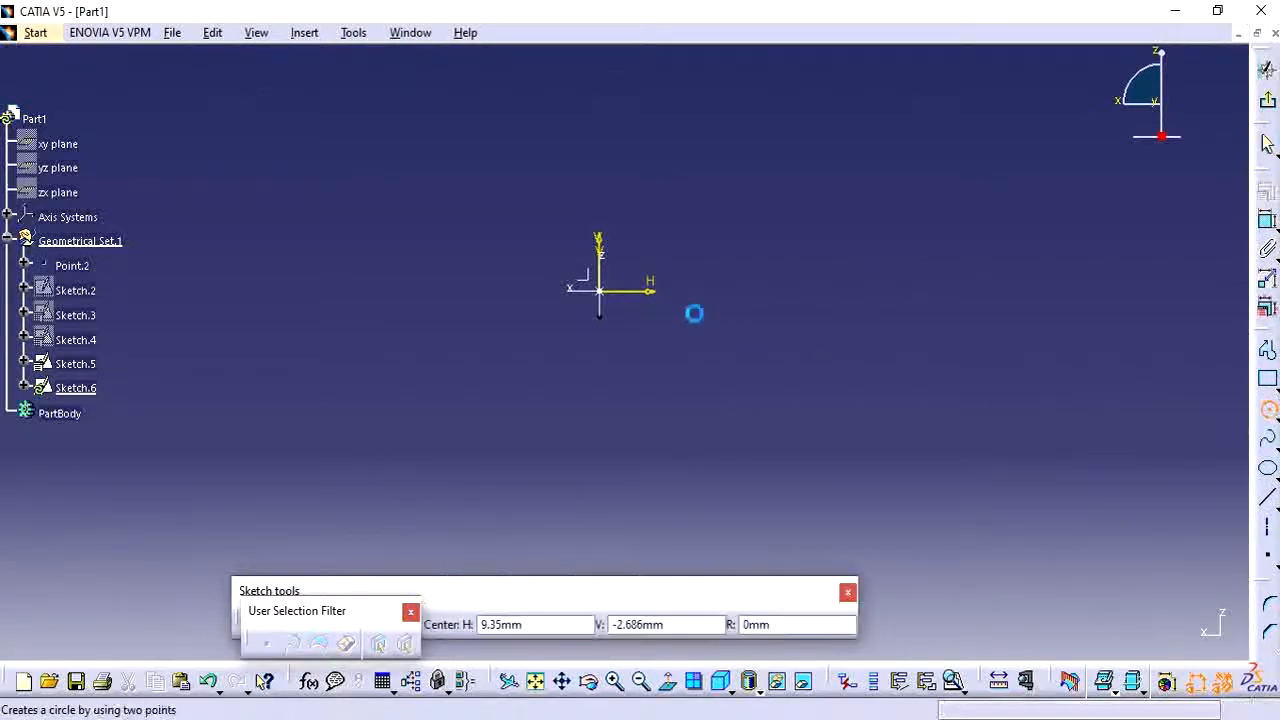
pyautogui.click(600, 293)
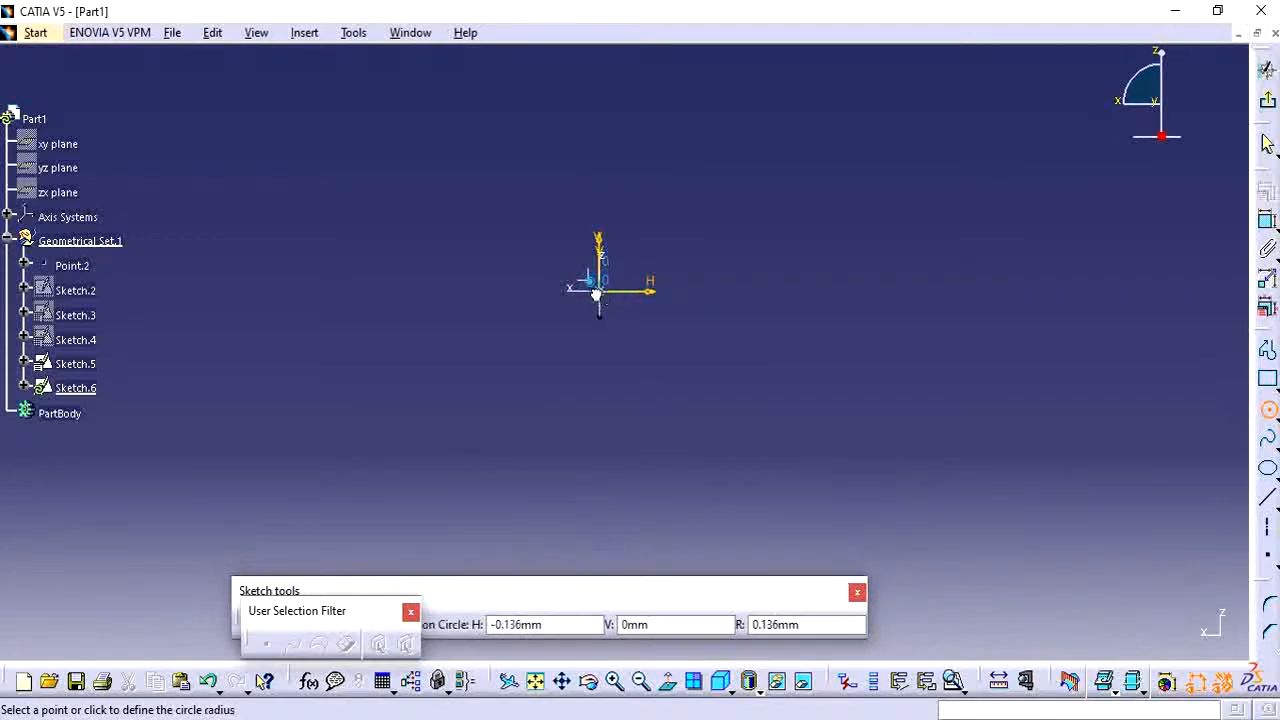
pyautogui.click(609, 318)
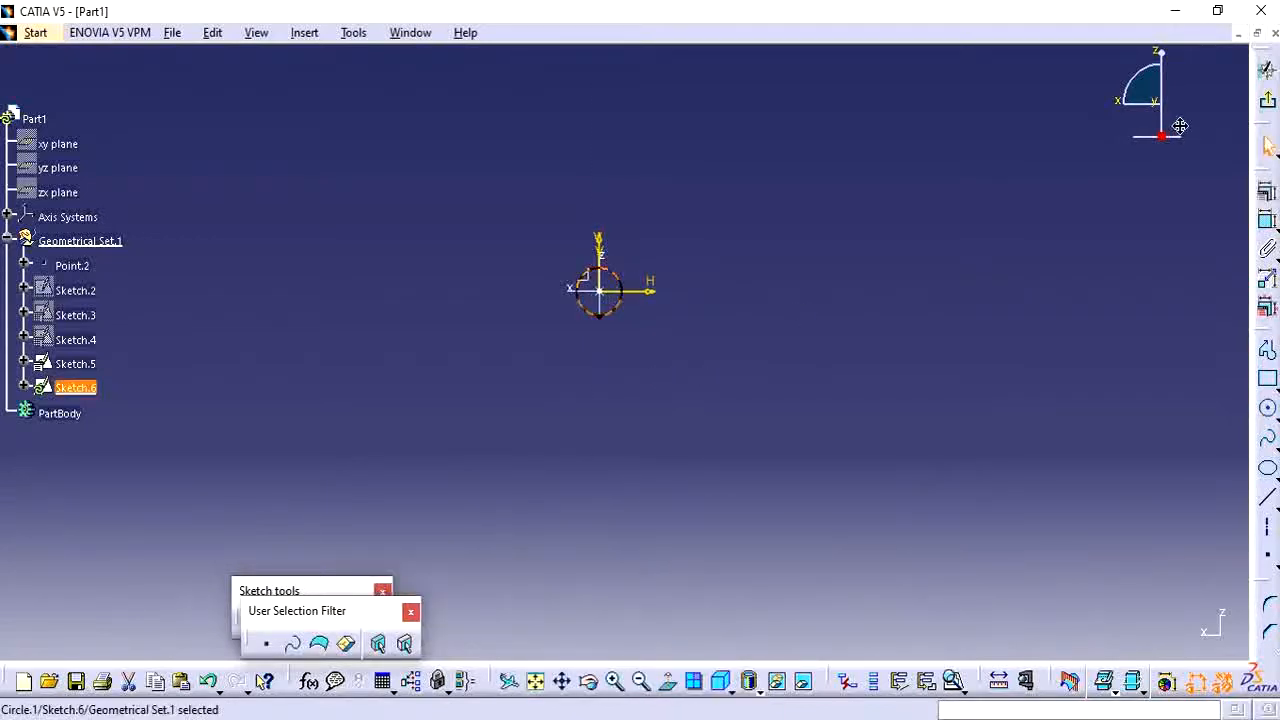
pyautogui.click(1268, 103)
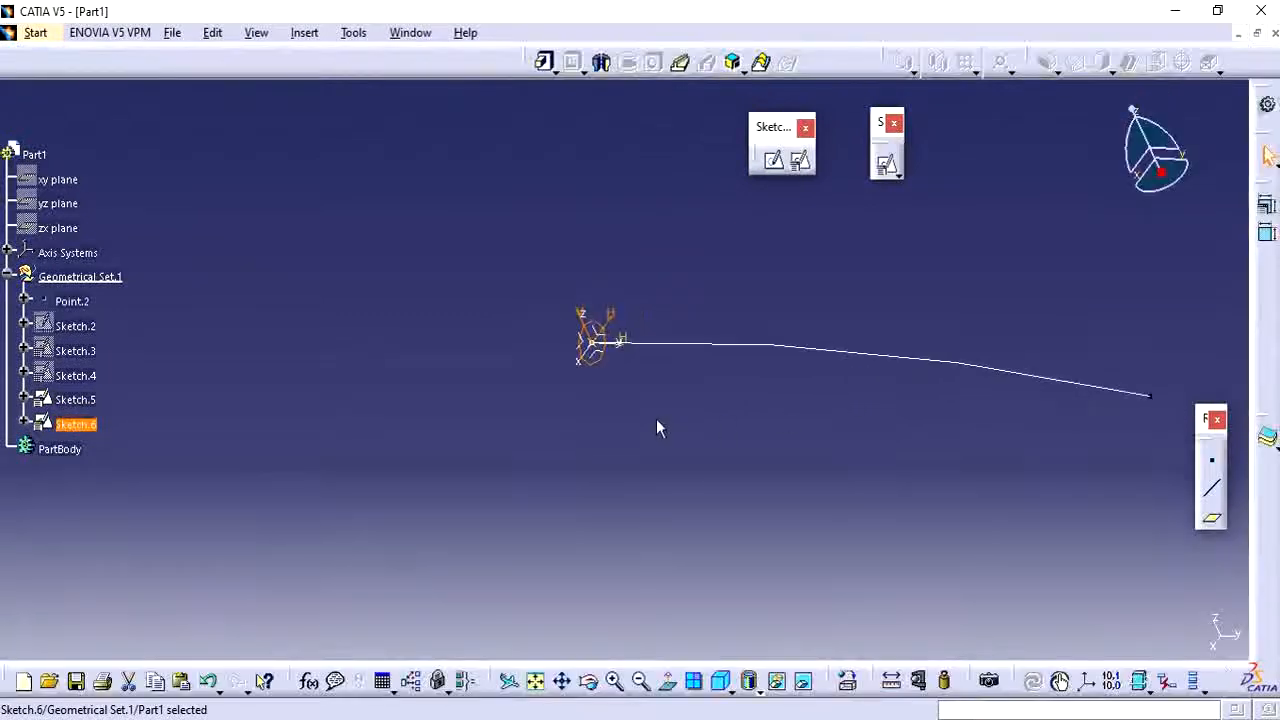
pyautogui.moveTo(657, 423); pyautogui.dragTo(681, 435, button='middle')
pyautogui.click(601, 449)
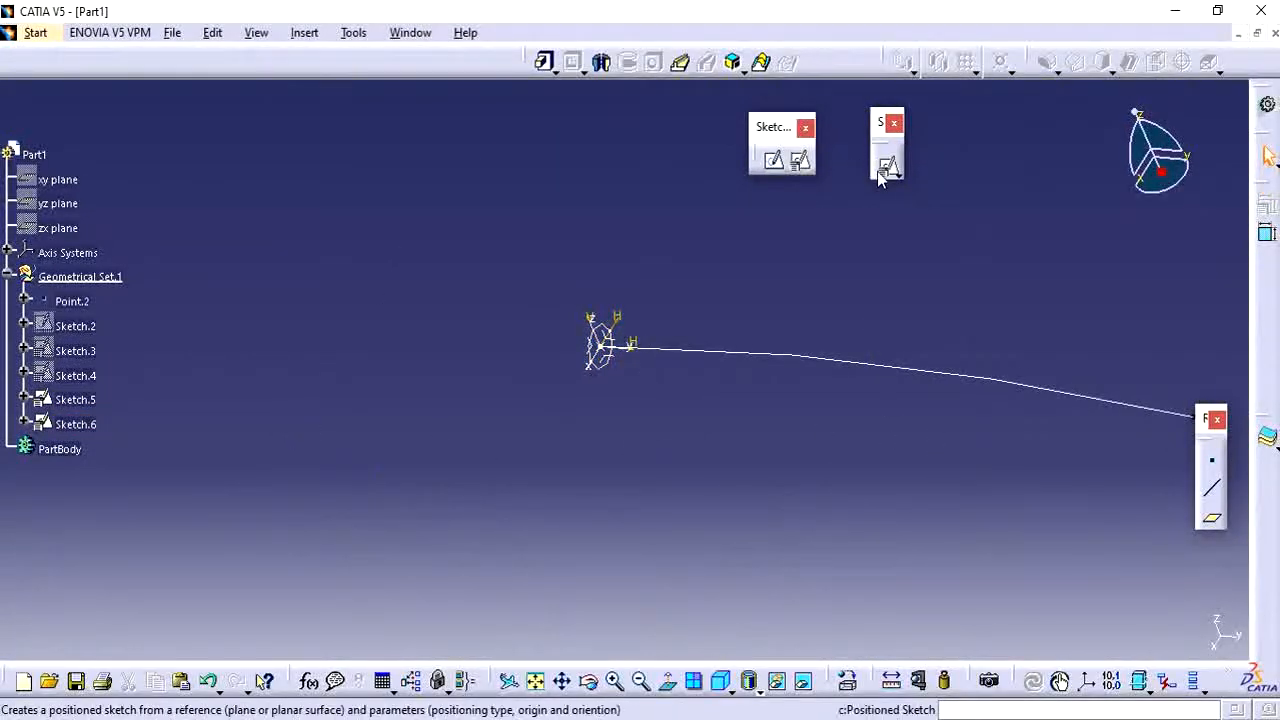
# Create a positioned sketch on the YZ plane of Axis System.2 with its origin at the Middle point of Sketch.5's arc
pyautogui.click(802, 163)
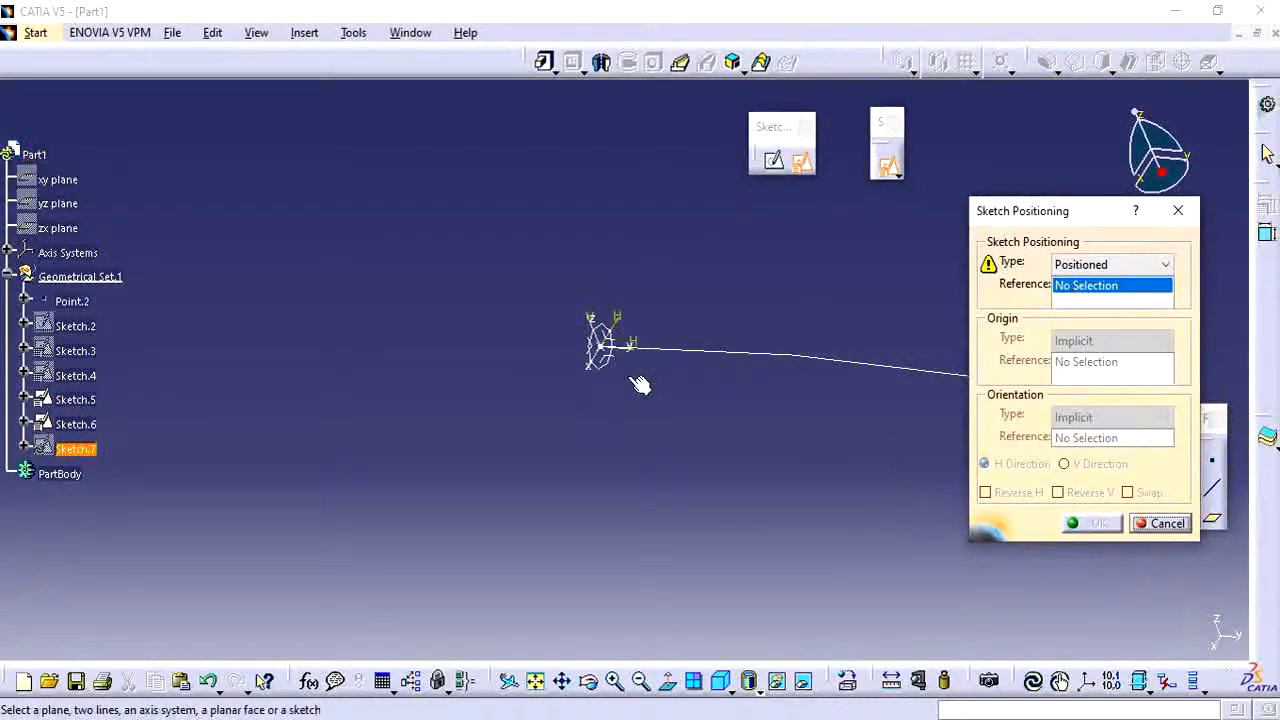
pyautogui.moveTo(640, 380)
pyautogui.mouseDown(button='middle')
pyautogui.moveTo(666, 397)
pyautogui.moveTo(654, 391)
pyautogui.moveTo(655, 348)
pyautogui.mouseUp(button='middle')
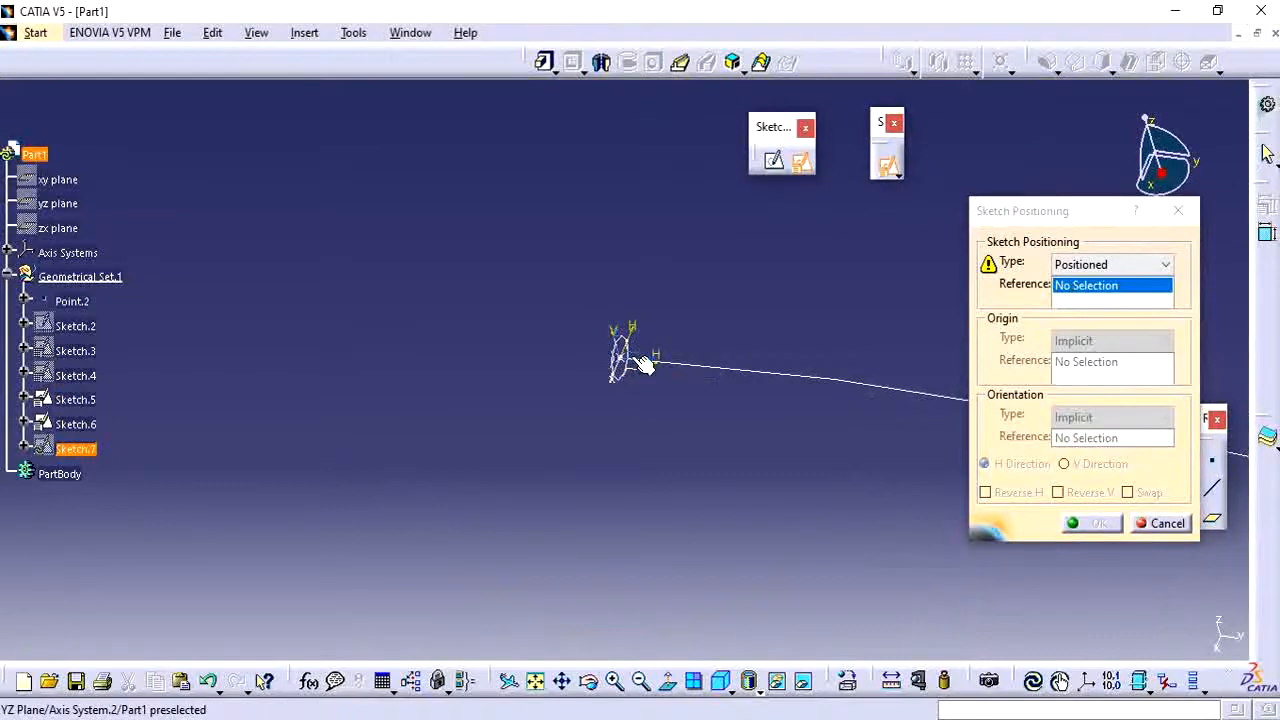
pyautogui.click(654, 350)
pyautogui.click(1125, 341)
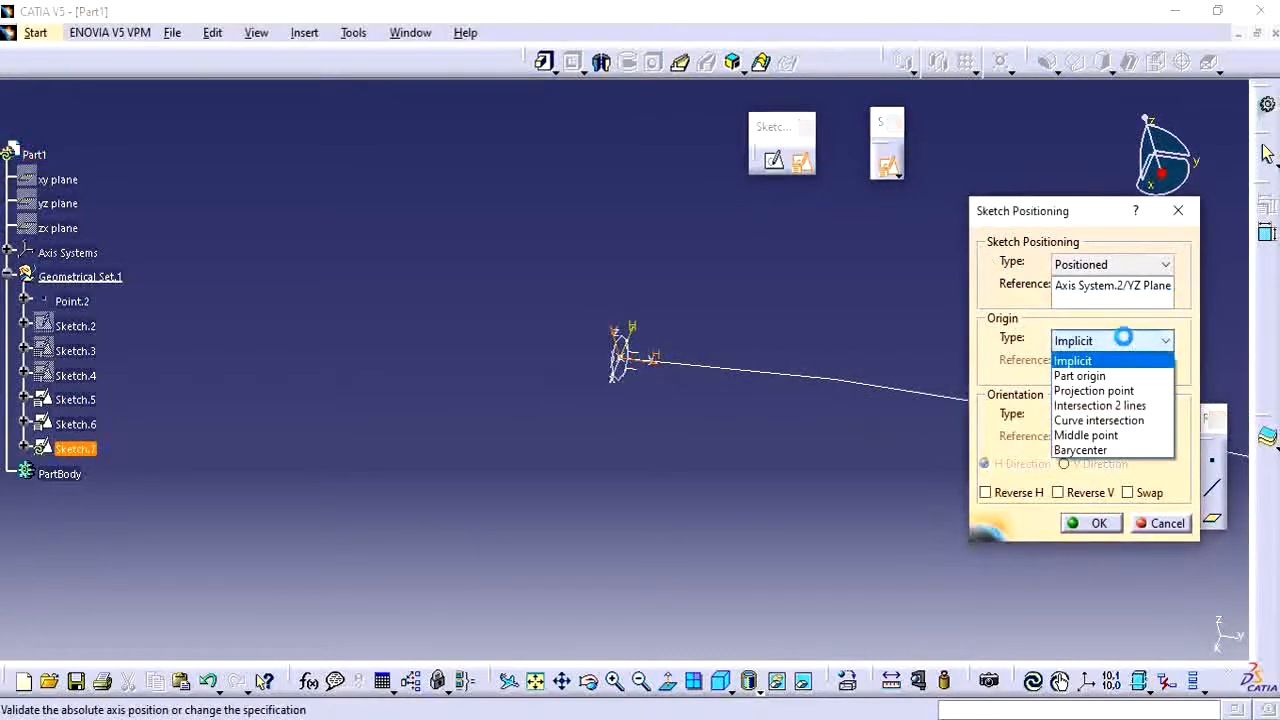
pyautogui.click(1117, 441)
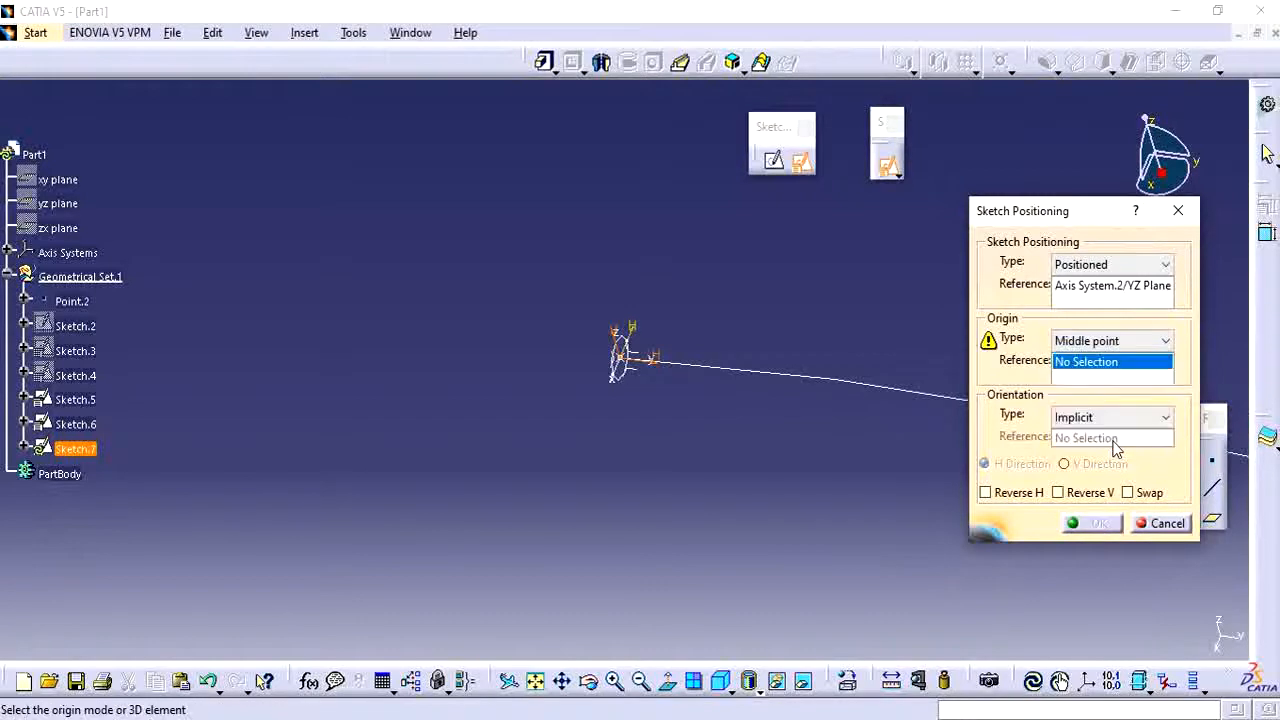
pyautogui.click(885, 390)
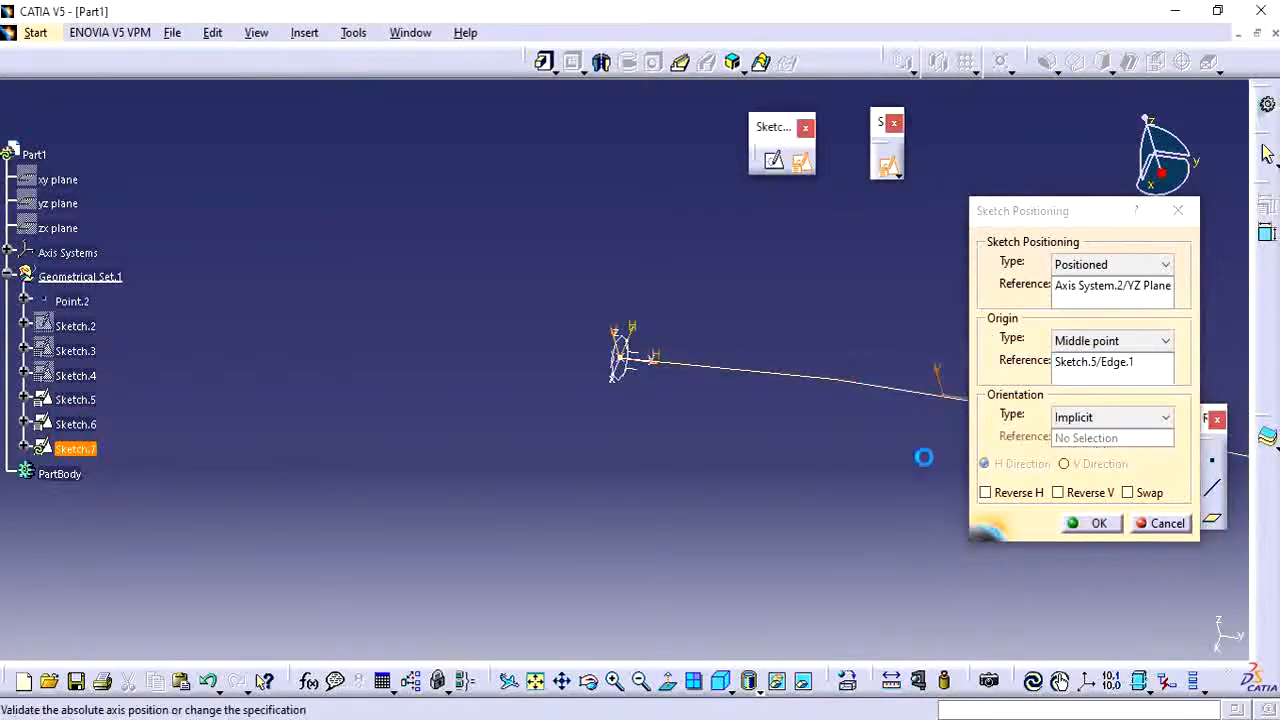
pyautogui.scroll(1, 881, 463)
pyautogui.moveTo(881, 463); pyautogui.dragTo(751, 314, button='middle')
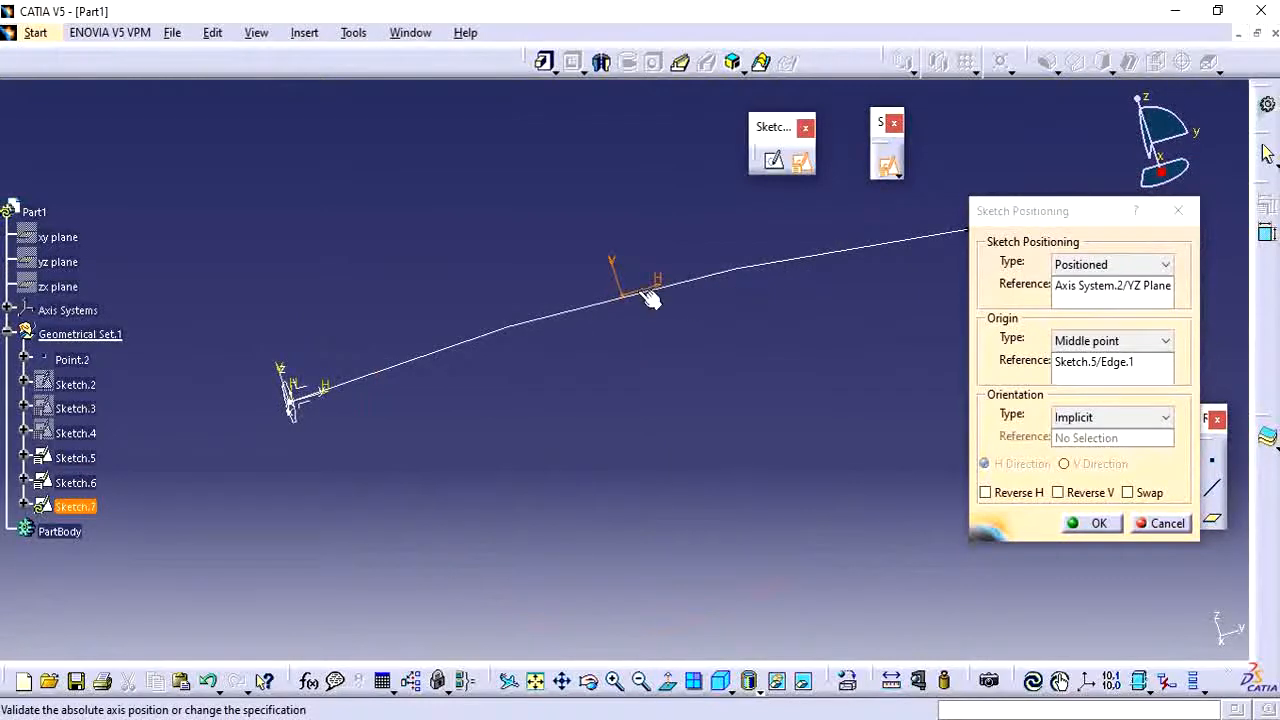
pyautogui.click(1104, 530)
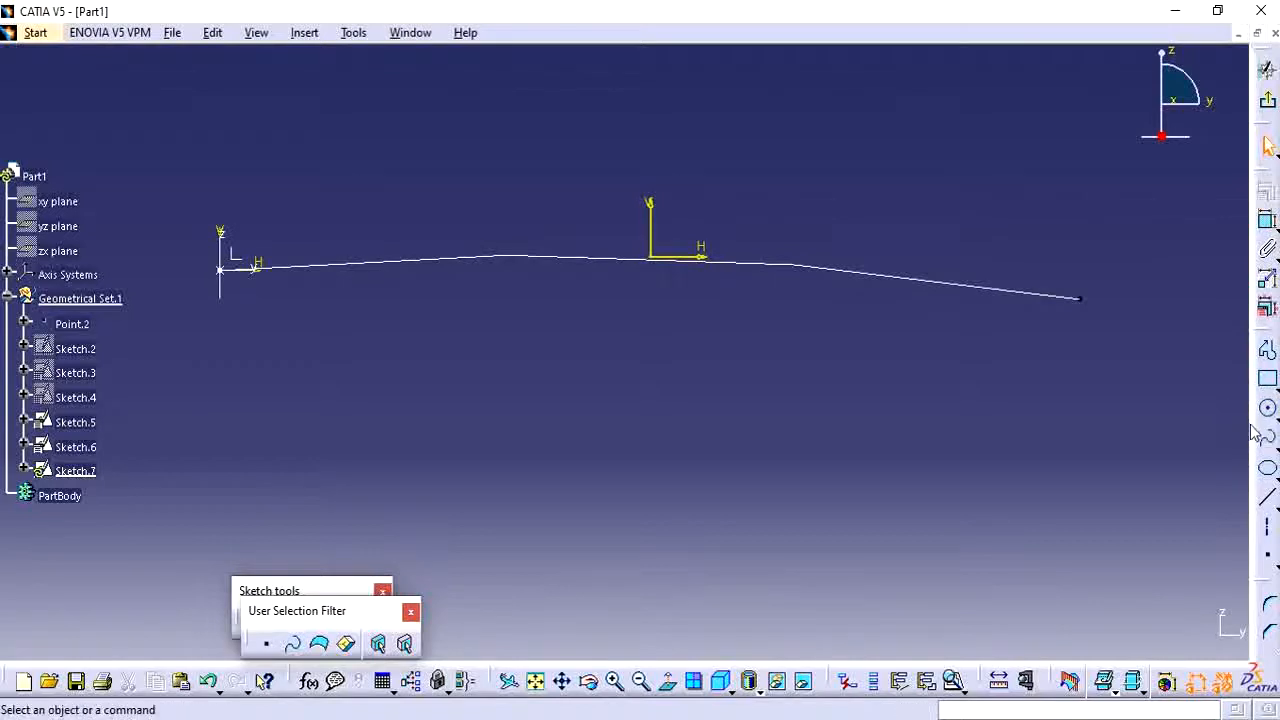
# Draw a vertical line about 8 mm long through the sketch origin, crossing the arc, and exit the sketch
pyautogui.click(1268, 495)
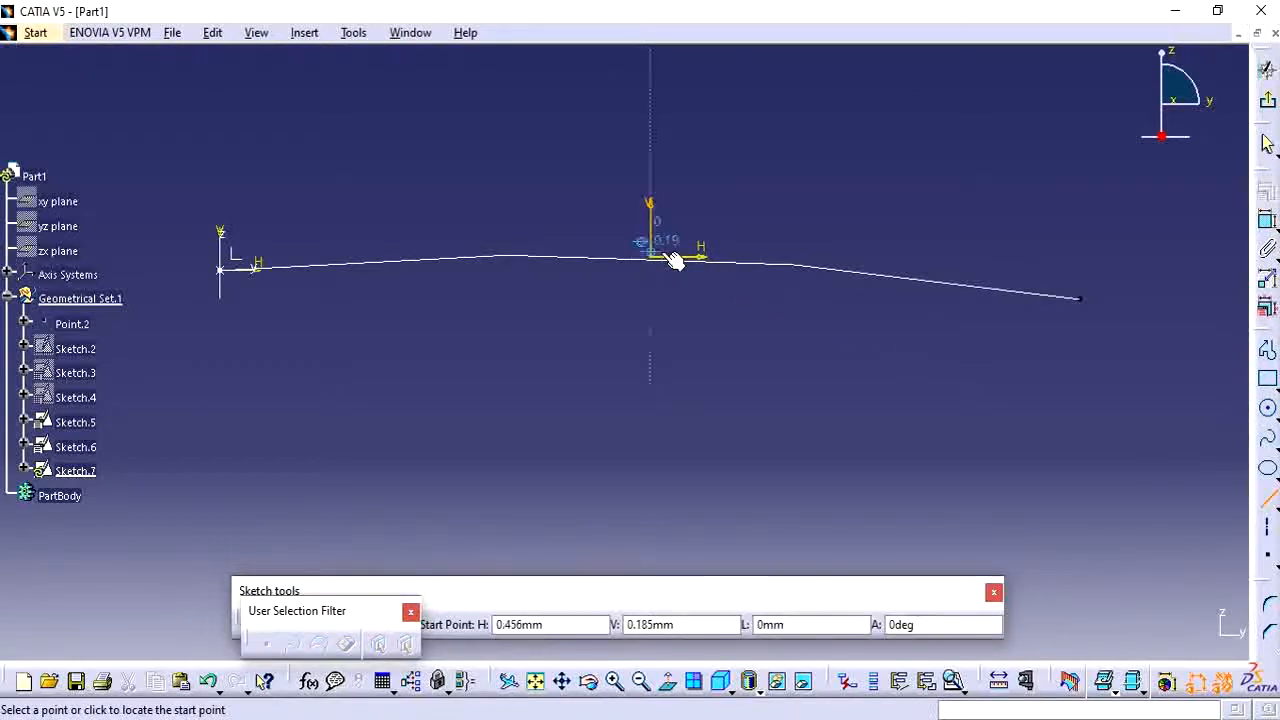
pyautogui.click(653, 304)
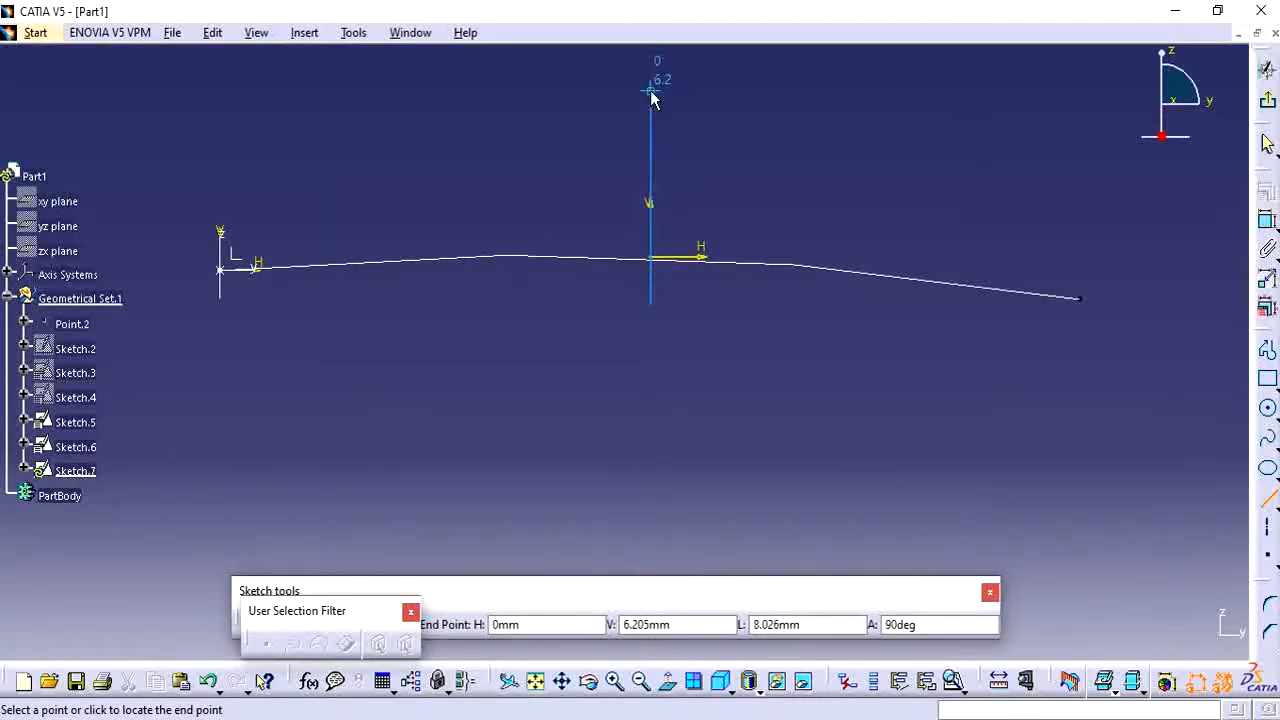
pyautogui.click(650, 90)
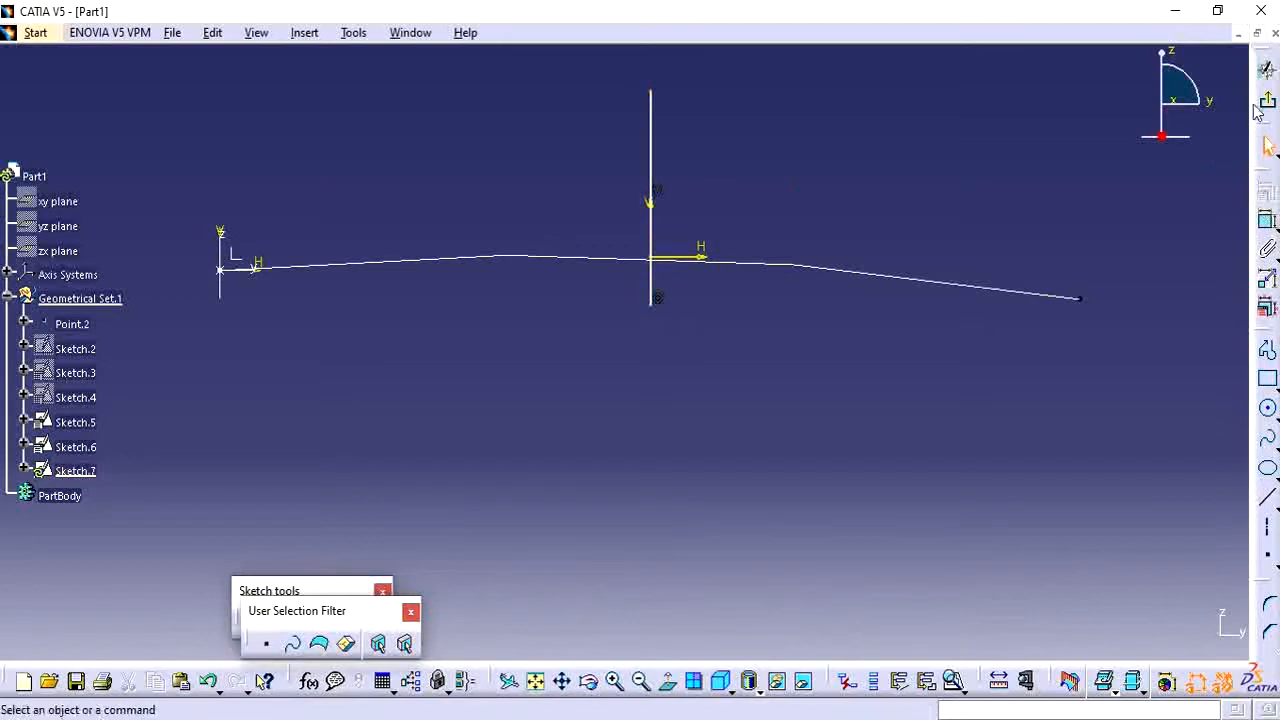
pyautogui.click(1266, 101)
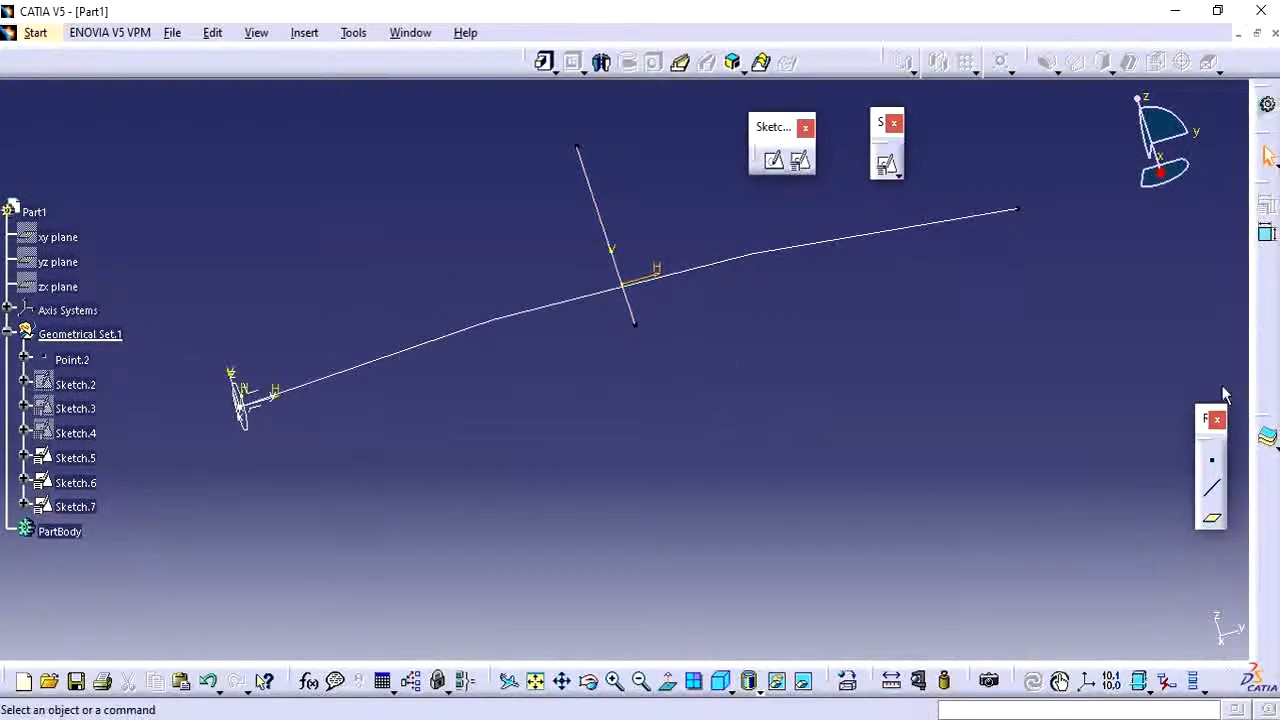
# Start another positioned sketch on the YZ plane of Axis System.2 with a Middle point origin referencing the arc of Sketch.5
pyautogui.click(800, 160)
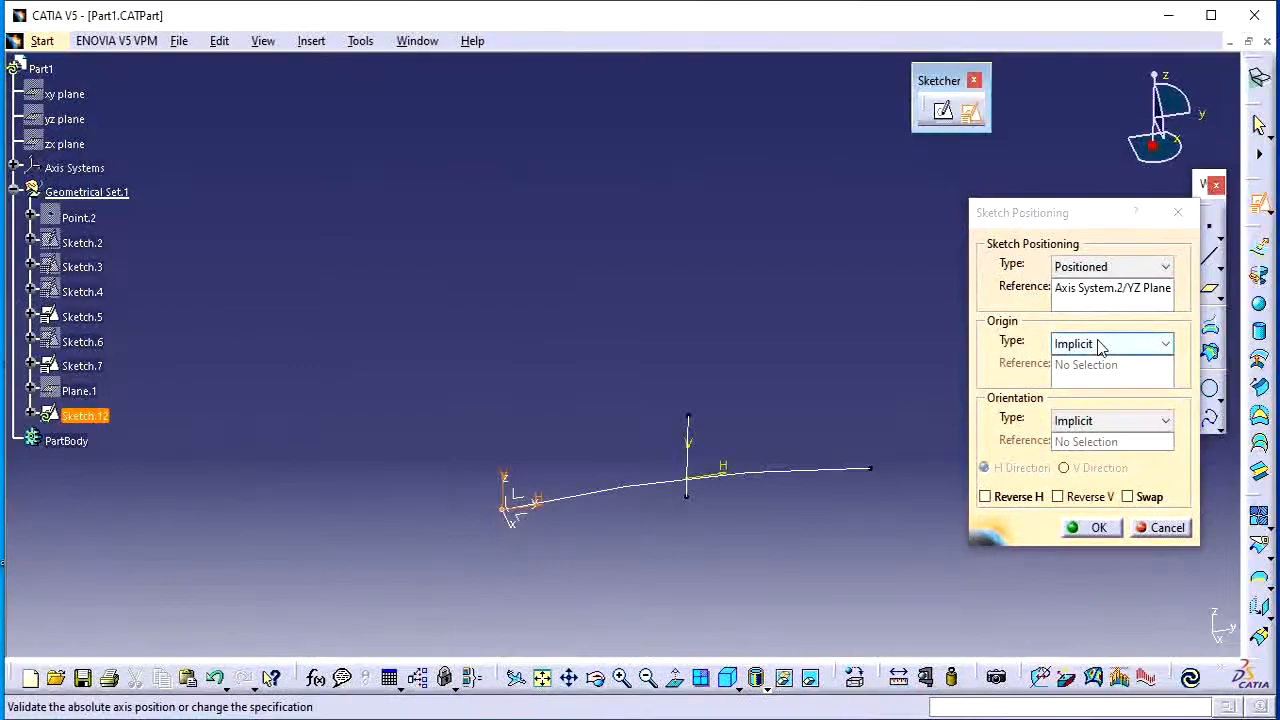
pyautogui.click(1100, 345)
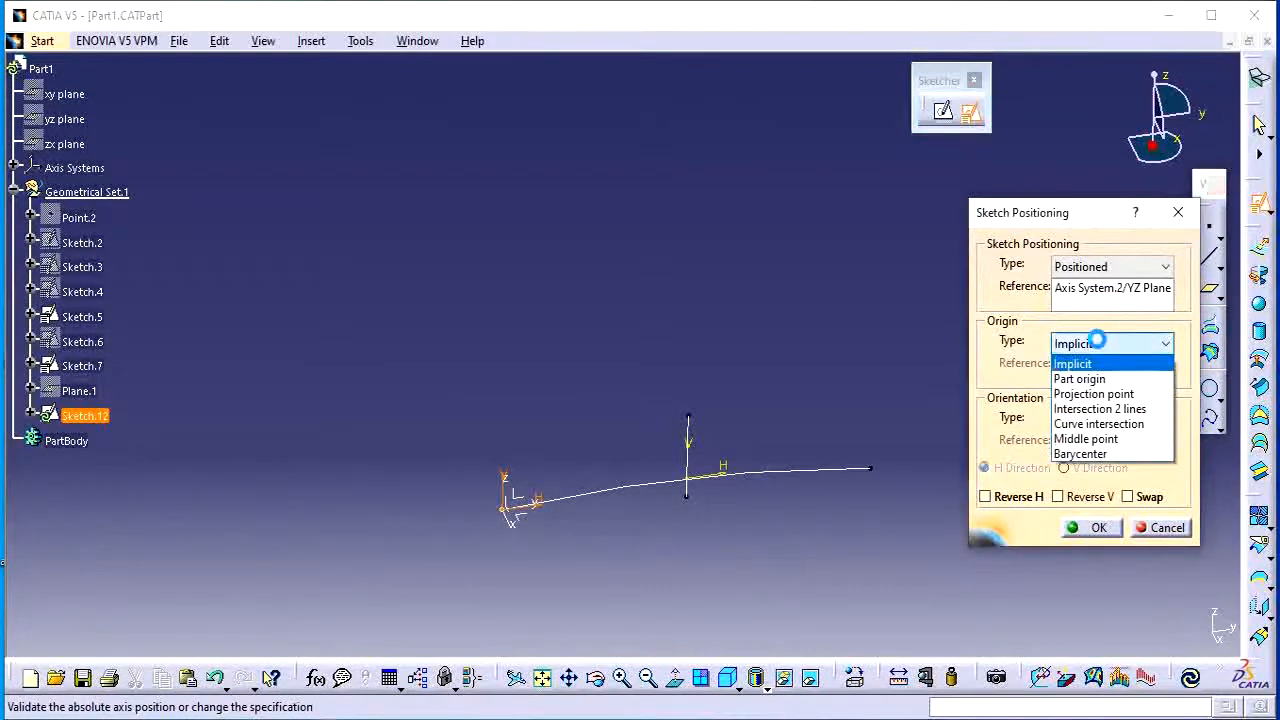
pyautogui.click(1086, 439)
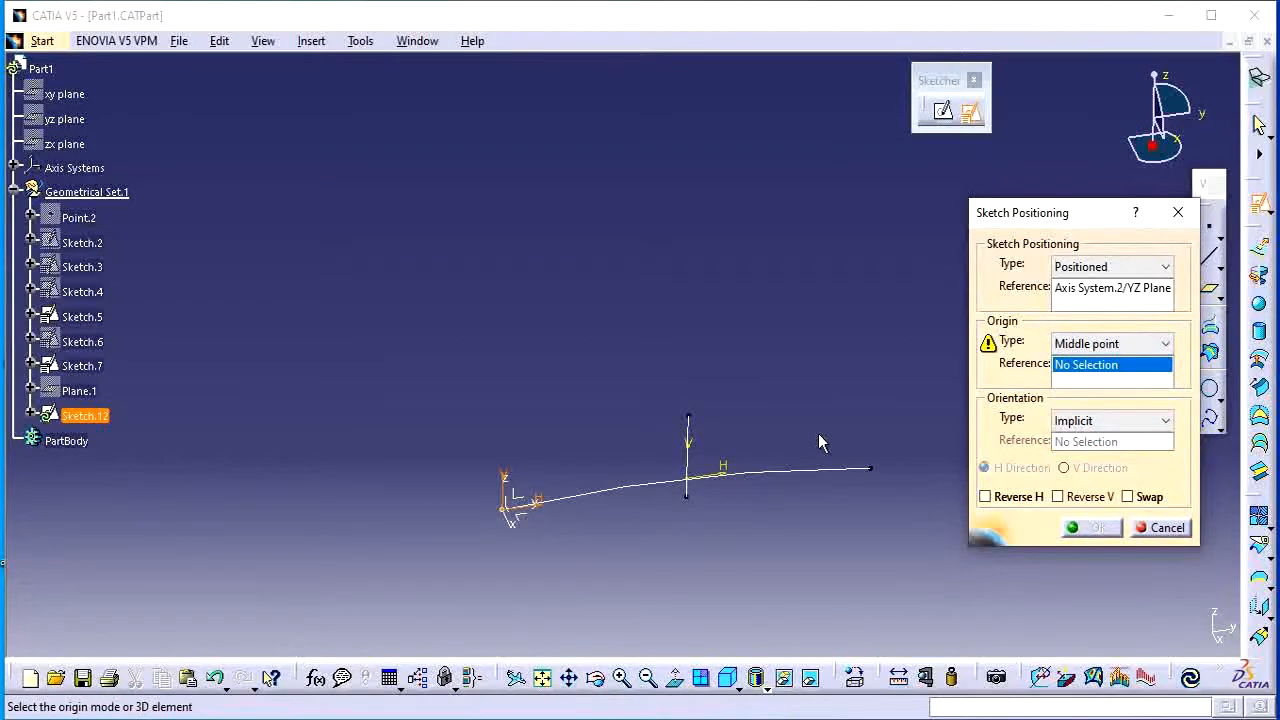
pyautogui.click(801, 482)
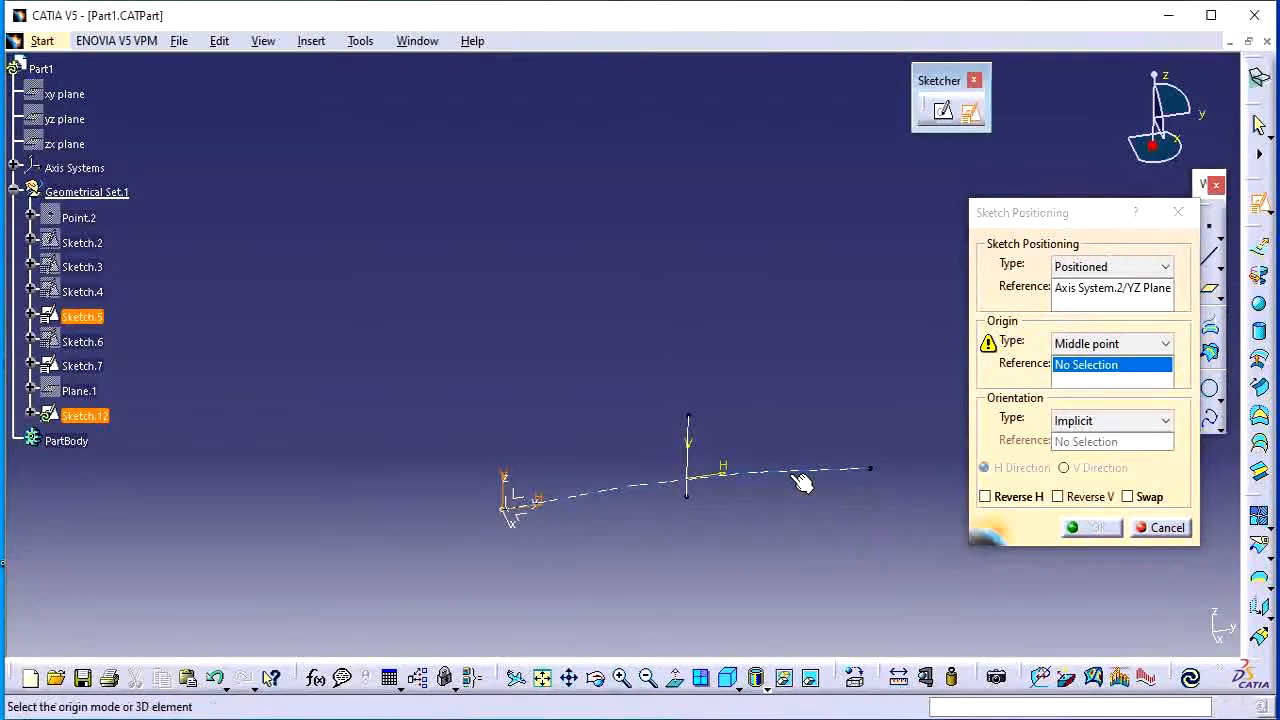
pyautogui.moveTo(753, 507); pyautogui.dragTo(770, 288, button='middle')
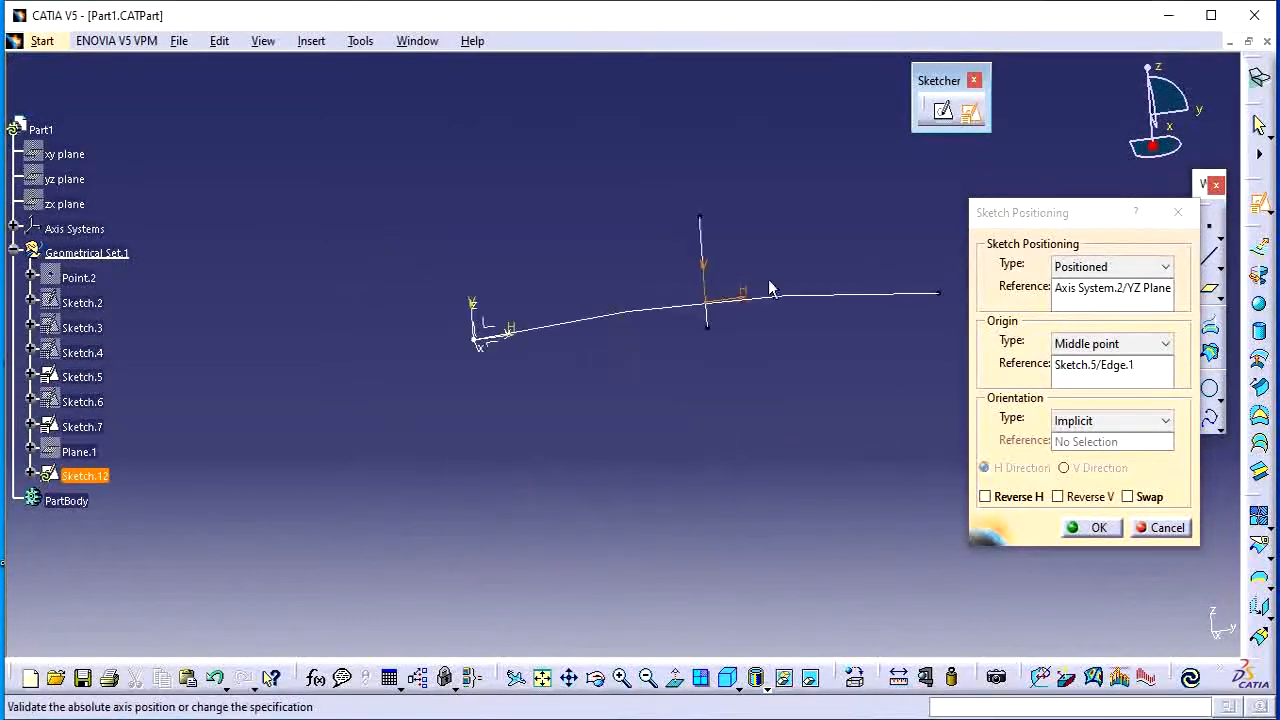
pyautogui.moveTo(866, 402)
pyautogui.mouseDown(button='middle')
pyautogui.moveTo(837, 443)
pyautogui.moveTo(838, 357)
pyautogui.mouseUp(button='middle')
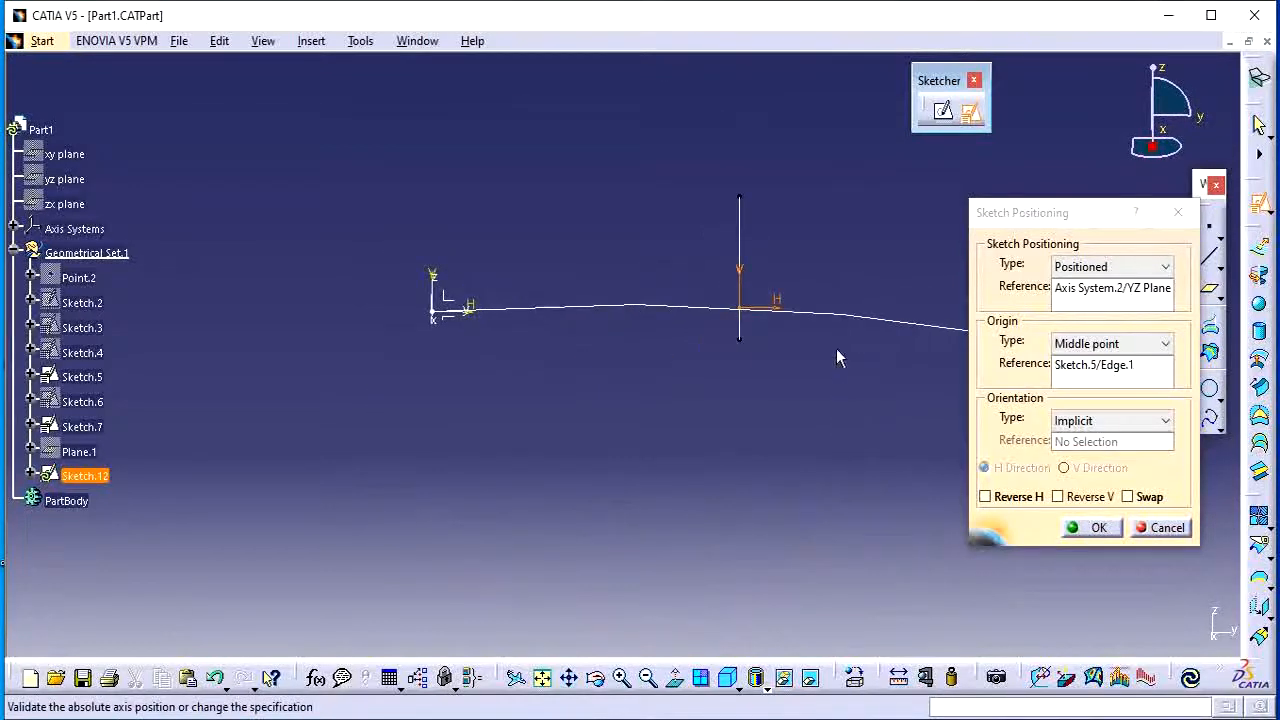
# Keep the Middle point origin with Implicit orientation, confirm the sketch positioning, and exit the sketch without drawing anything
pyautogui.click(1128, 340)
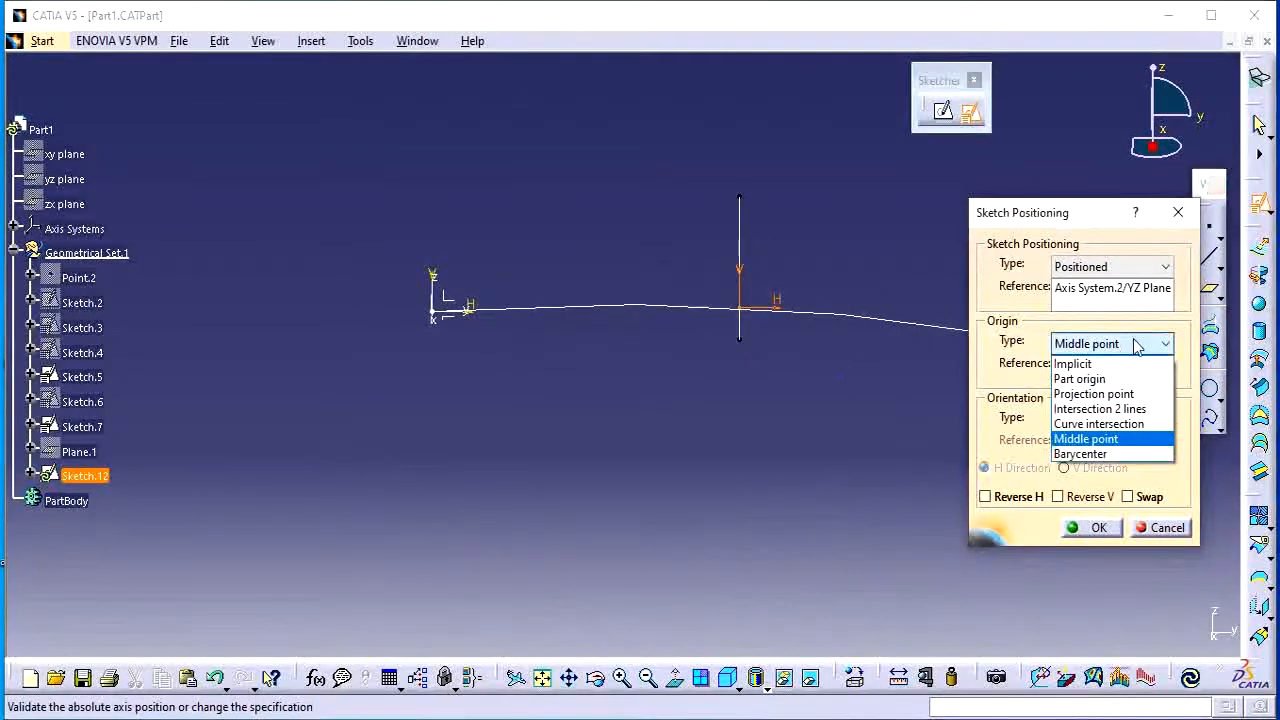
pyautogui.click(1135, 345)
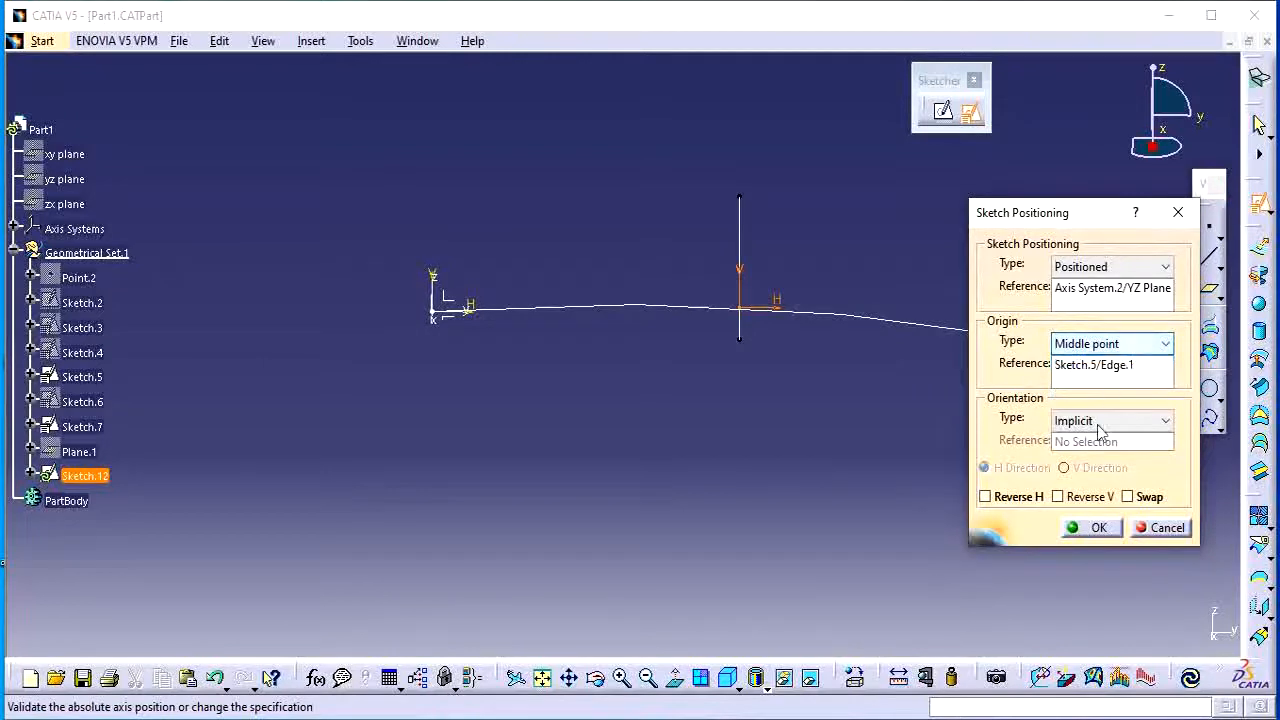
pyautogui.click(1092, 528)
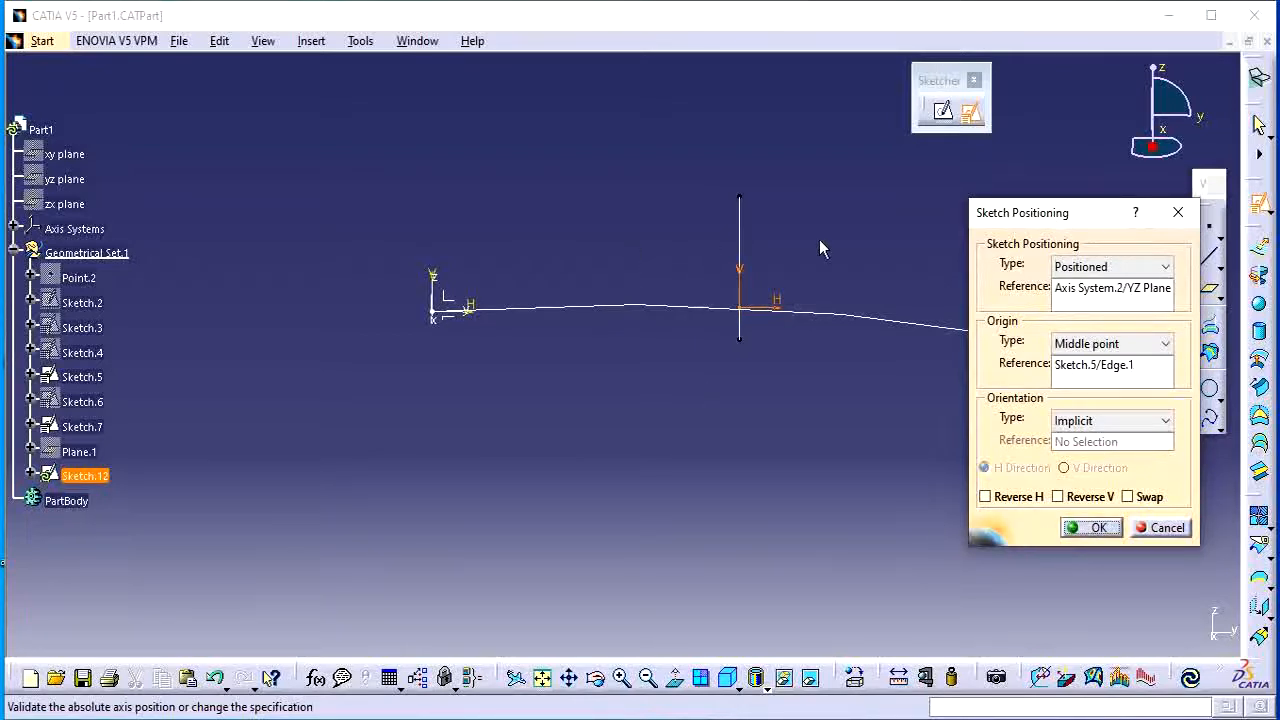
pyautogui.moveTo(680, 371); pyautogui.dragTo(697, 268, button='middle')
pyautogui.moveTo(427, 397); pyautogui.dragTo(440, 470, button='middle')
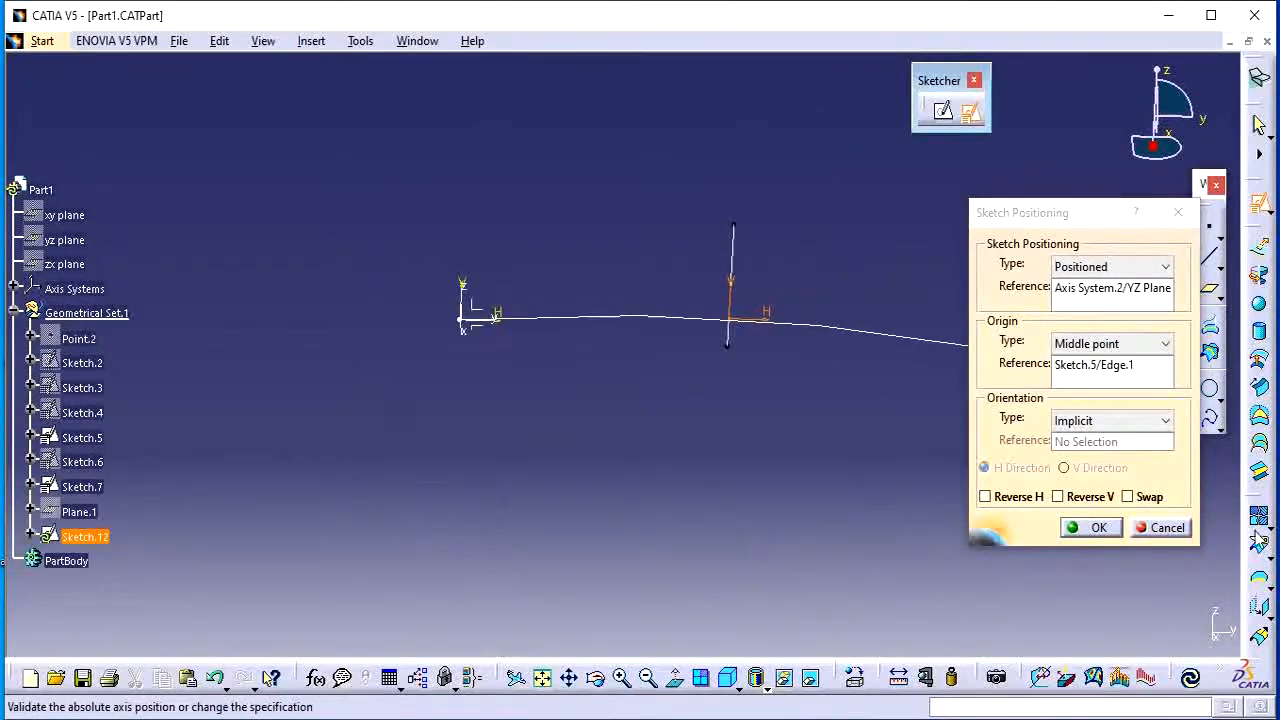
pyautogui.click(1097, 530)
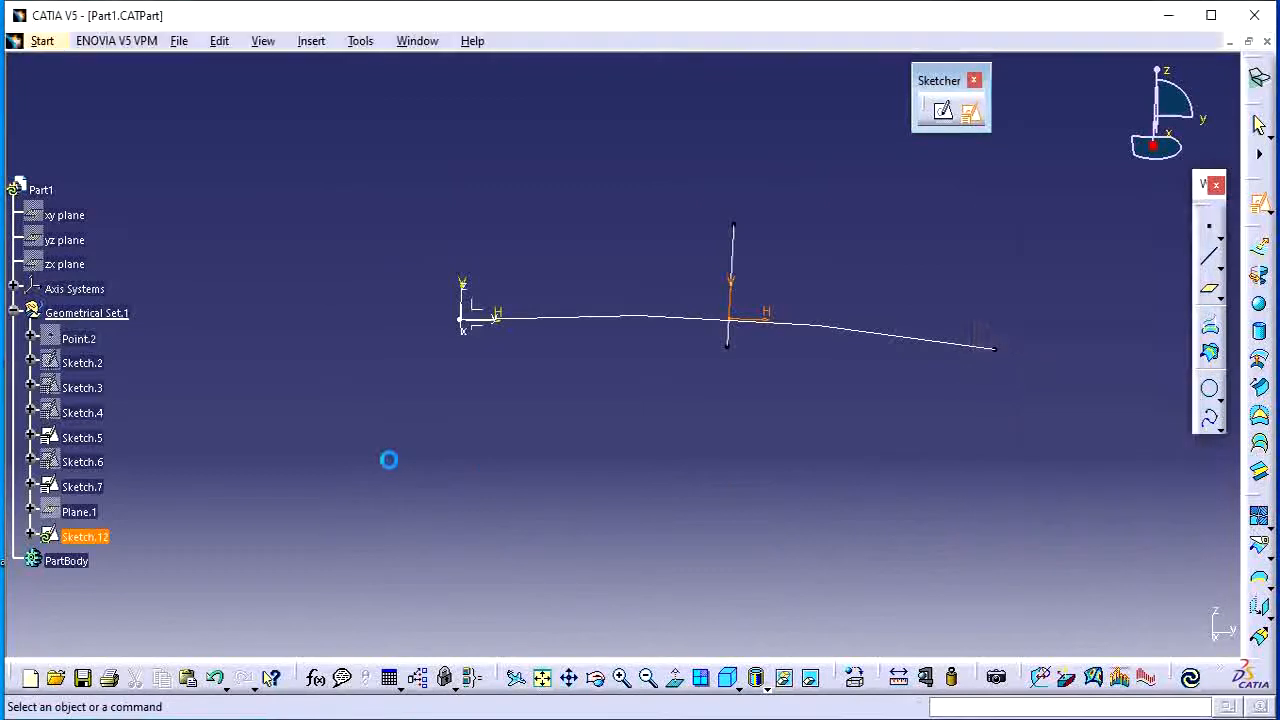
pyautogui.click(85, 536)
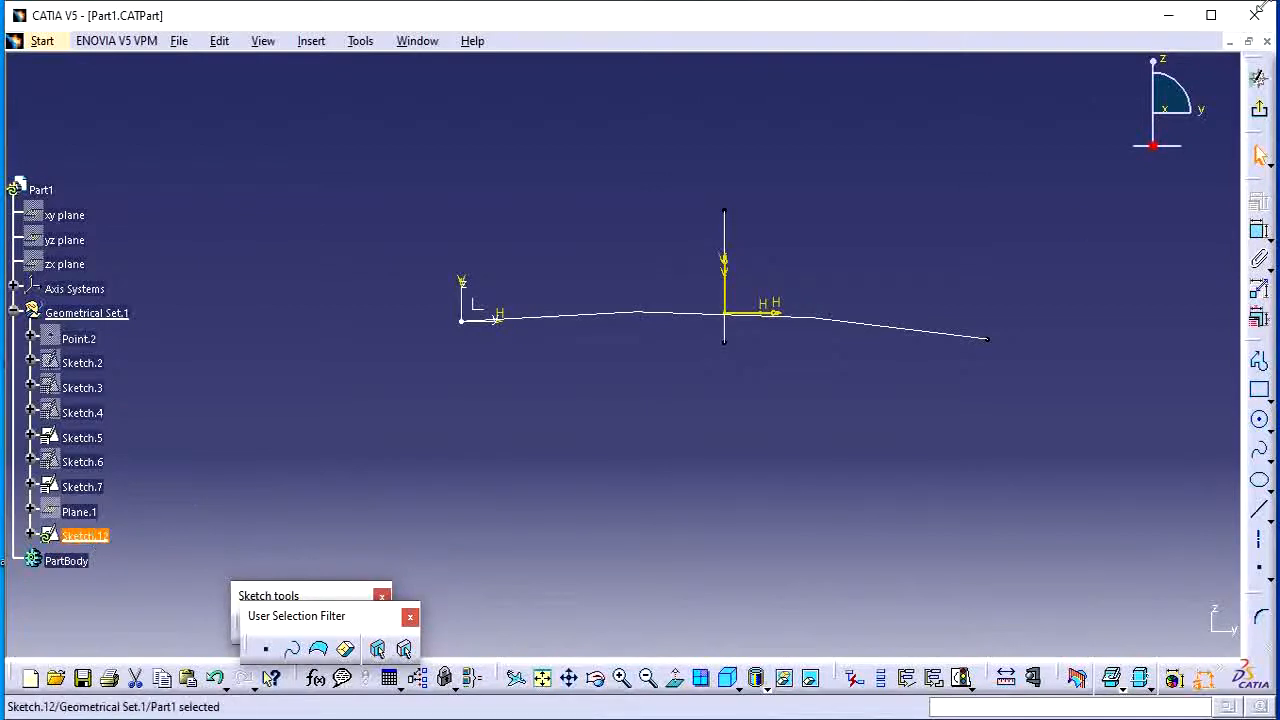
pyautogui.click(1259, 108)
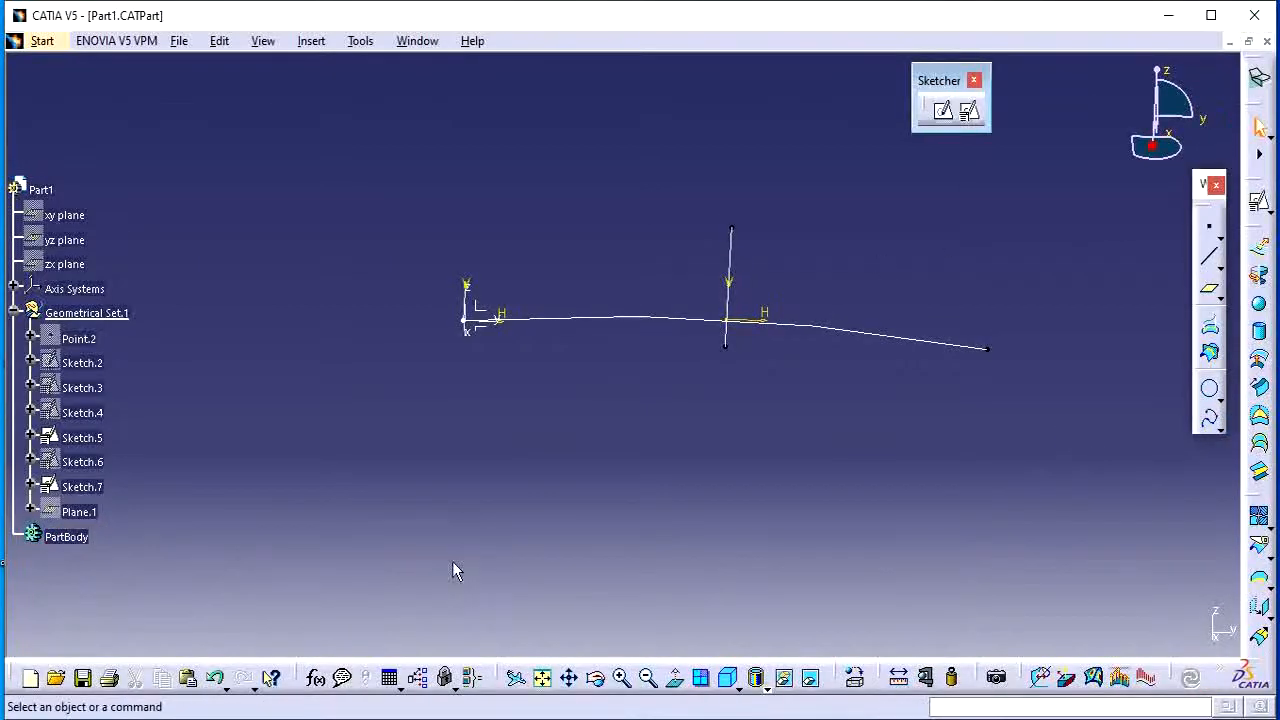
pyautogui.moveTo(460, 510)
pyautogui.mouseDown(button='middle')
pyautogui.moveTo(471, 434)
pyautogui.moveTo(480, 460)
pyautogui.mouseUp(button='middle')
pyautogui.moveTo(500, 380)
pyautogui.mouseDown(button='middle')
pyautogui.moveTo(583, 451)
pyautogui.moveTo(577, 411)
pyautogui.moveTo(908, 407)
pyautogui.moveTo(910, 372)
pyautogui.mouseUp(button='middle')
pyautogui.click(970, 111)
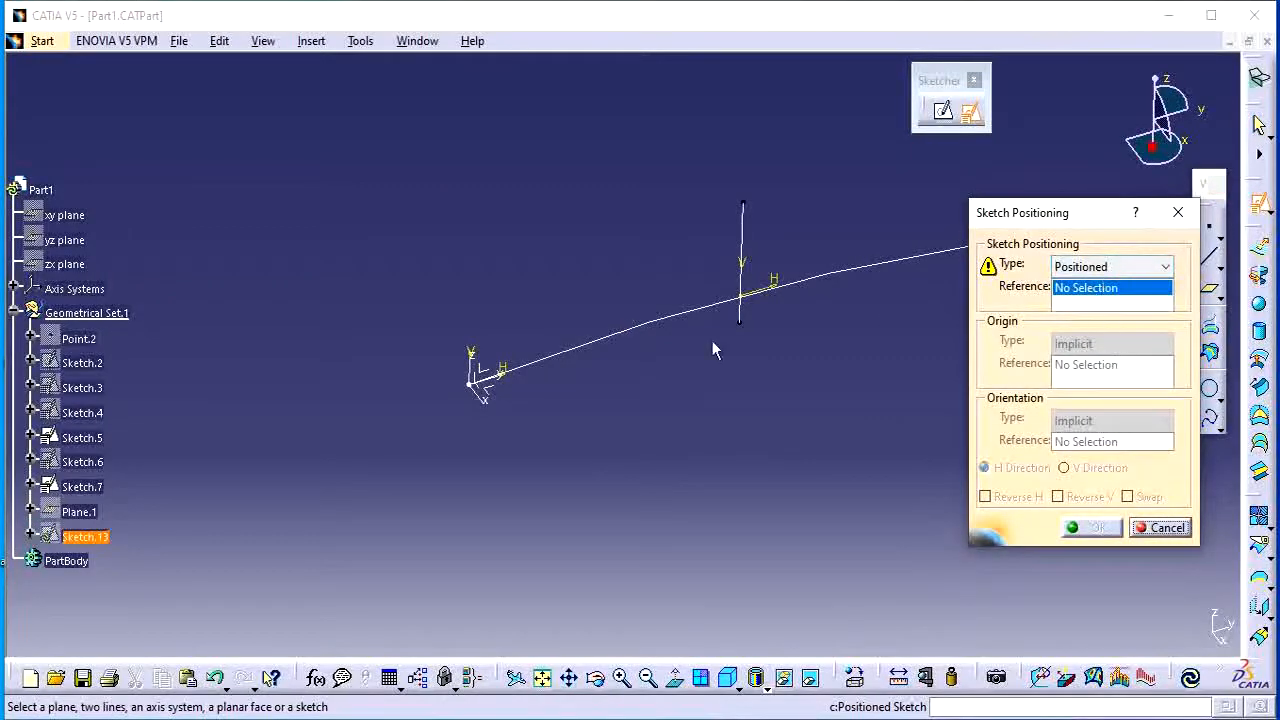
pyautogui.click(478, 372)
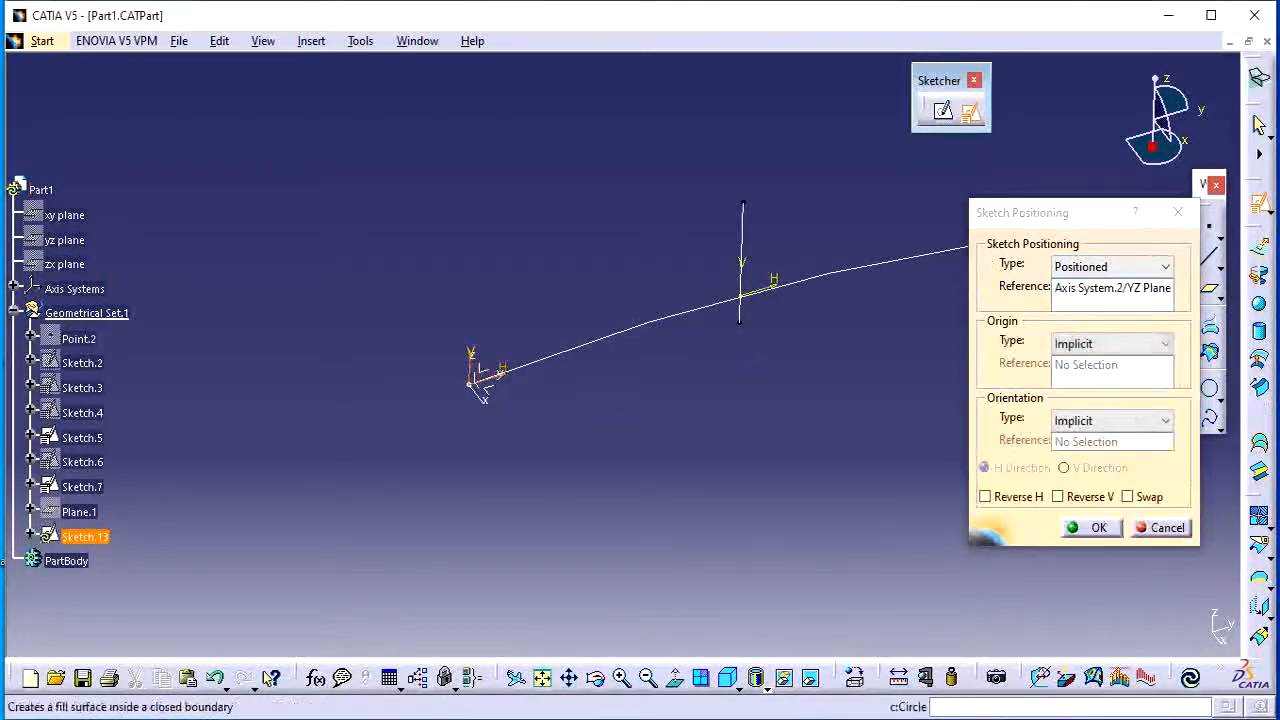
pyautogui.click(1112, 343)
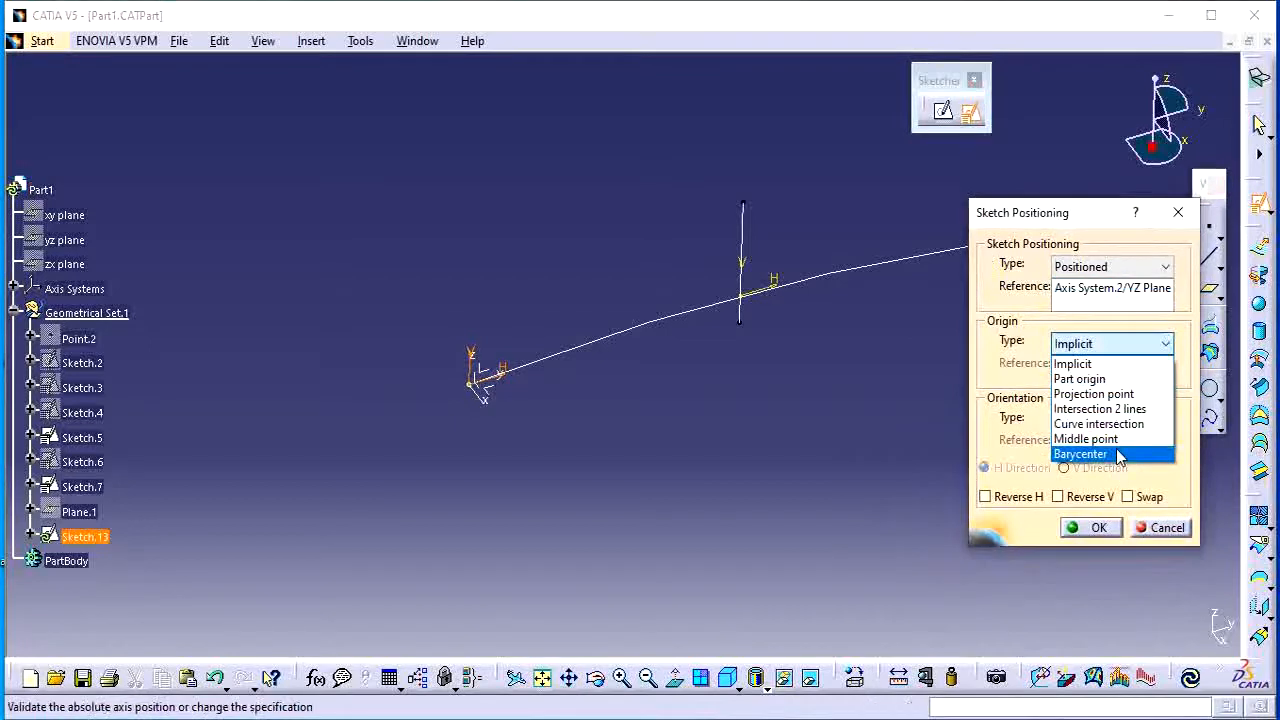
pyautogui.click(1080, 454)
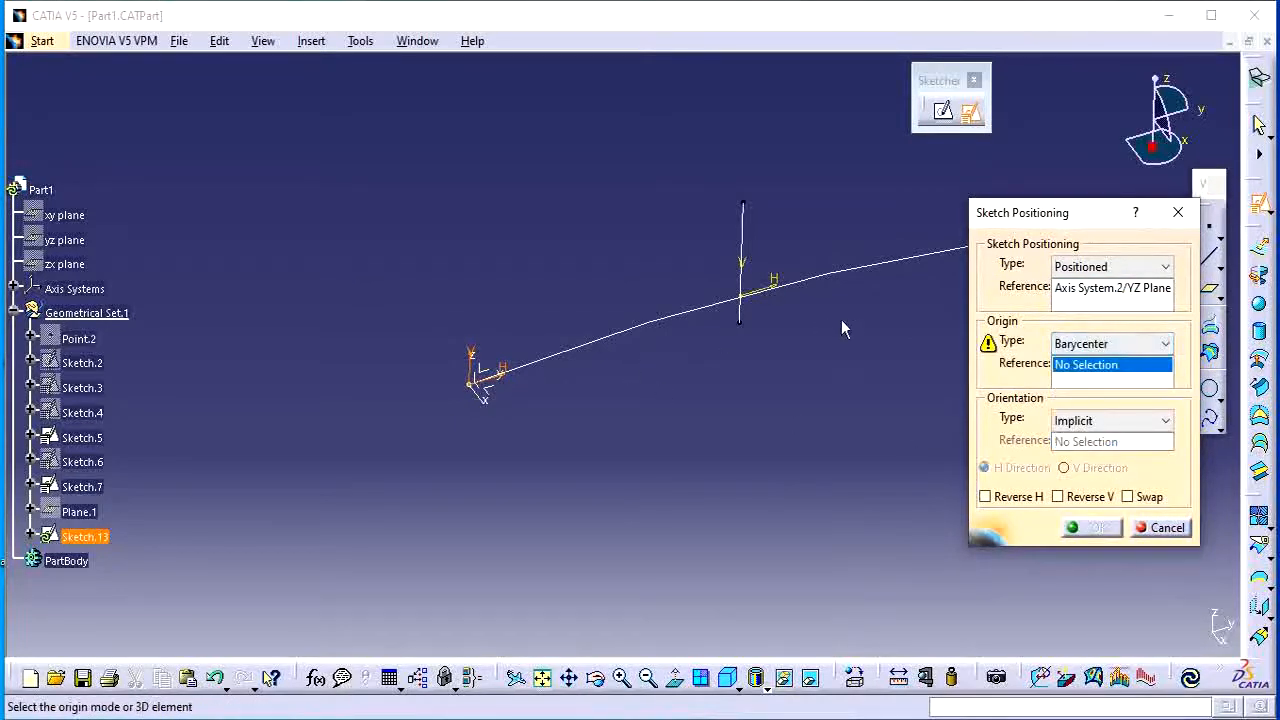
pyautogui.click(1165, 528)
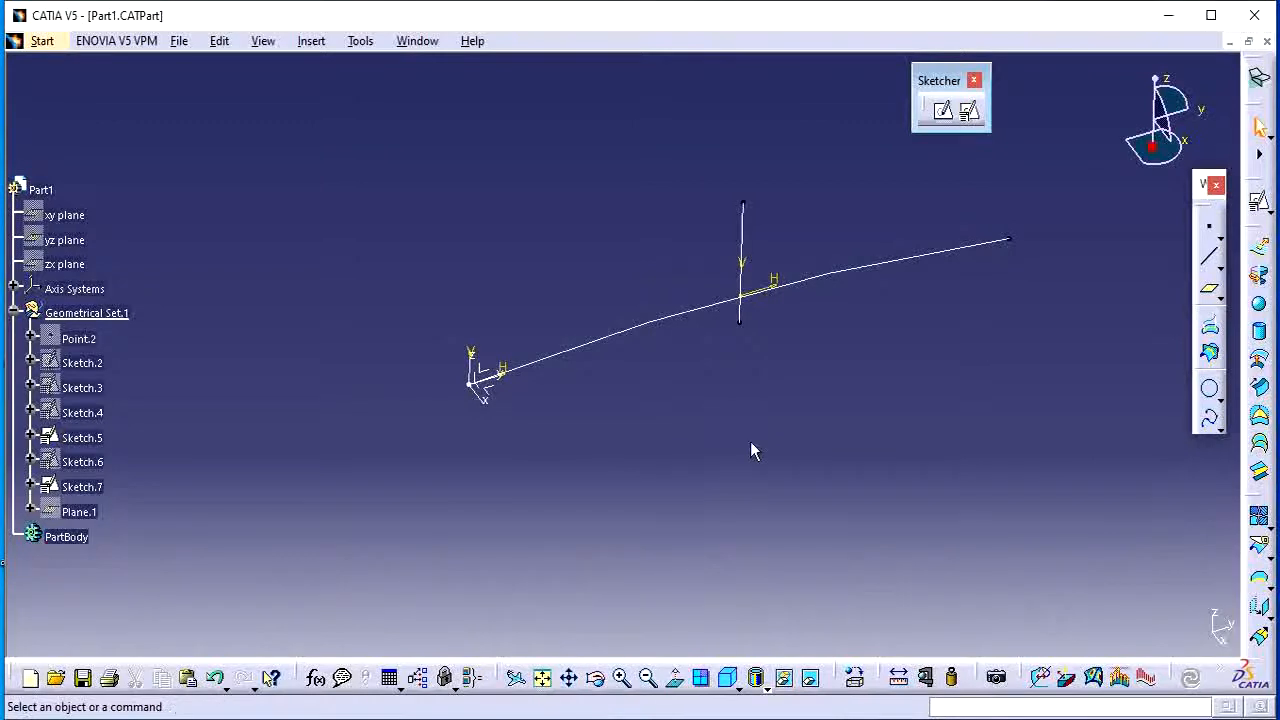
# Extrude the Sketch.5 arc into a surface with a 20 mm limit and mirrored extent
pyautogui.click(1261, 254)
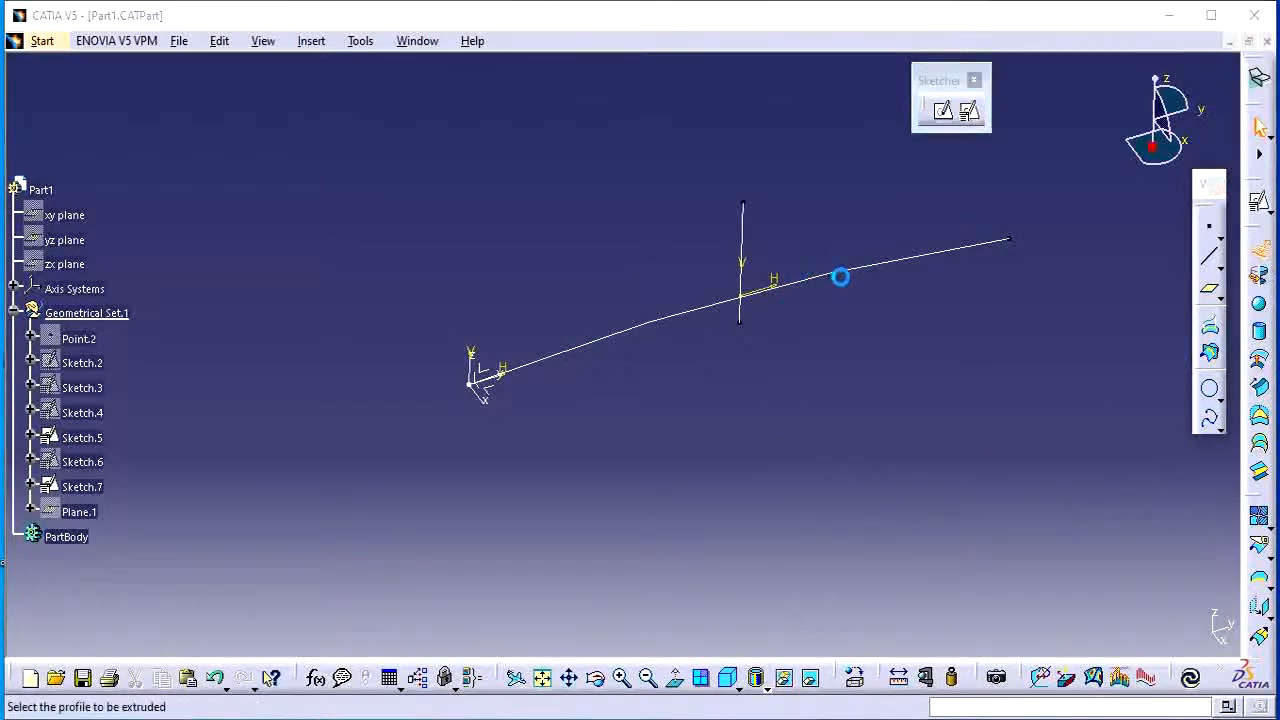
pyautogui.click(830, 294)
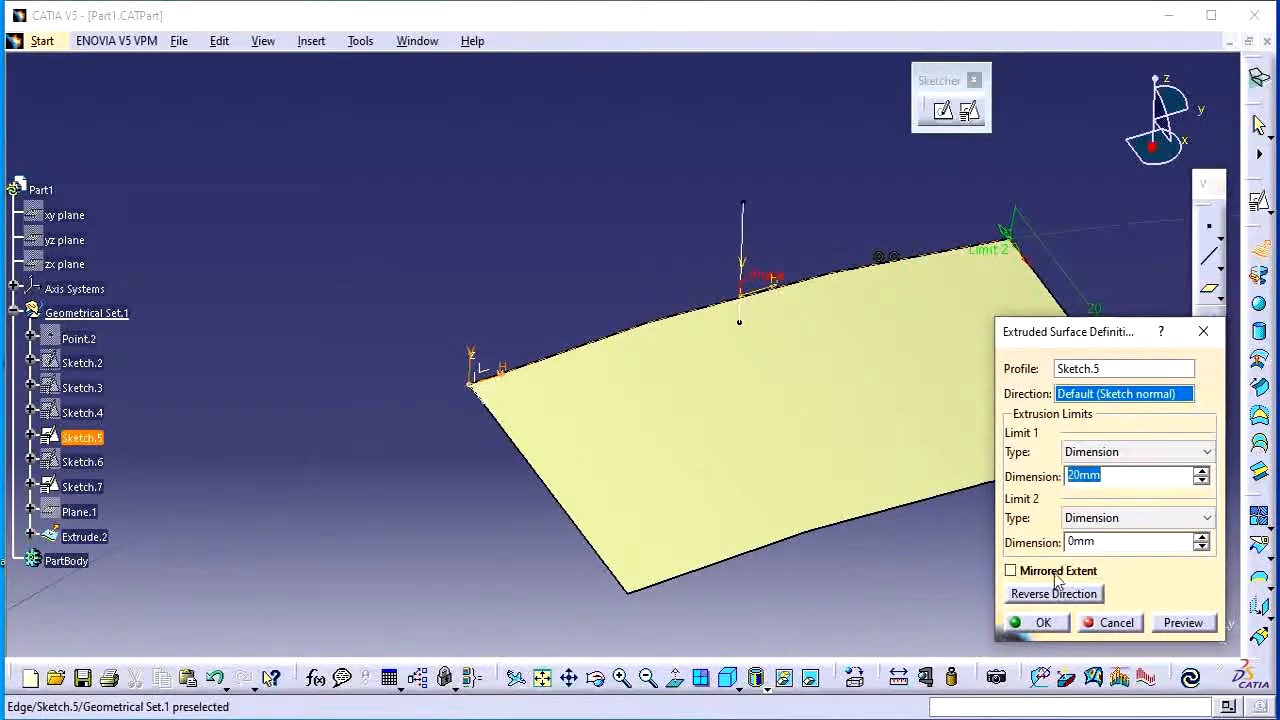
pyautogui.click(1010, 570)
pyautogui.click(1032, 622)
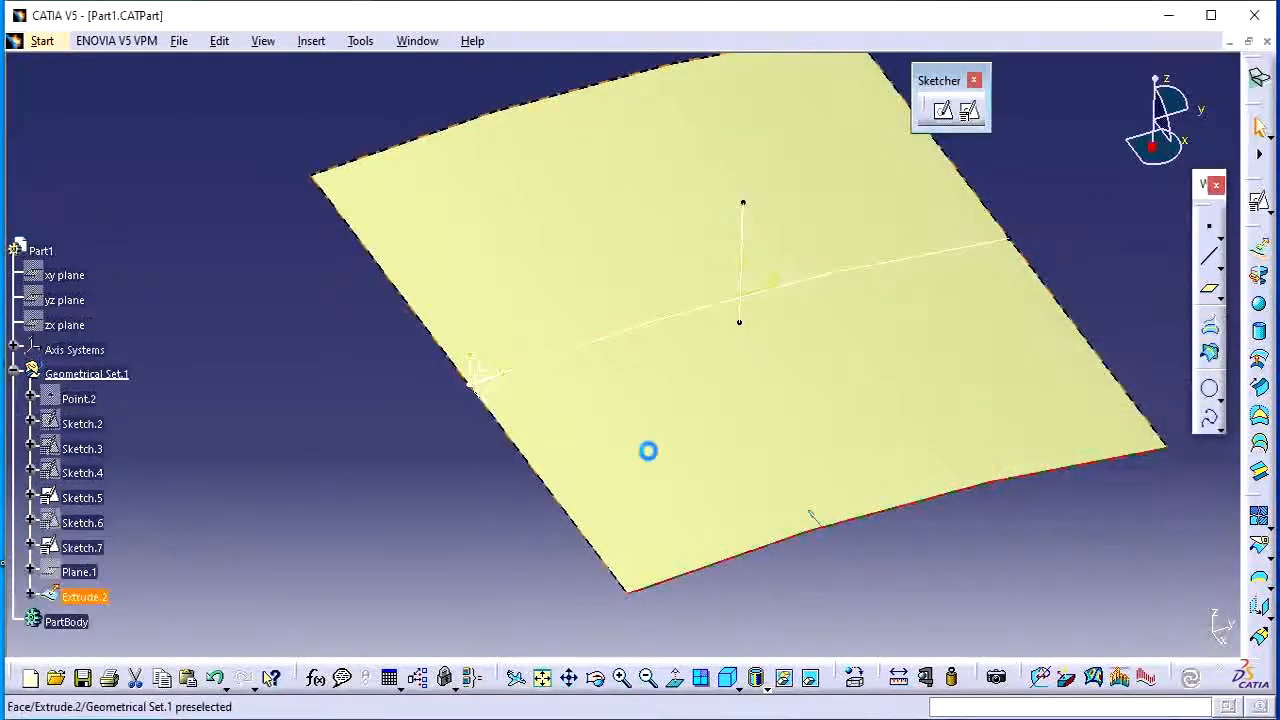
pyautogui.keyDown('ctrl'); pyautogui.moveTo(648, 451); pyautogui.dragTo(643, 489, button='middle'); pyautogui.keyUp('ctrl')
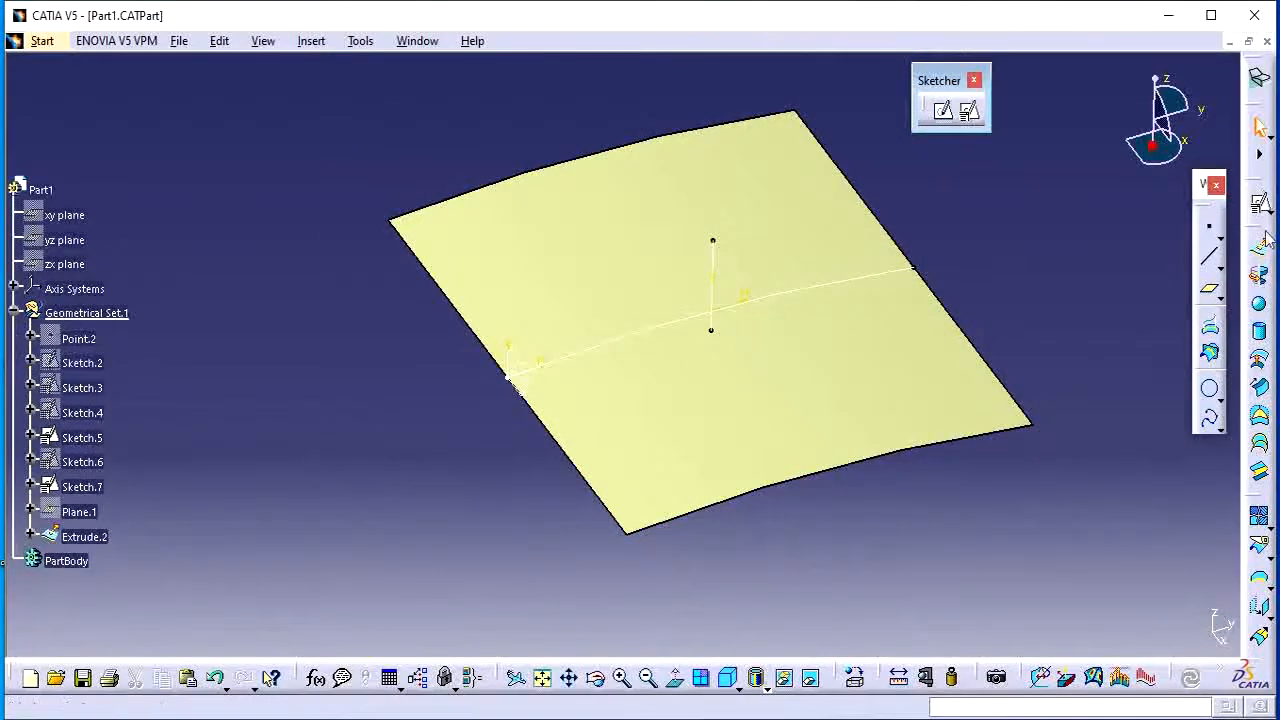
# Create a positioned sketch on the YZ plane of Axis System.2 with a Barycenter origin referencing the extruded surface's face
pyautogui.click(969, 110)
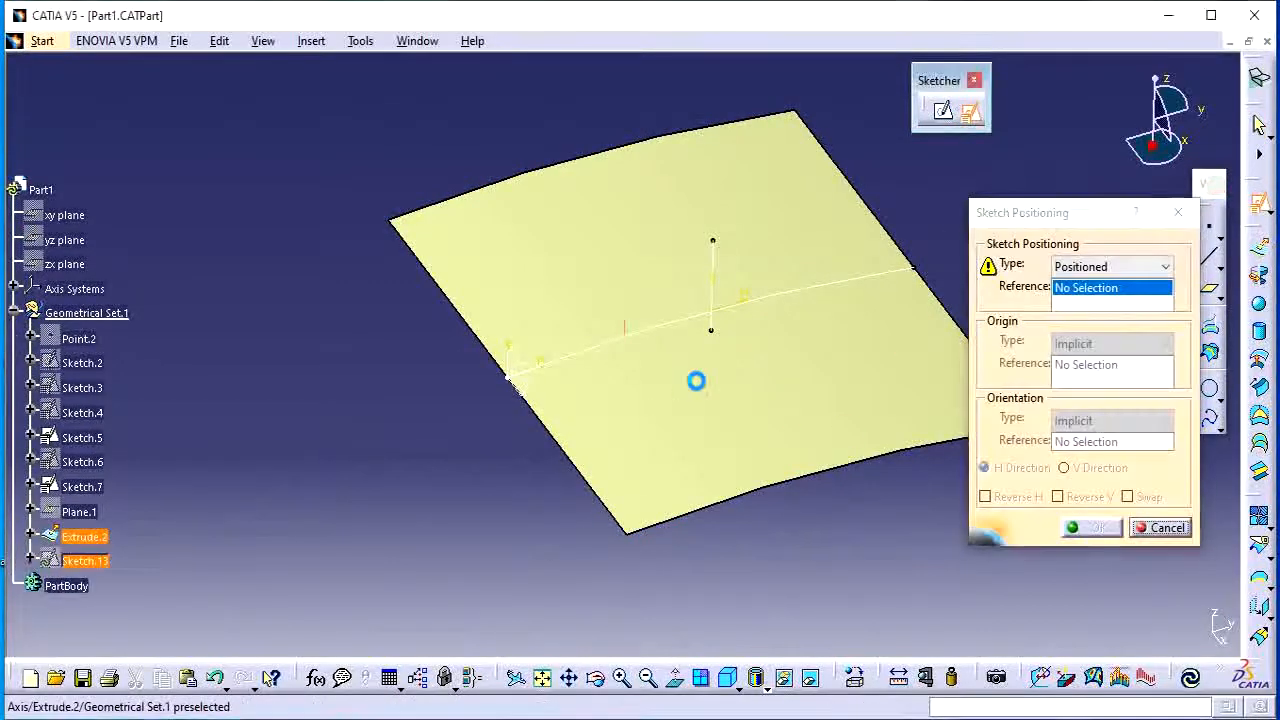
pyautogui.moveTo(692, 378)
pyautogui.mouseDown(button='middle')
pyautogui.moveTo(654, 326)
pyautogui.moveTo(652, 283)
pyautogui.mouseUp(button='middle')
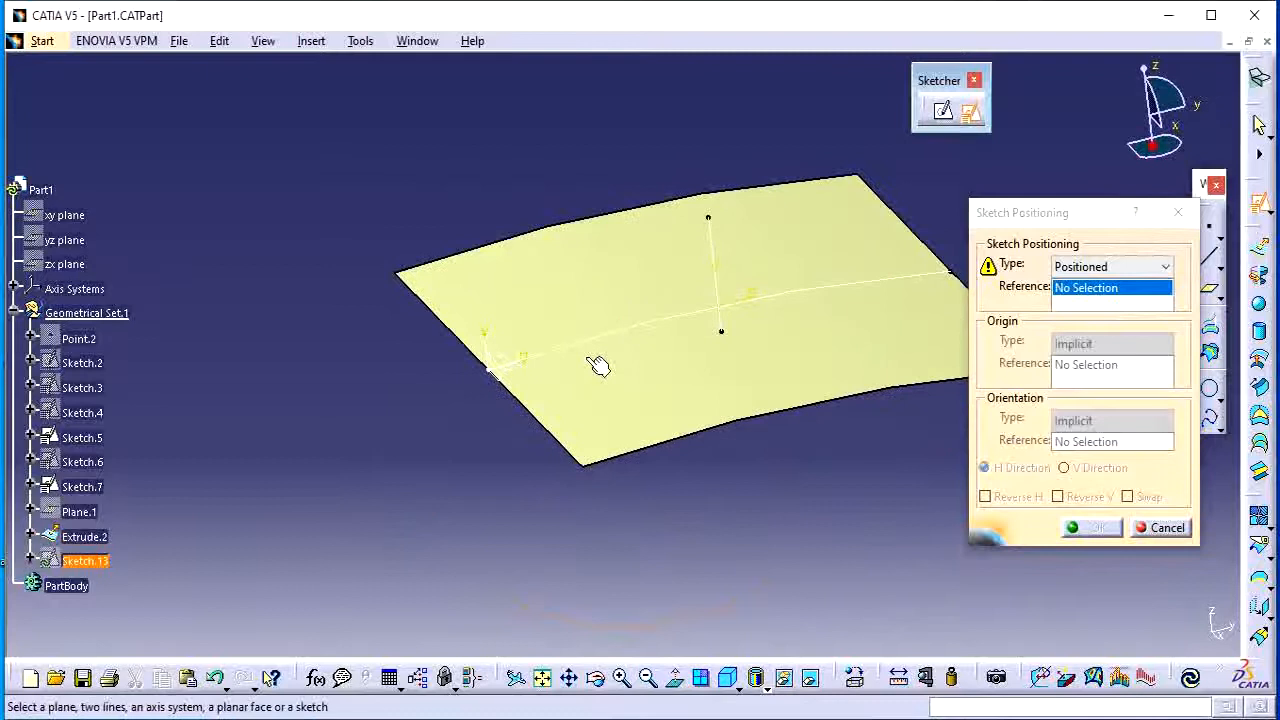
pyautogui.click(510, 362)
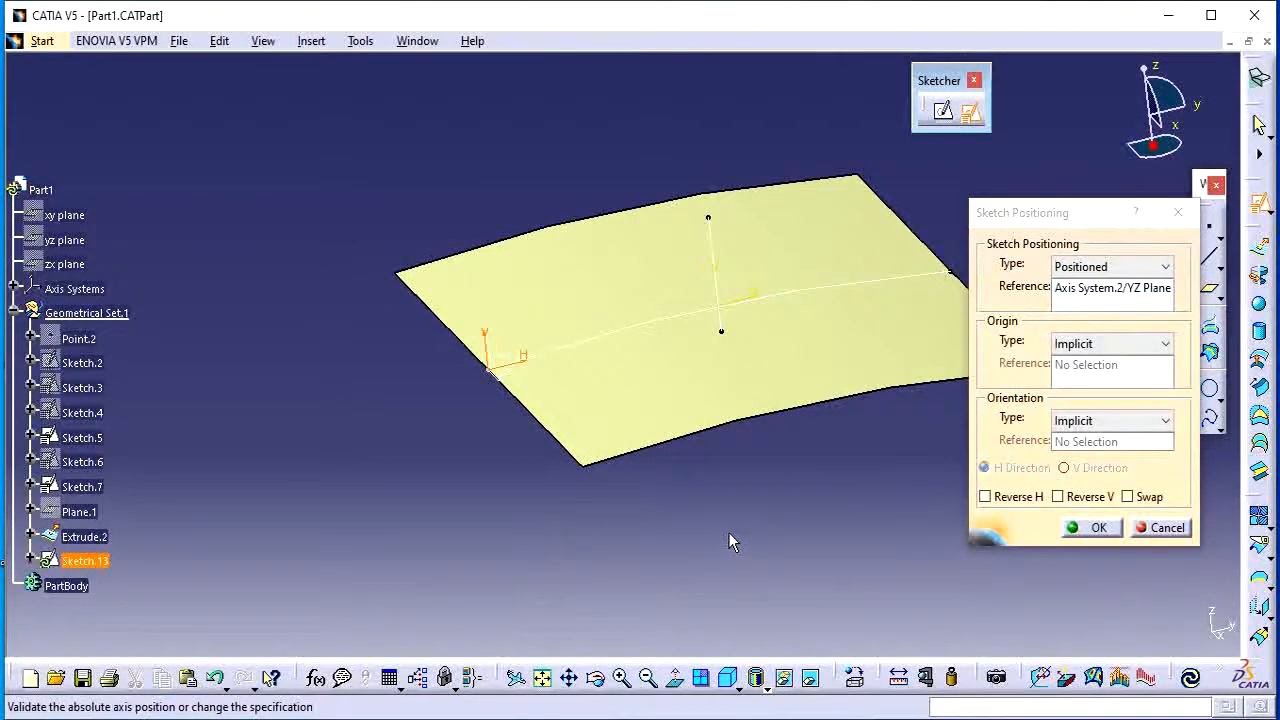
pyautogui.click(1120, 343)
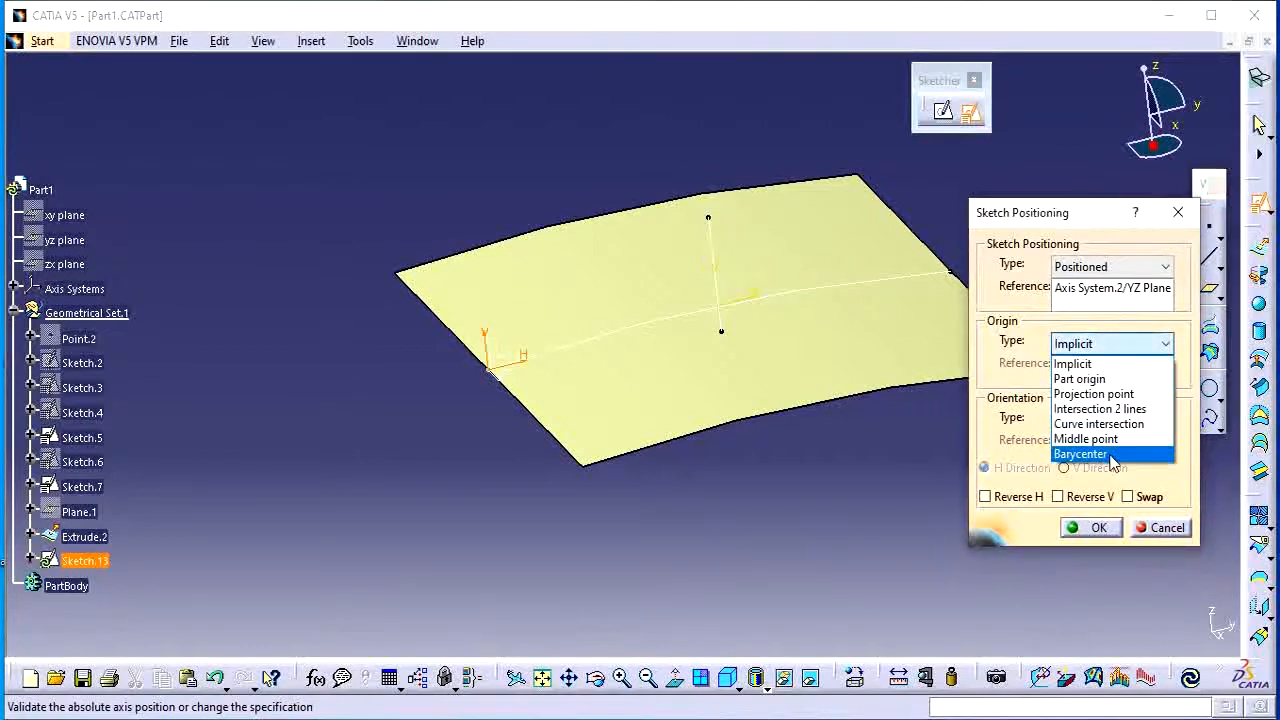
pyautogui.click(1090, 454)
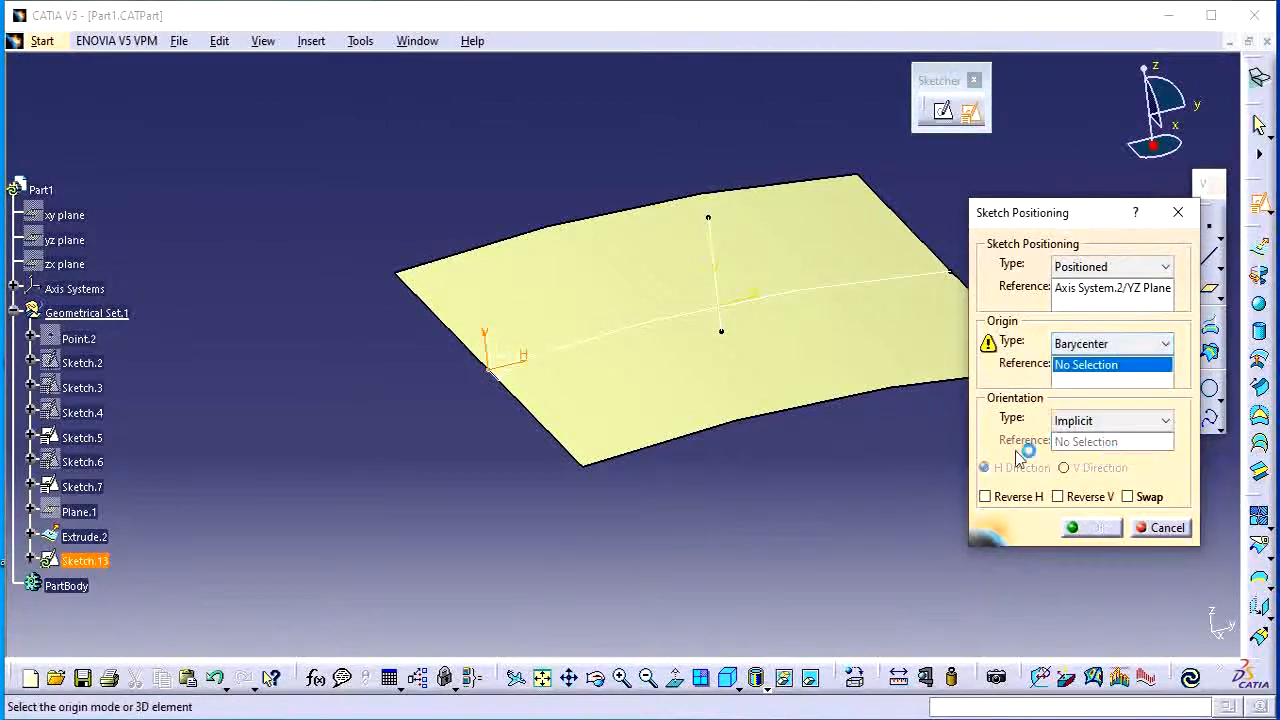
pyautogui.click(819, 359)
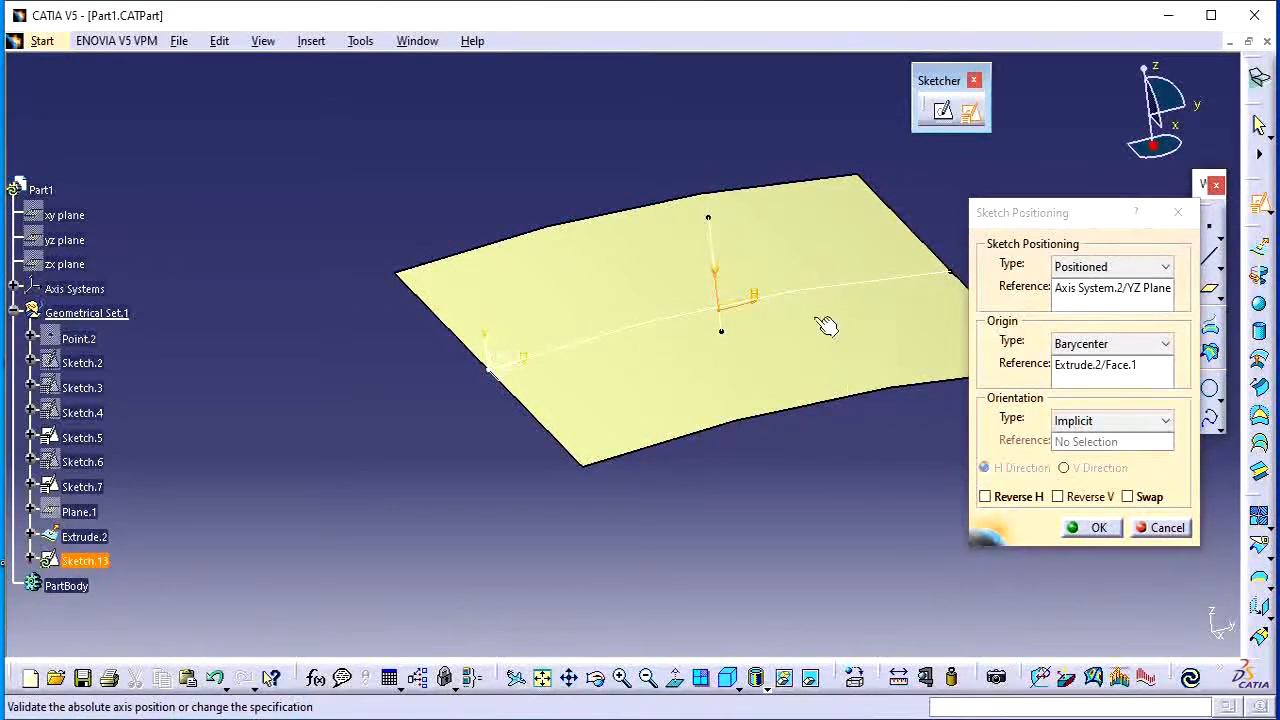
pyautogui.click(1099, 529)
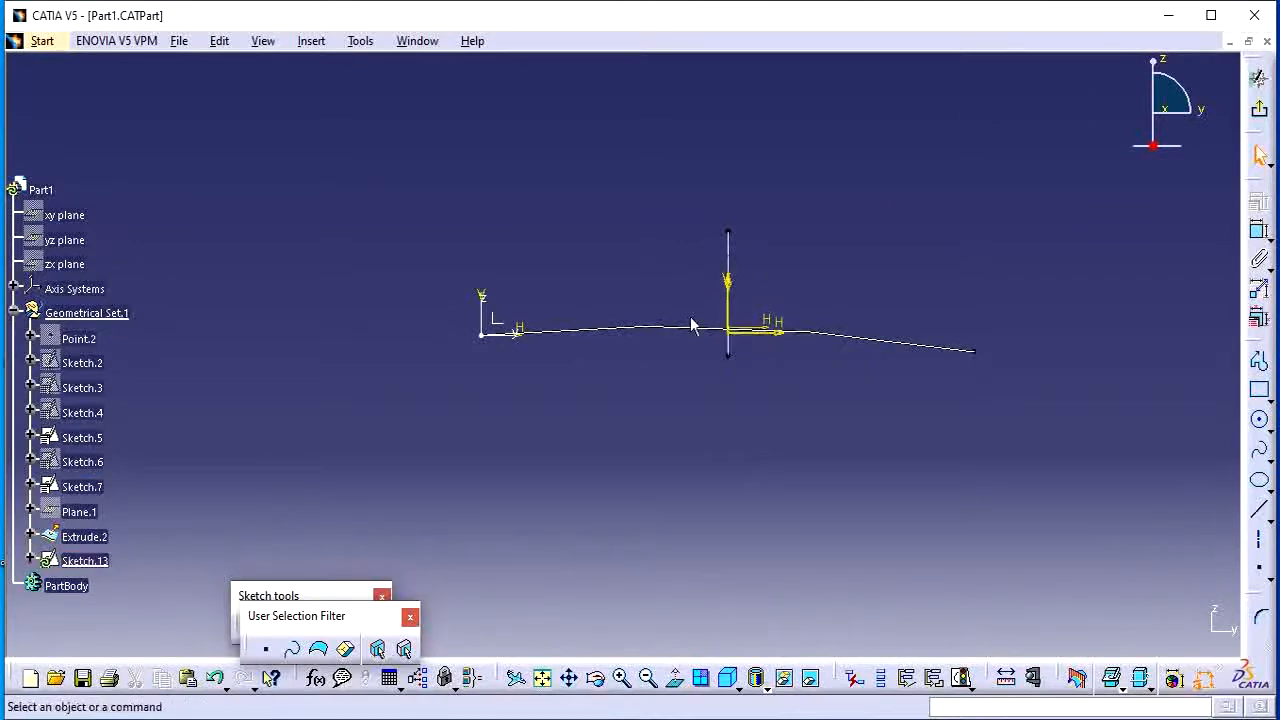
# Examine the barycenter-based sketch axes against the extruded surface from several angles and exit the sketch
pyautogui.moveTo(694, 322); pyautogui.dragTo(874, 534, button='middle')
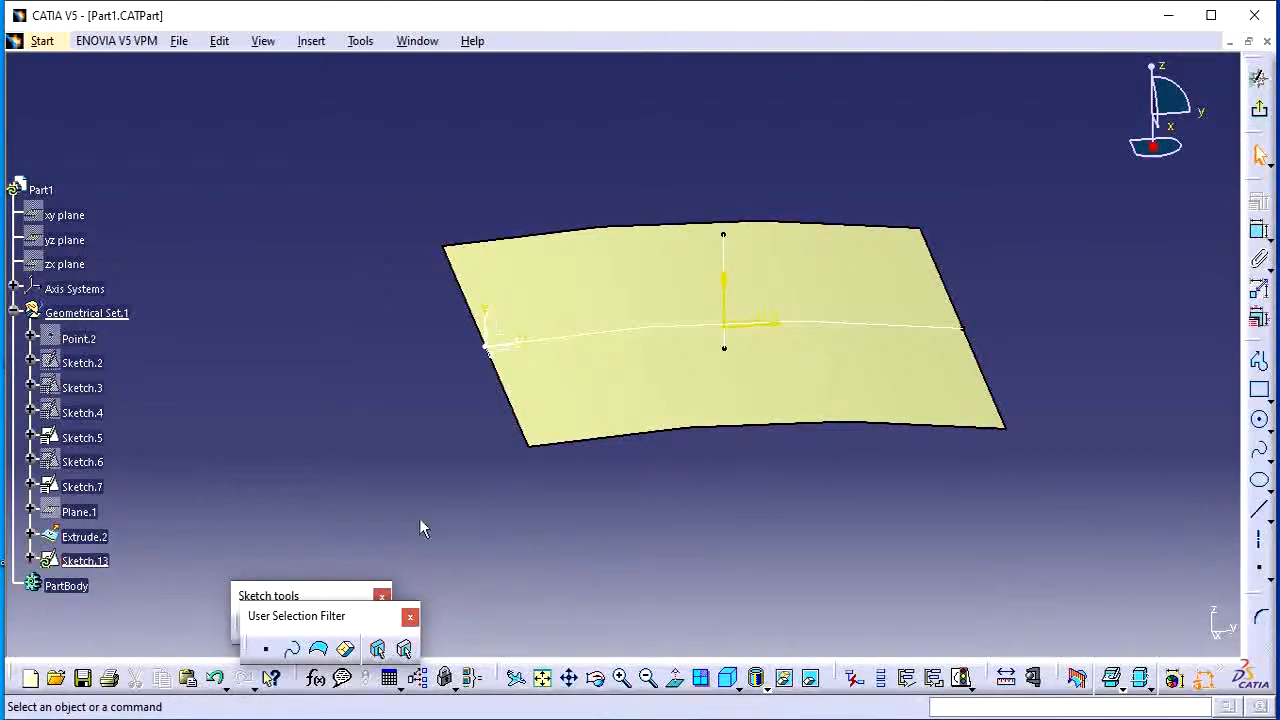
pyautogui.moveTo(858, 421); pyautogui.dragTo(852, 364, button='middle')
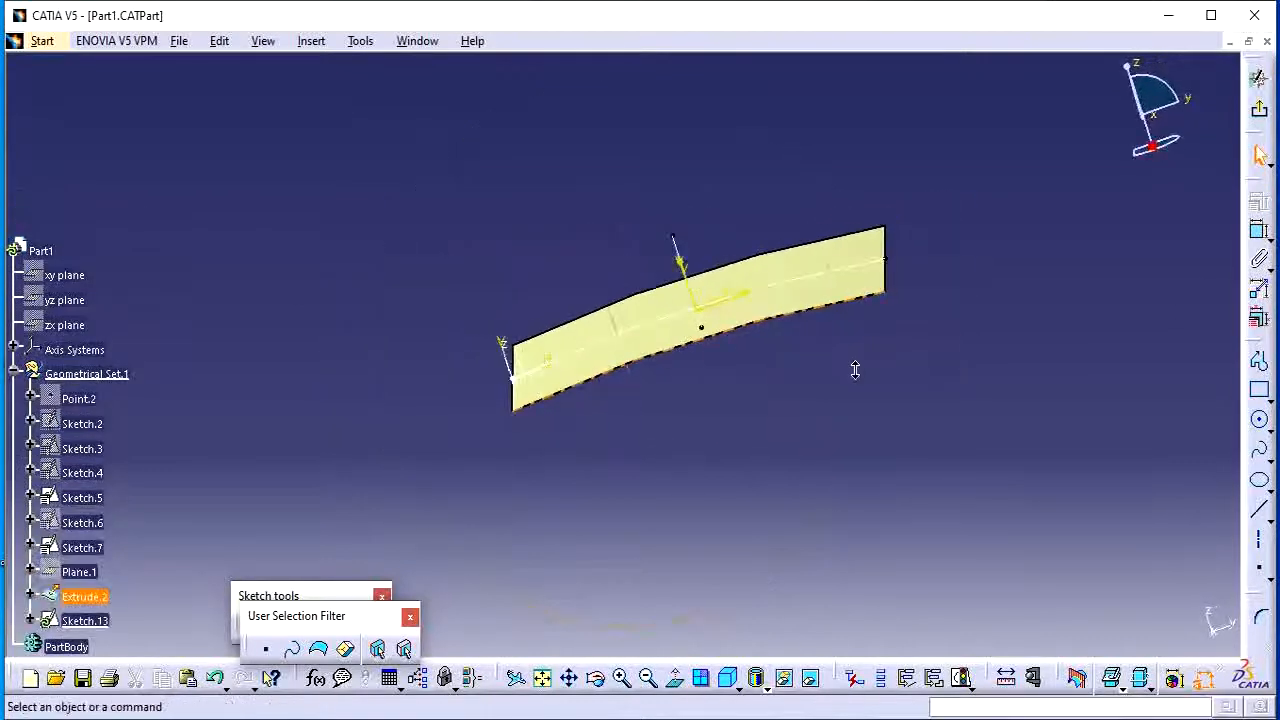
pyautogui.moveTo(415, 206); pyautogui.dragTo(492, 238, button='middle')
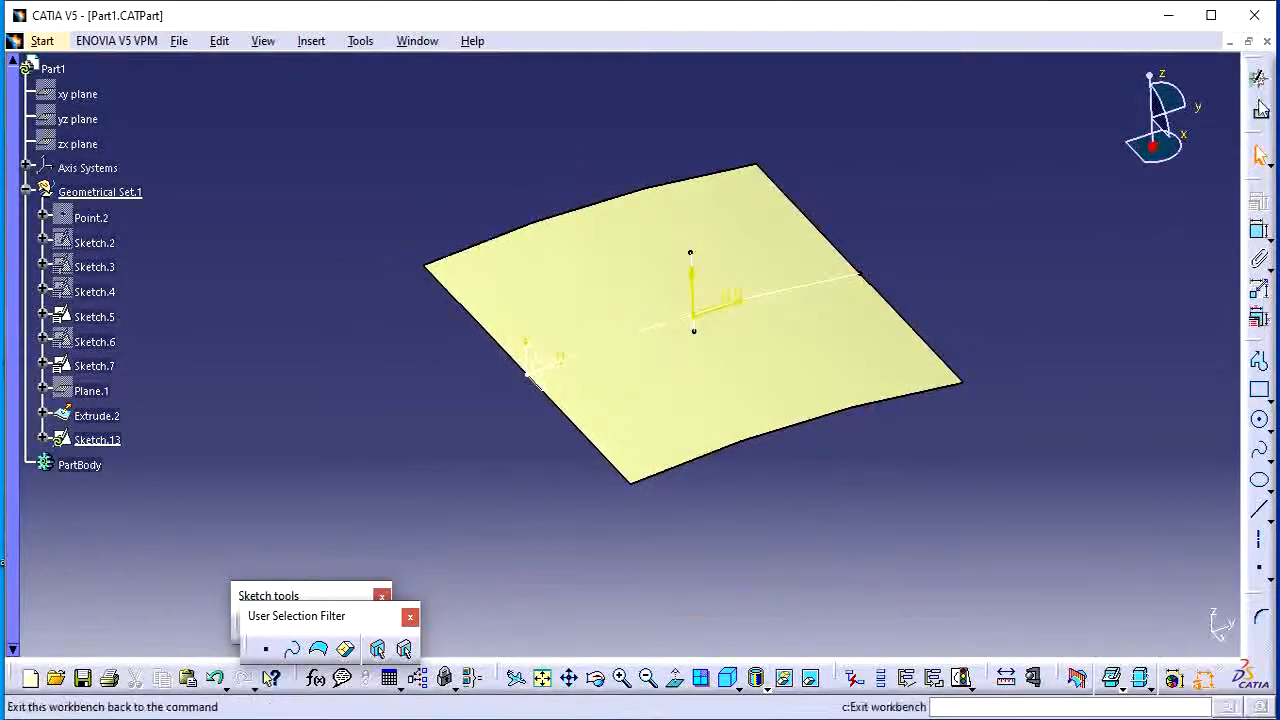
pyautogui.click(1254, 108)
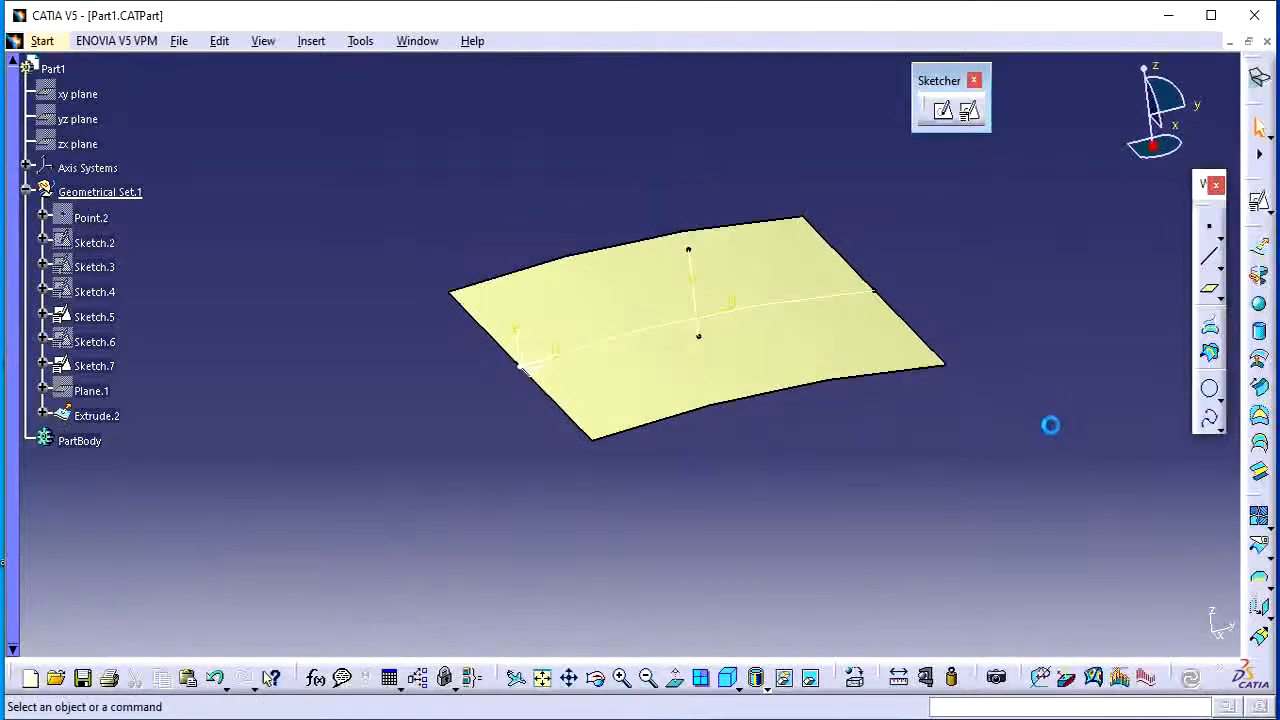
# Start a positioned sketch on the YZ plane of Axis System.2 and open the origin type choices
pyautogui.click(969, 110)
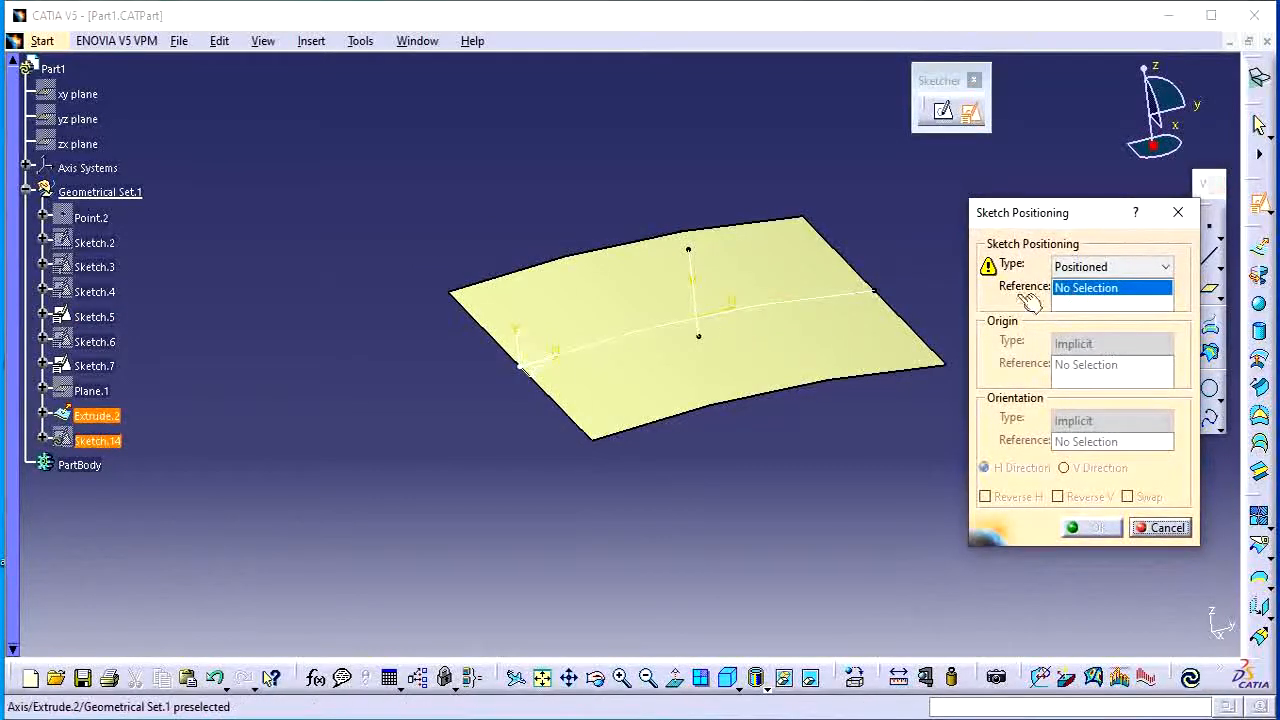
pyautogui.click(543, 357)
pyautogui.click(1100, 343)
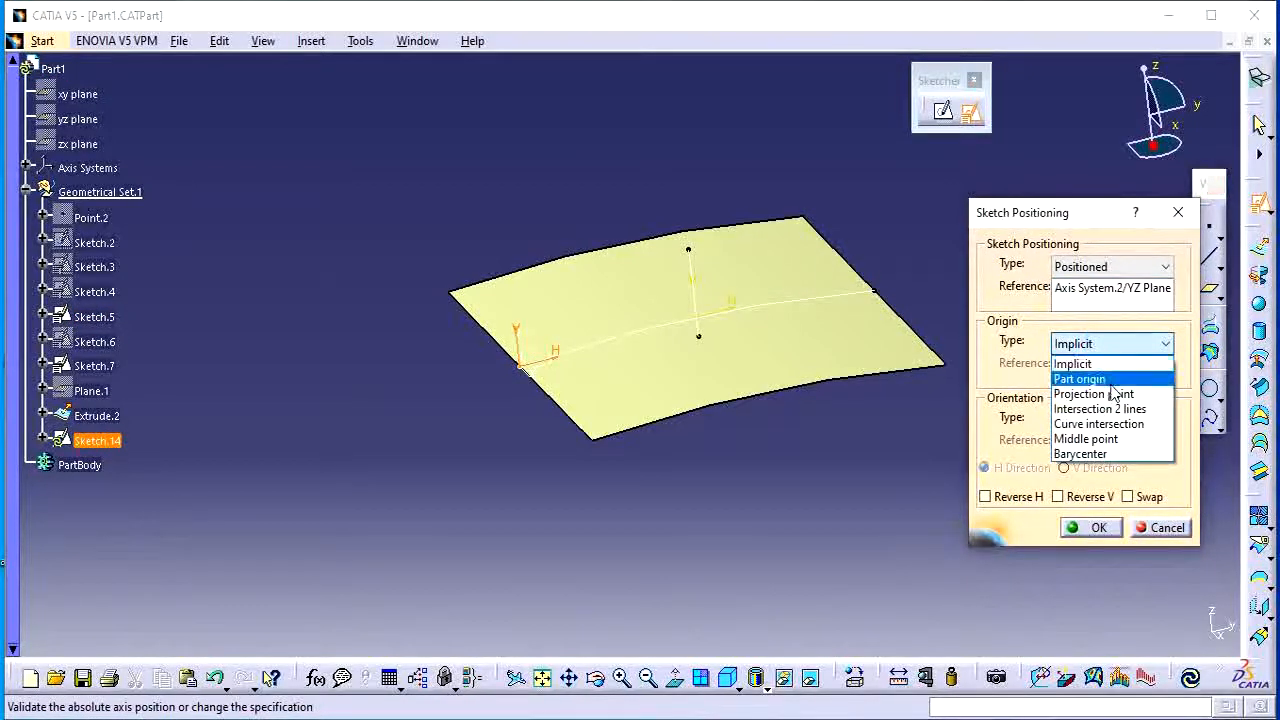